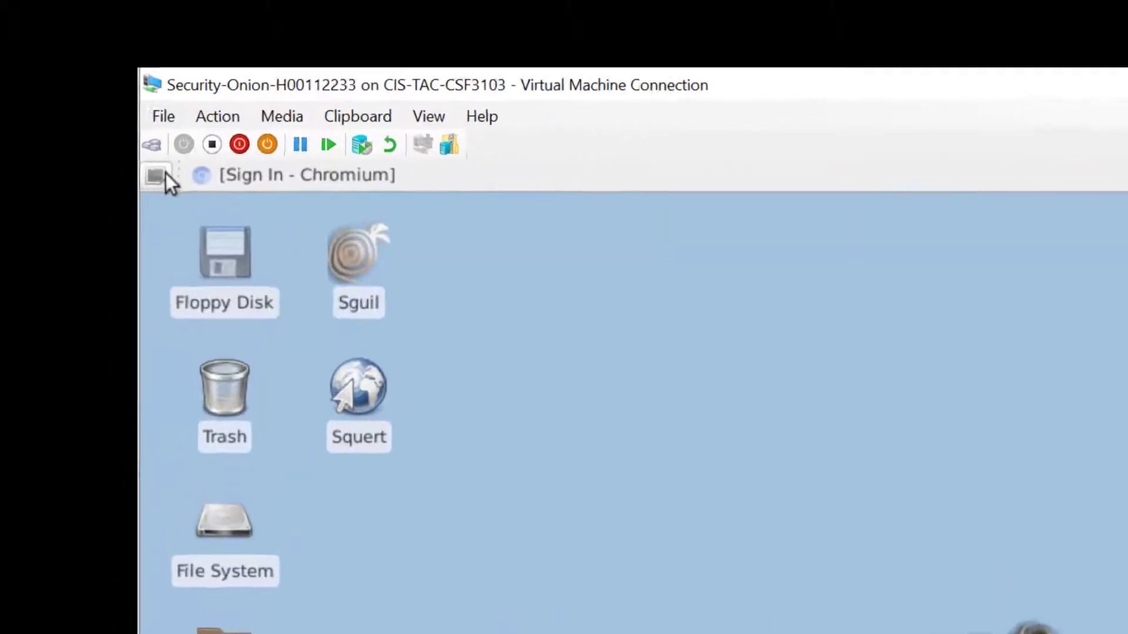
Open a terminal emulator and run sudo apt-get install xplico.
click(176, 204)
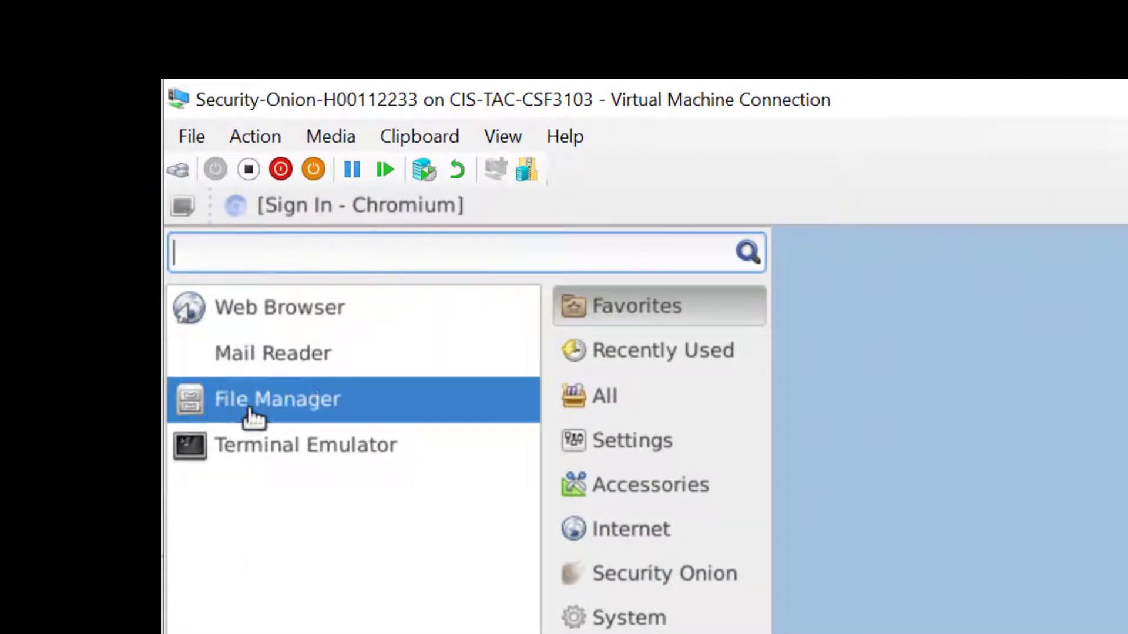
click(264, 448)
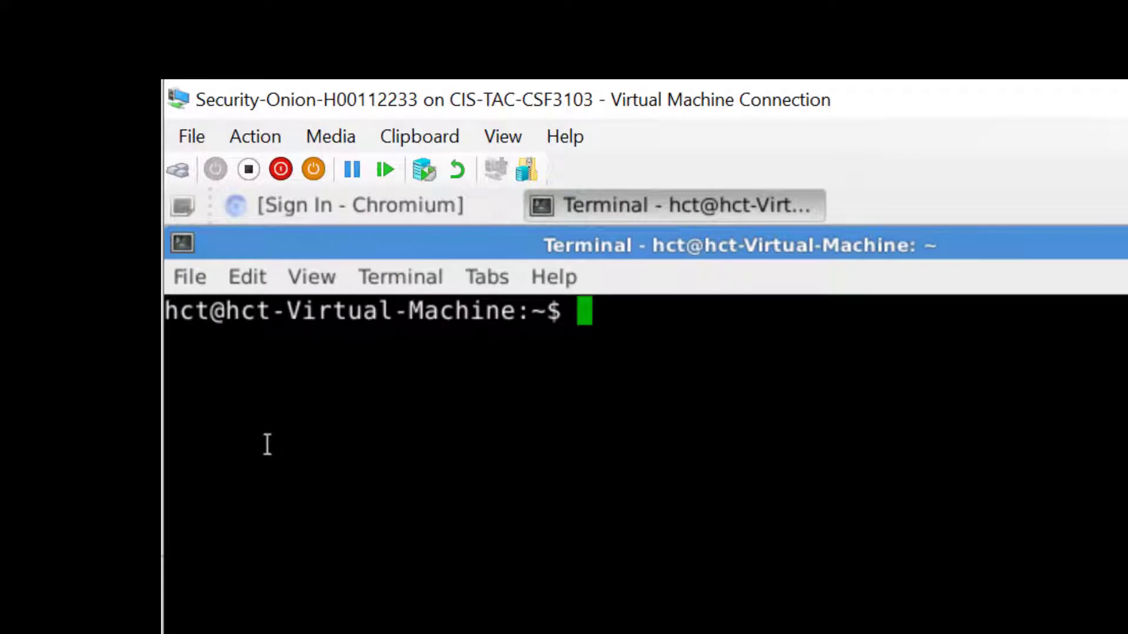
text(sudo)
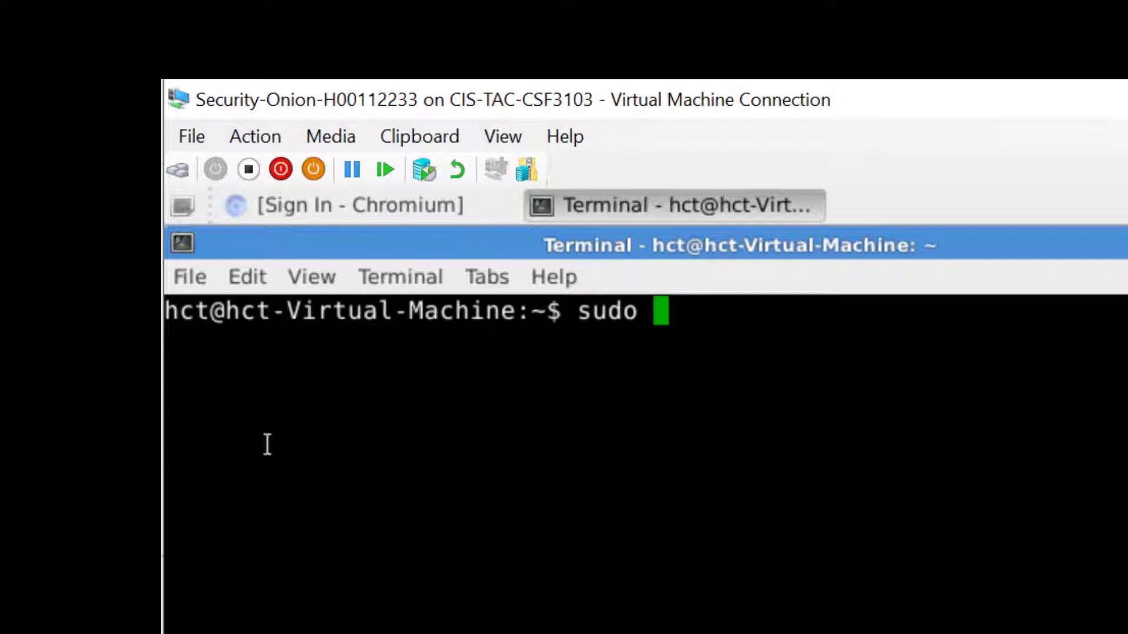
text(apt-get )
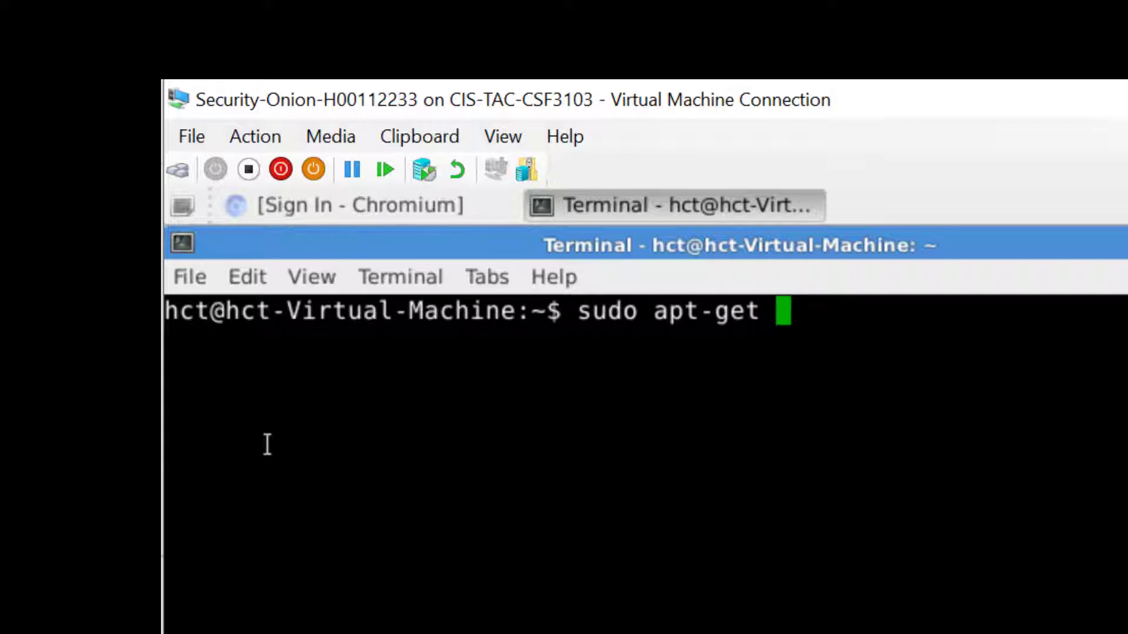
text(install )
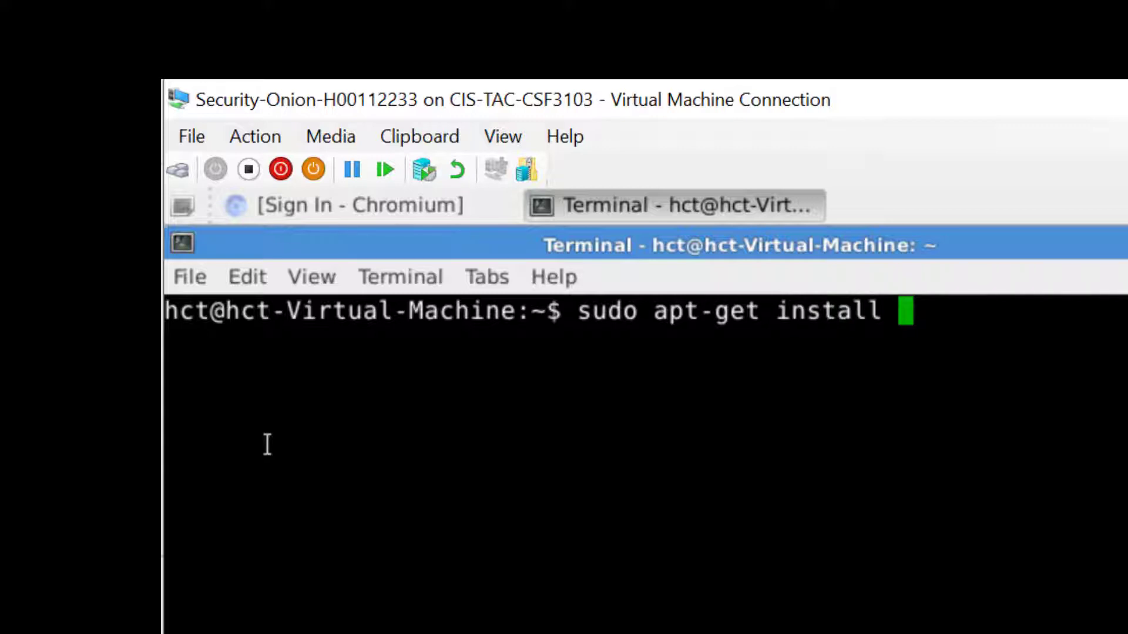
text(xp)
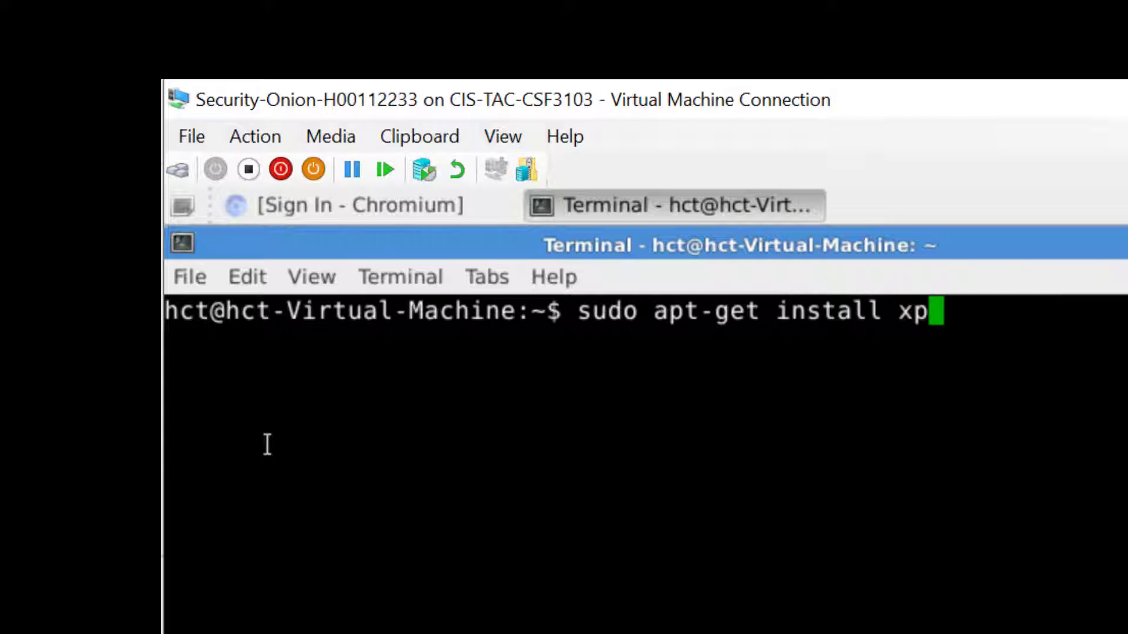
text(lico)
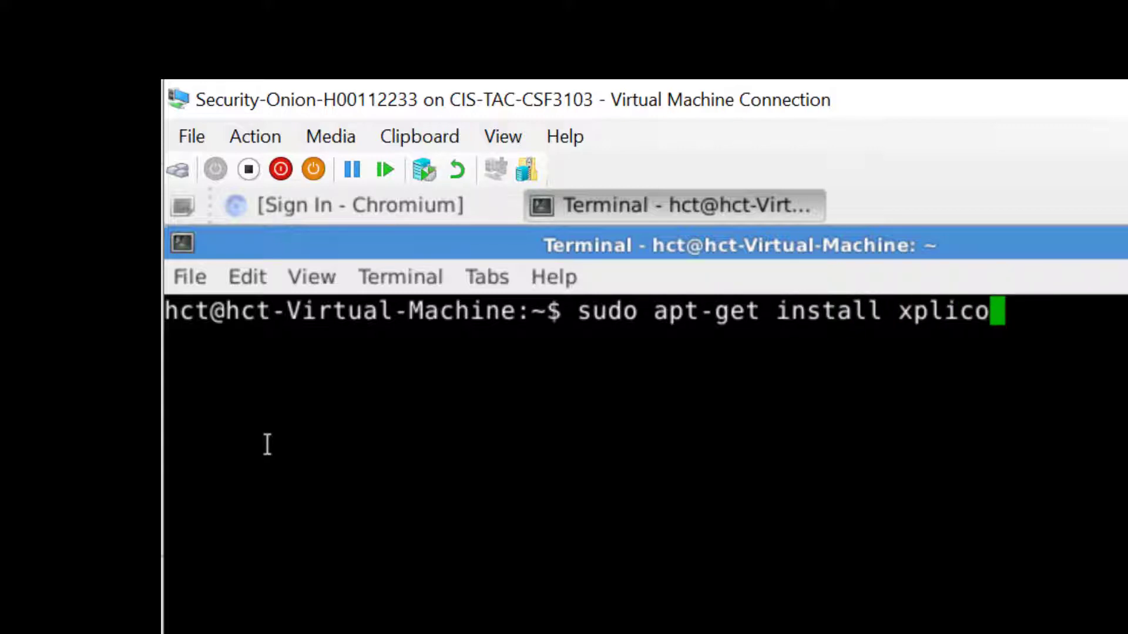
key(Return)
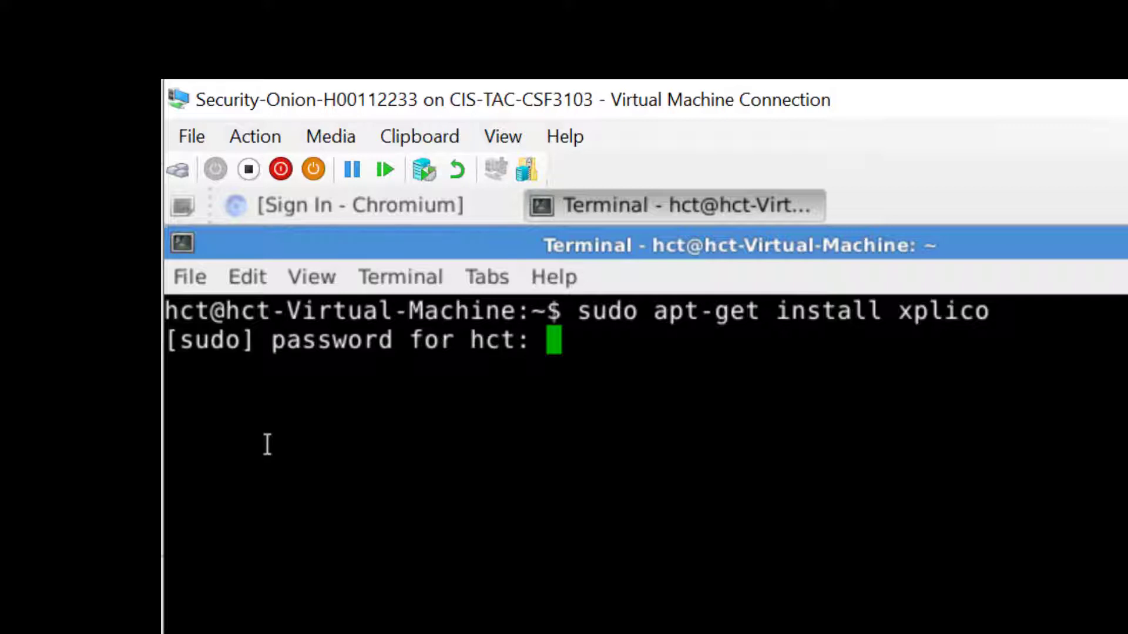
Authenticate with the sudo password and accept the package installation with Y.
key(Return)
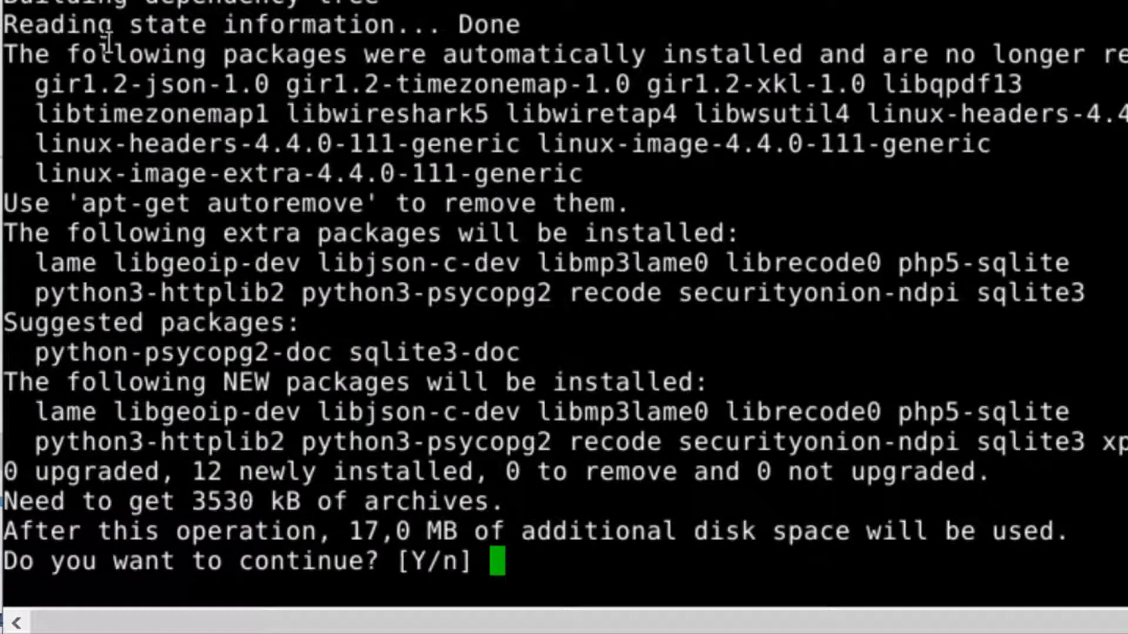
text(Y)
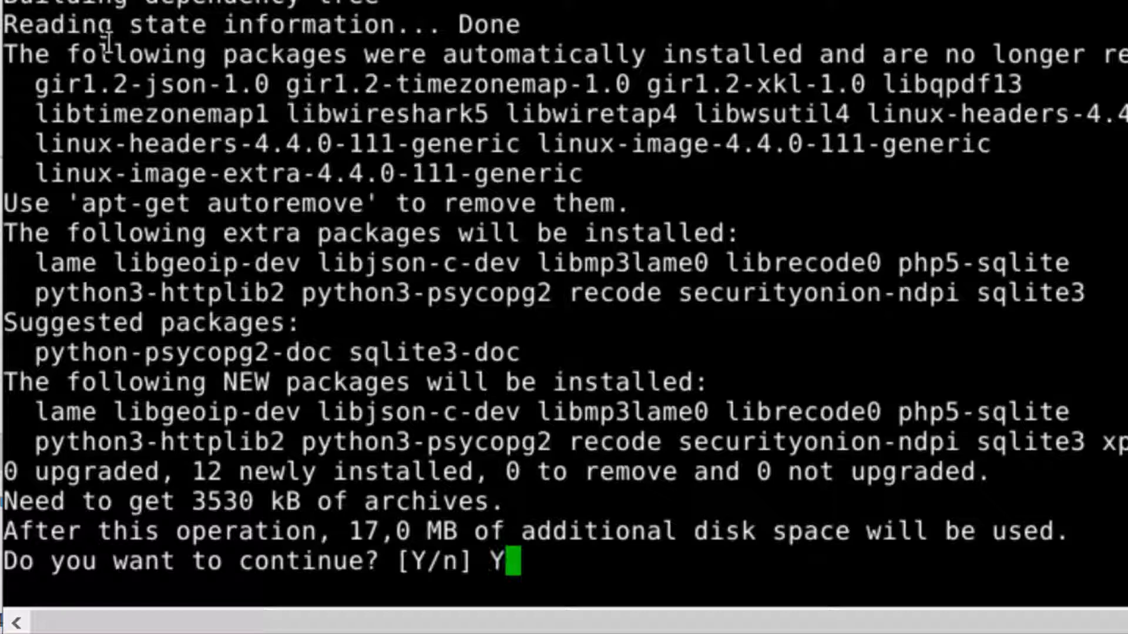
key(Return)
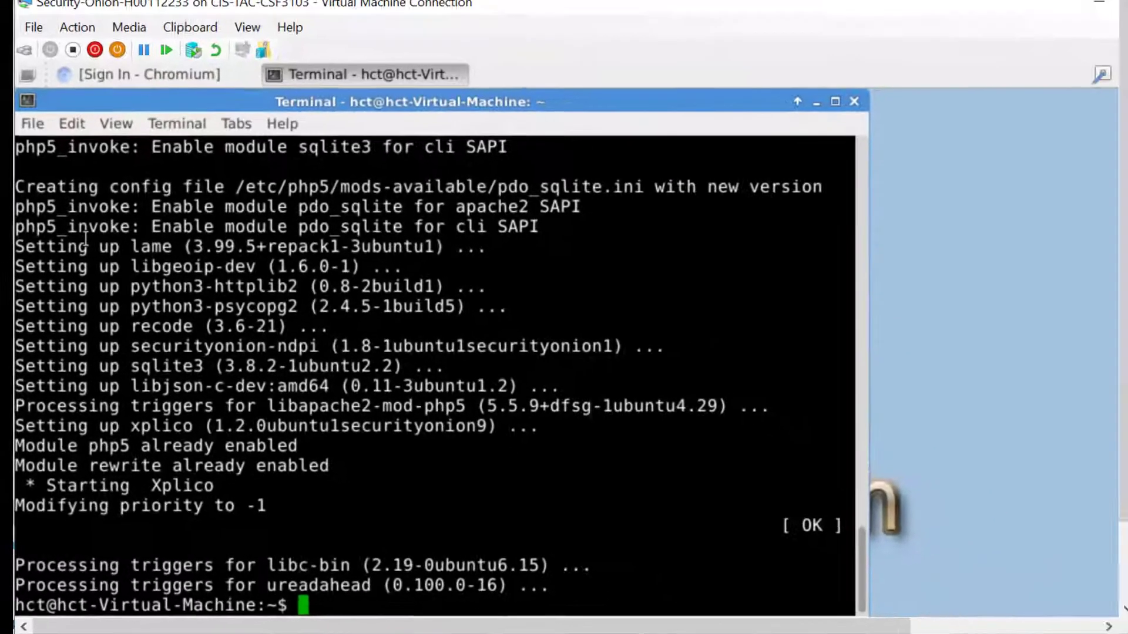
Clear the terminal, check the Xplico service with sudo service xplico status, and highlight the reported state.
key(ctrl+l)
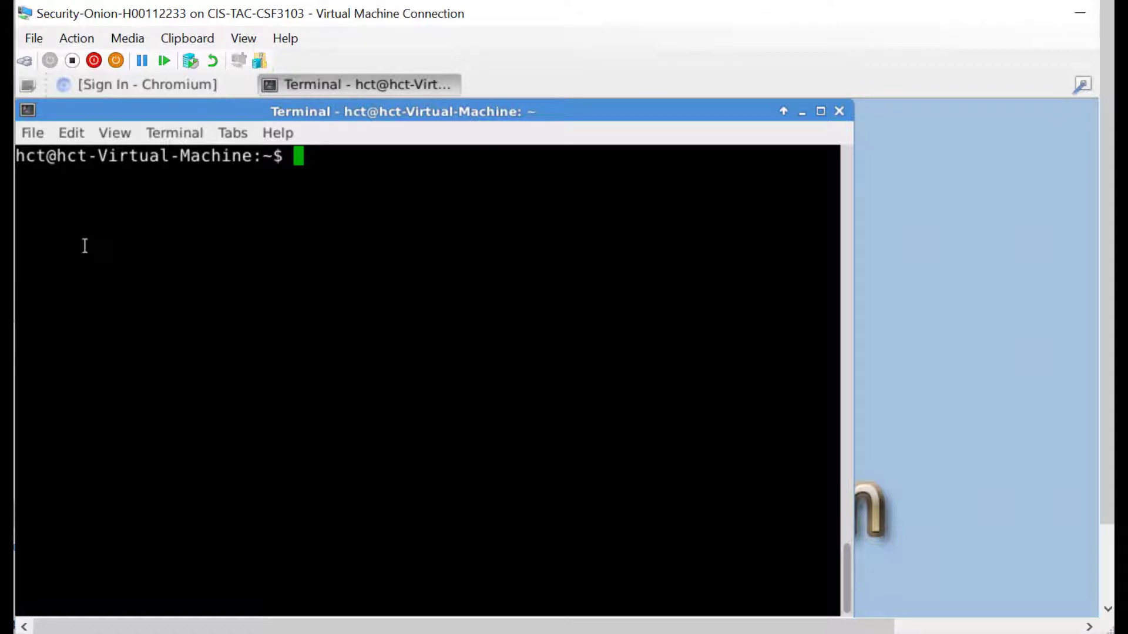
text(sudo )
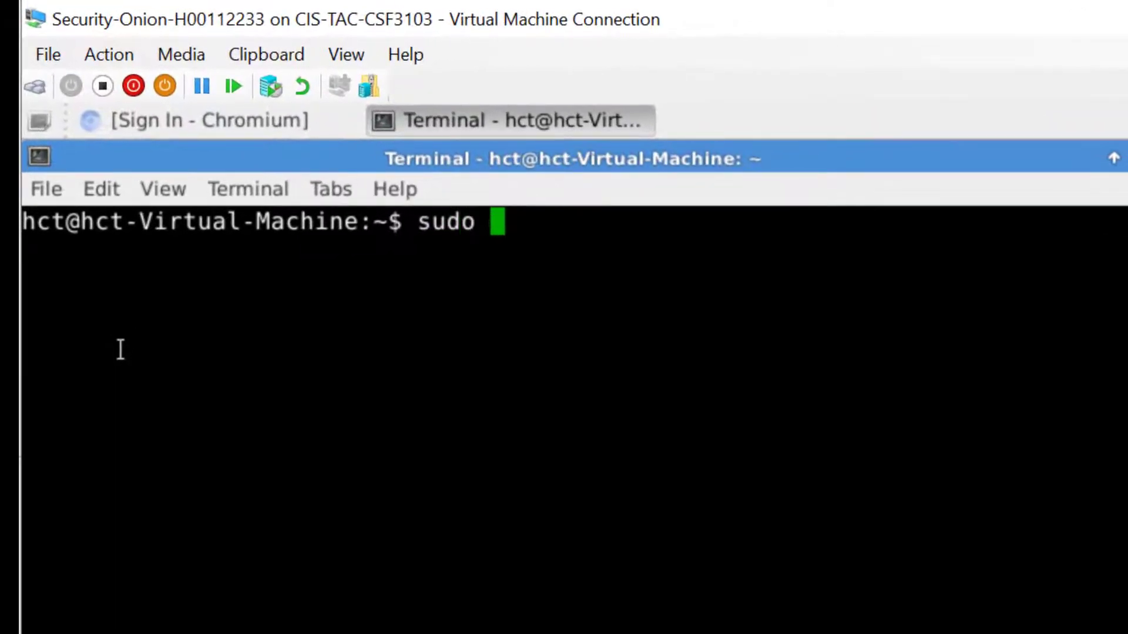
text(service )
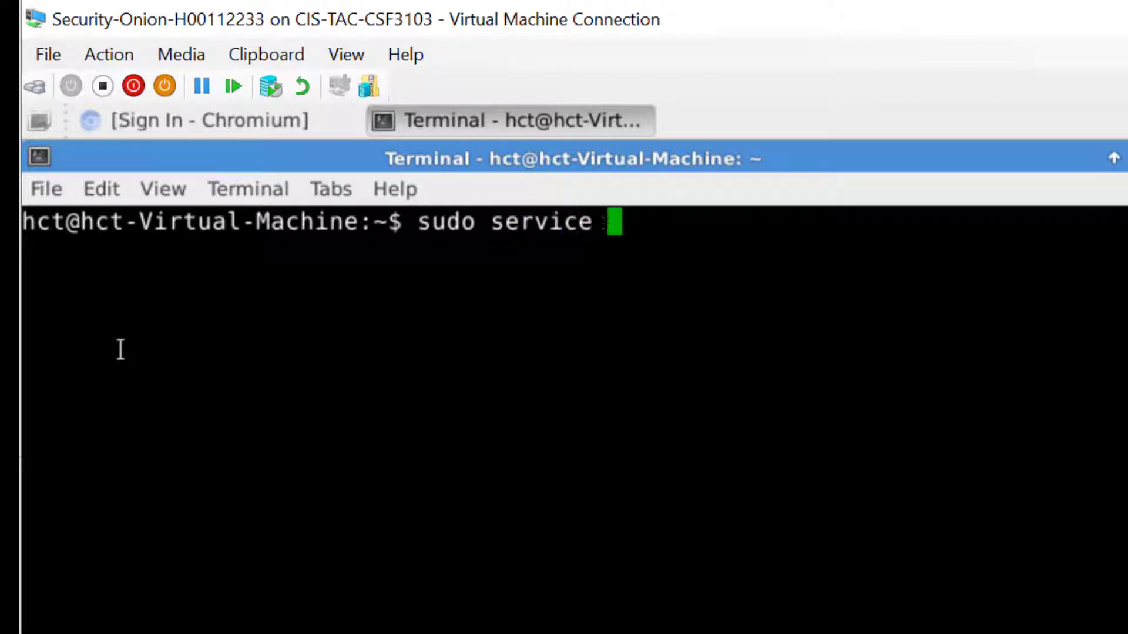
text(xplico)
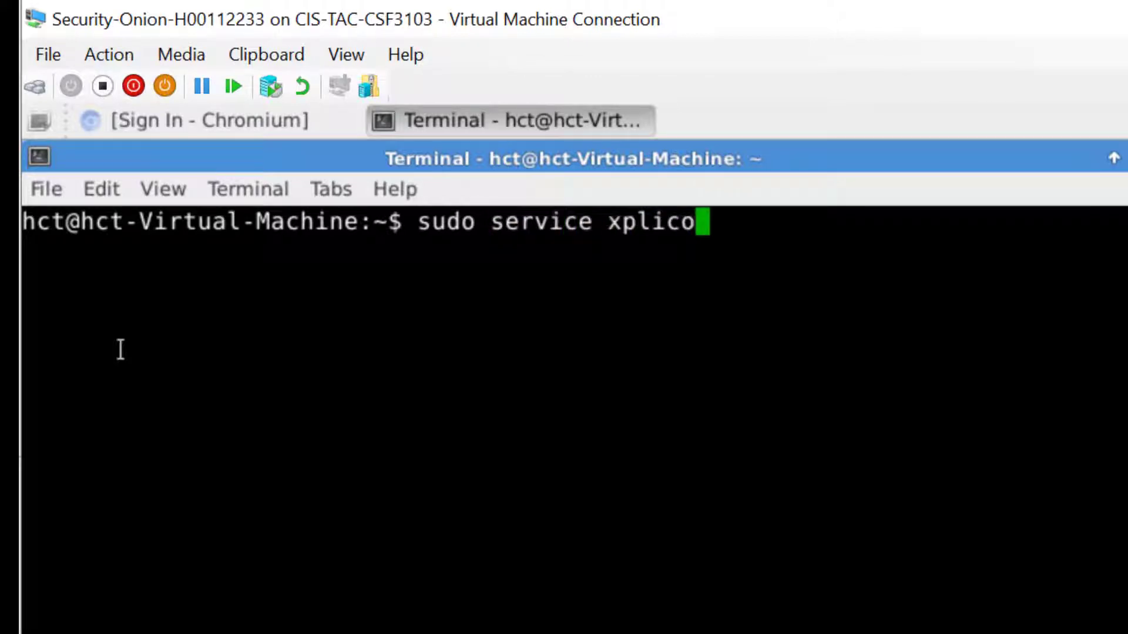
text( sta)
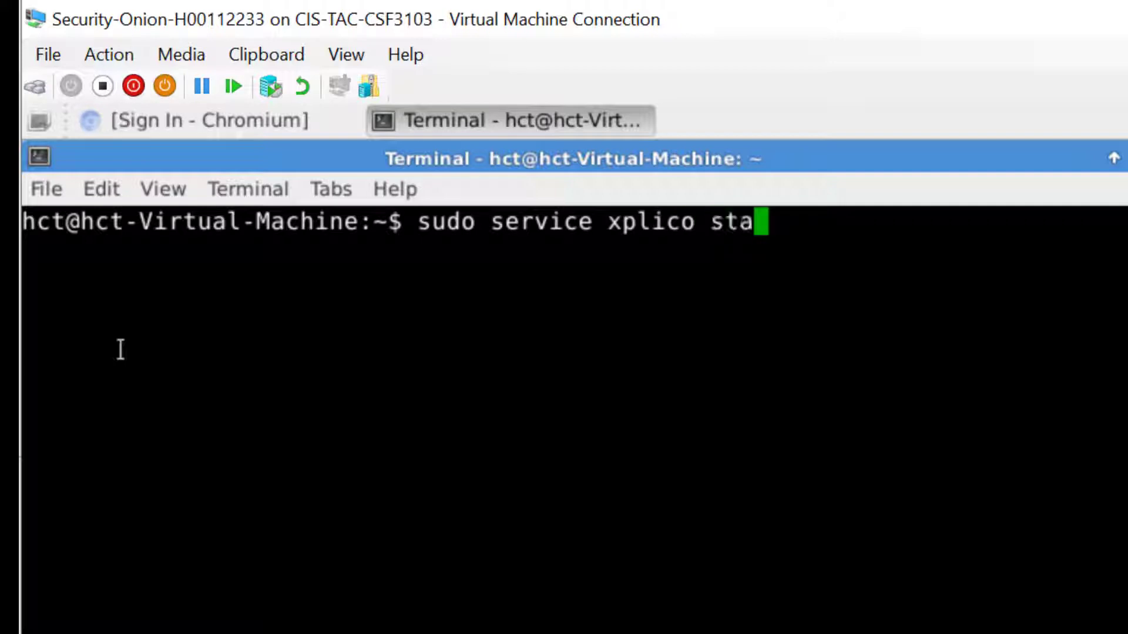
text(tus)
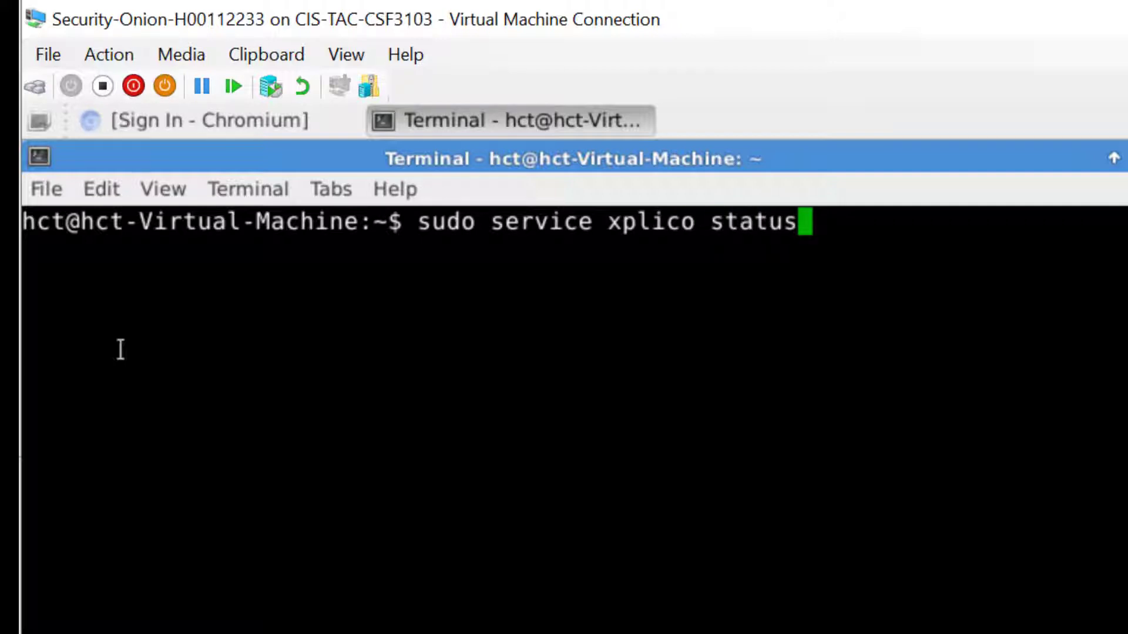
key(Return)
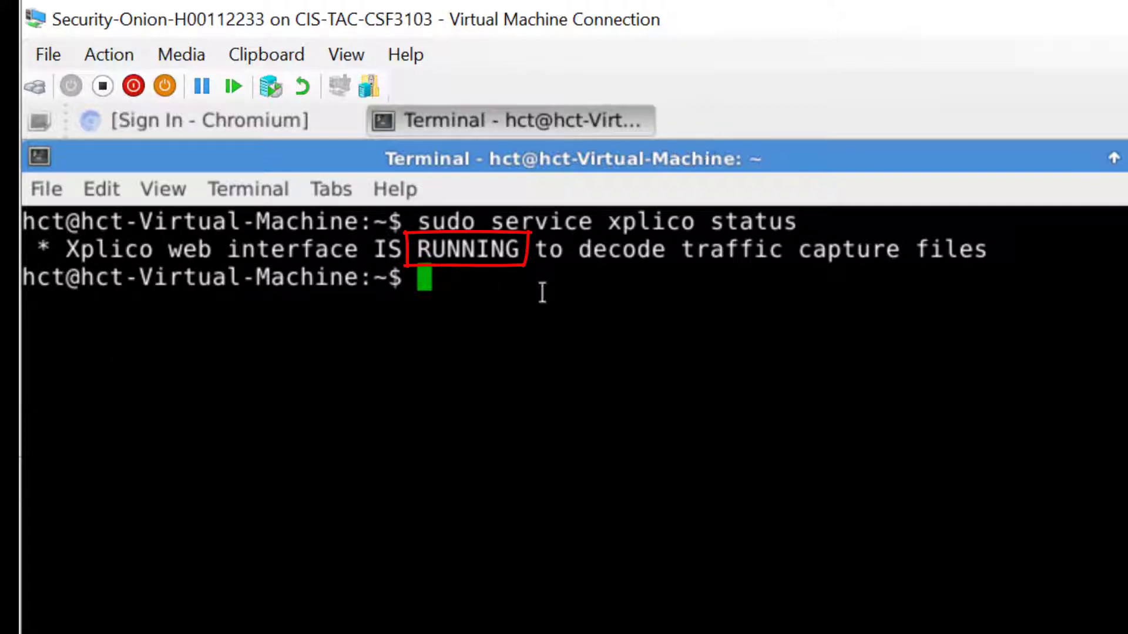
drag(524, 244, 417, 248)
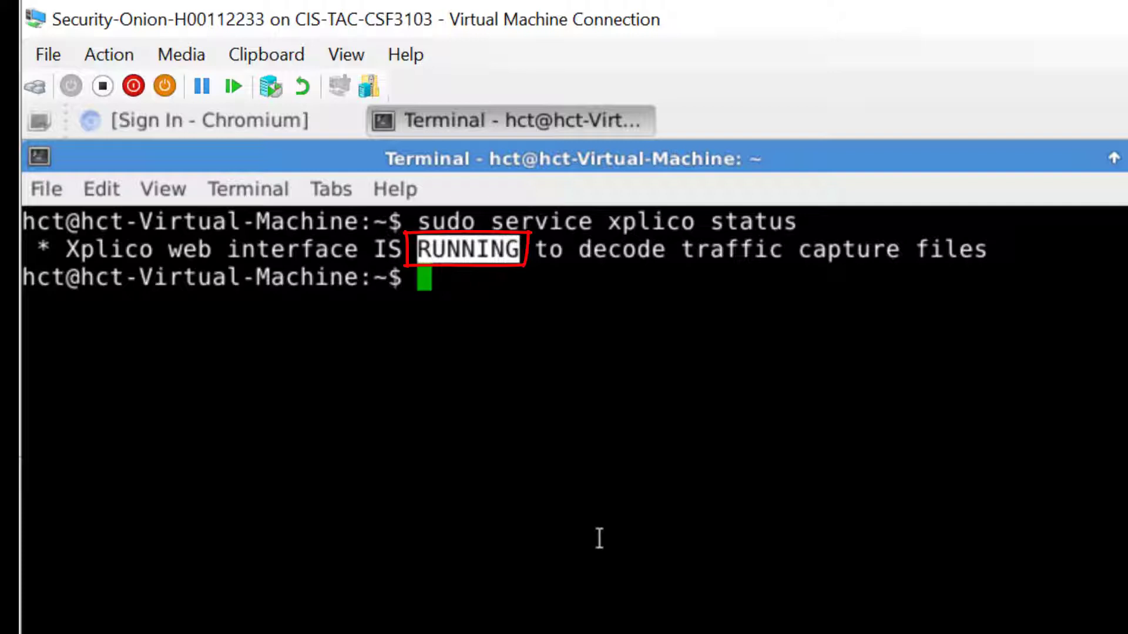
Print the working directory with pwd and create a directory named Xplico in it.
text(pwd)
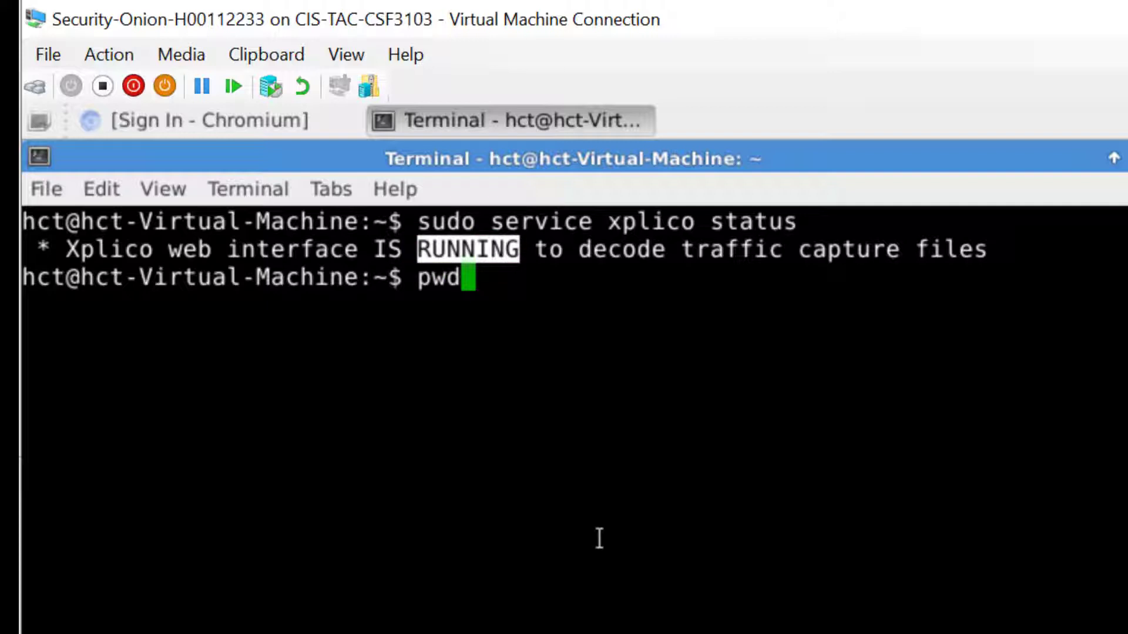
key(Return)
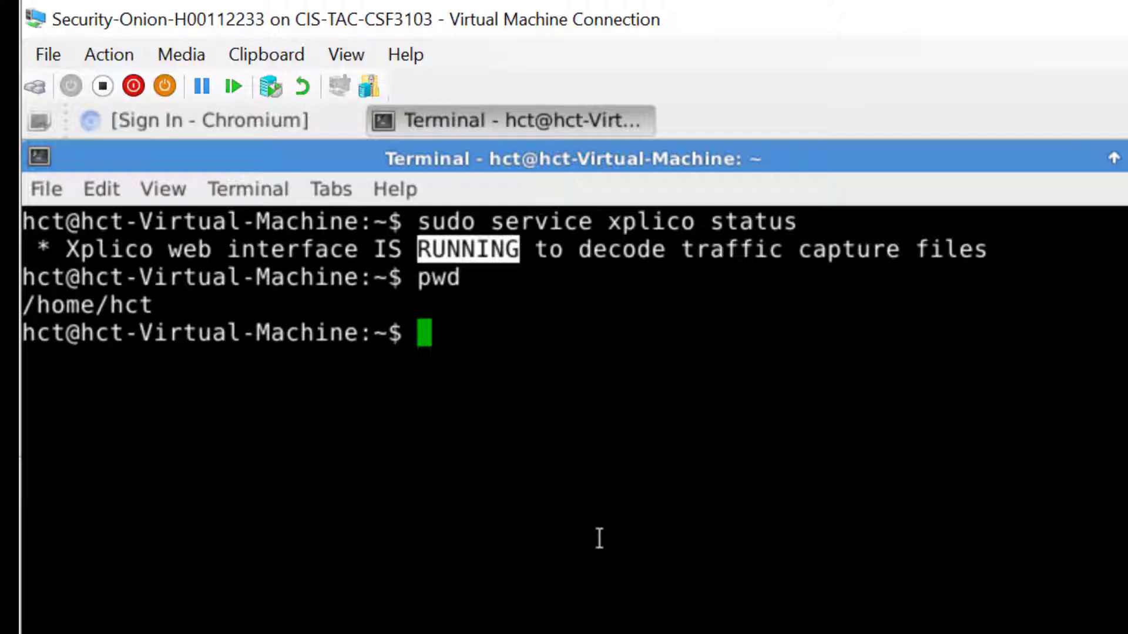
text(mkdir )
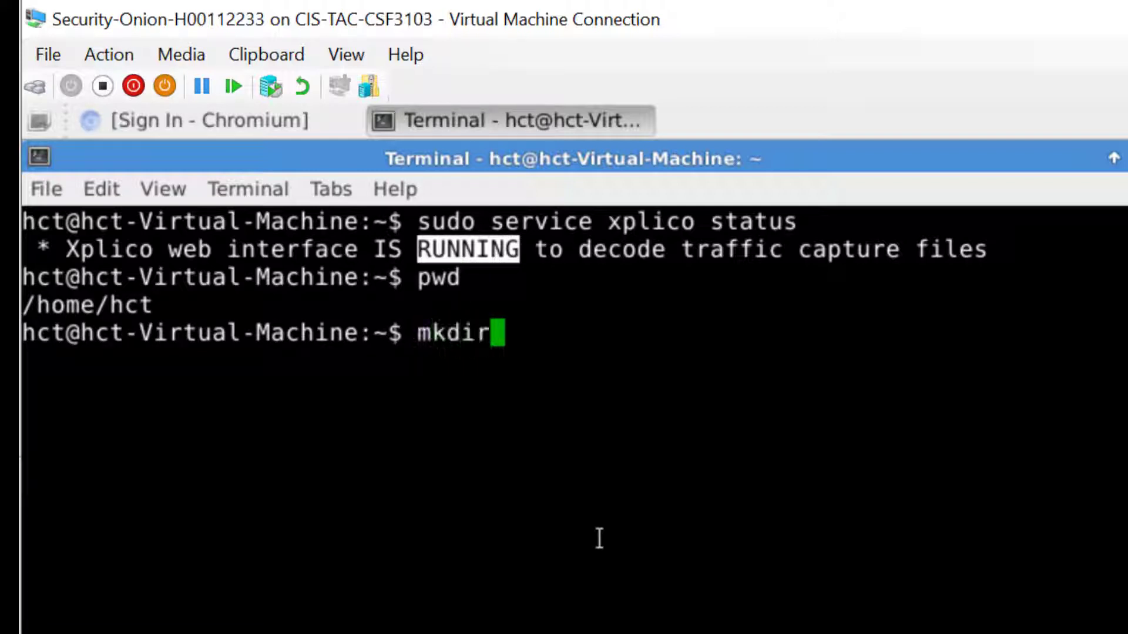
text(X)
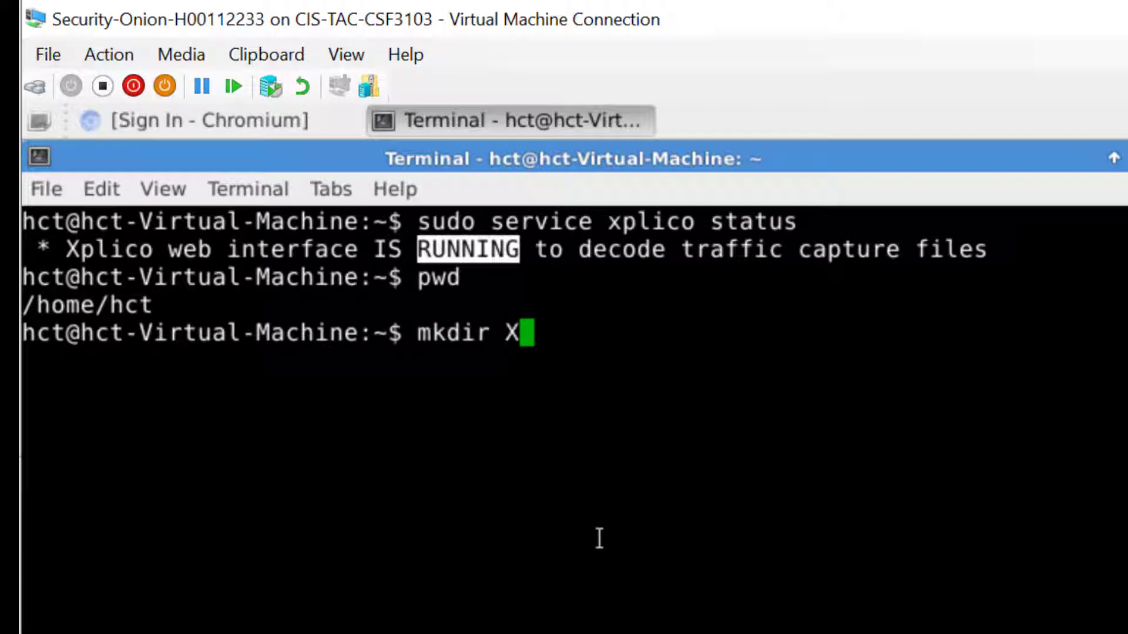
text(plico)
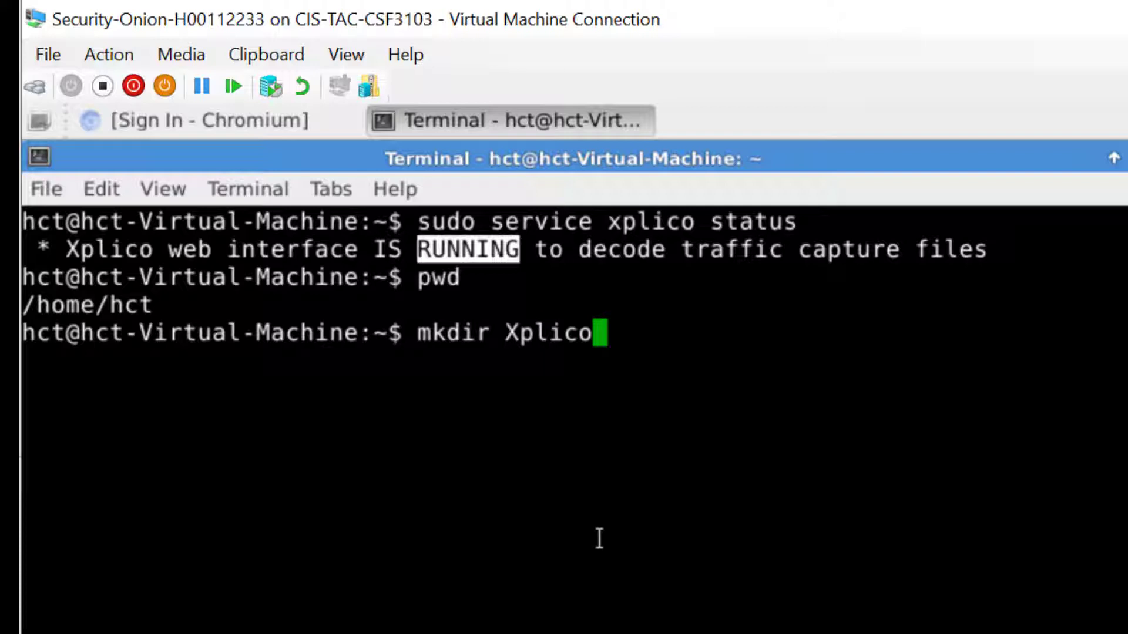
key(Return)
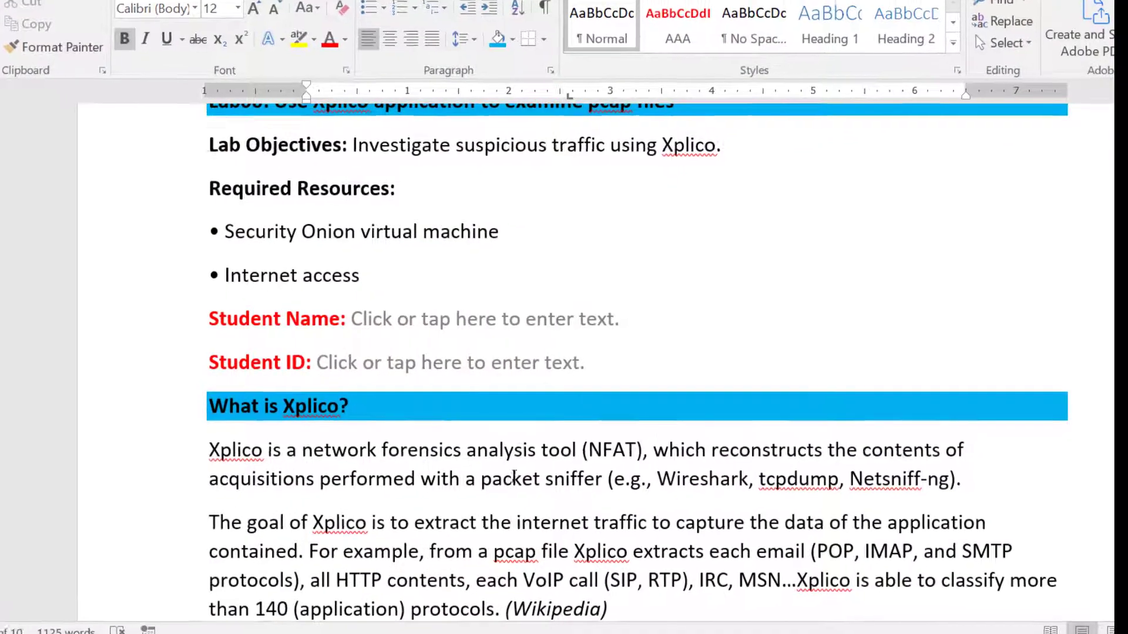
Review the Word lab manual's instructions from the Xplico installation through creating the directory and copying the snort log file.
scroll(515, 477, down, 10)
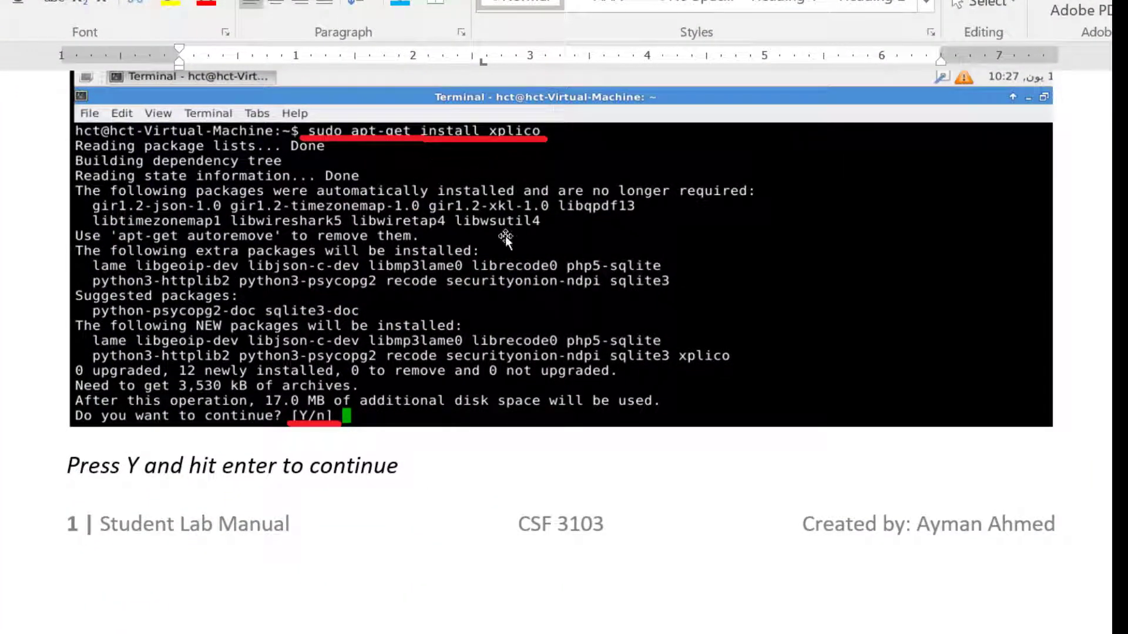
scroll(508, 241, down, 10)
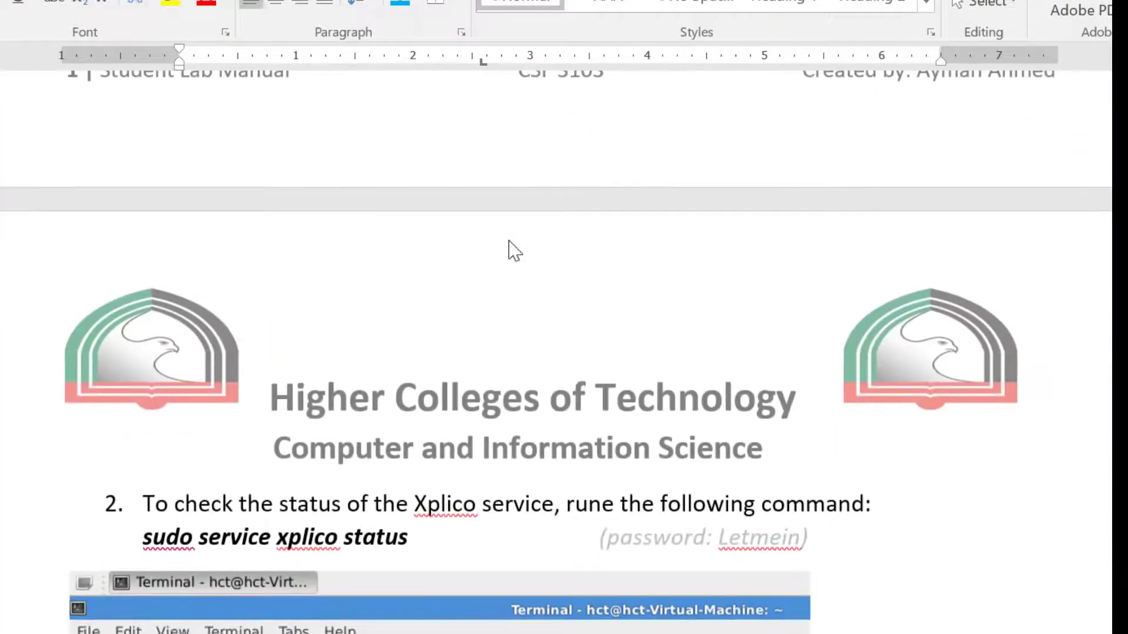
scroll(509, 241, down, 3)
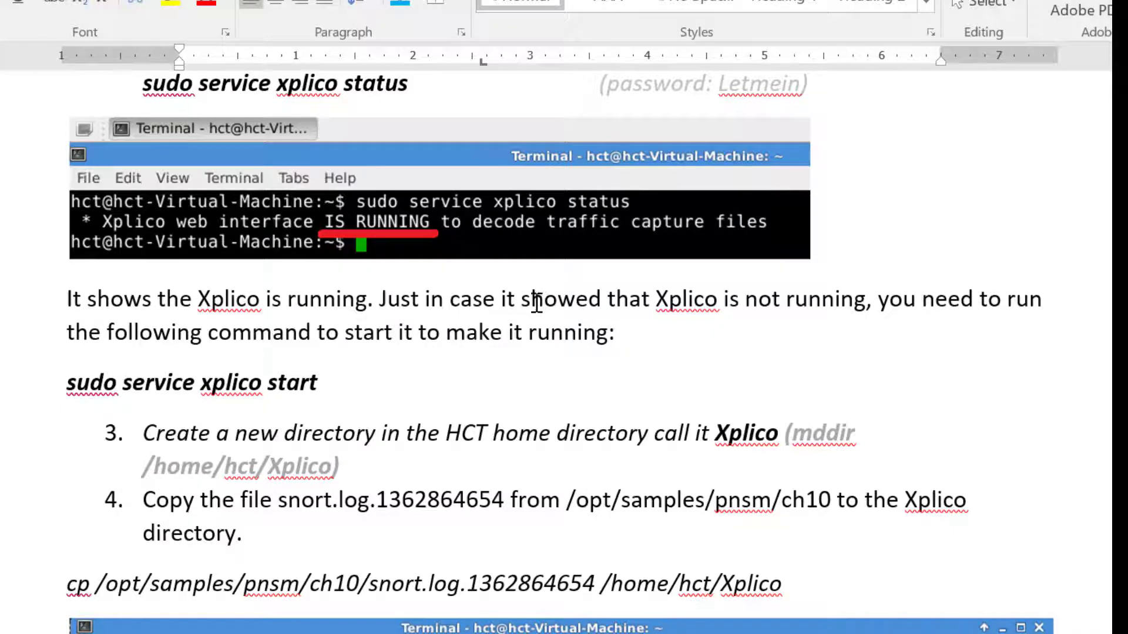
scroll(539, 303, down, 6)
scroll(536, 303, up, 2)
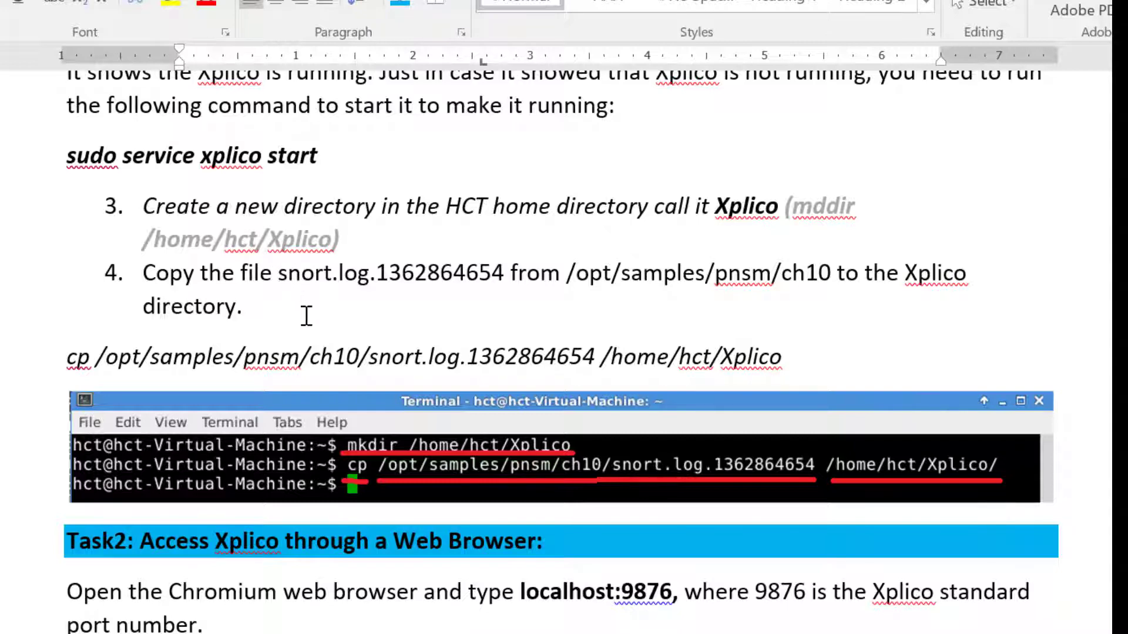
scroll(305, 315, down, 2)
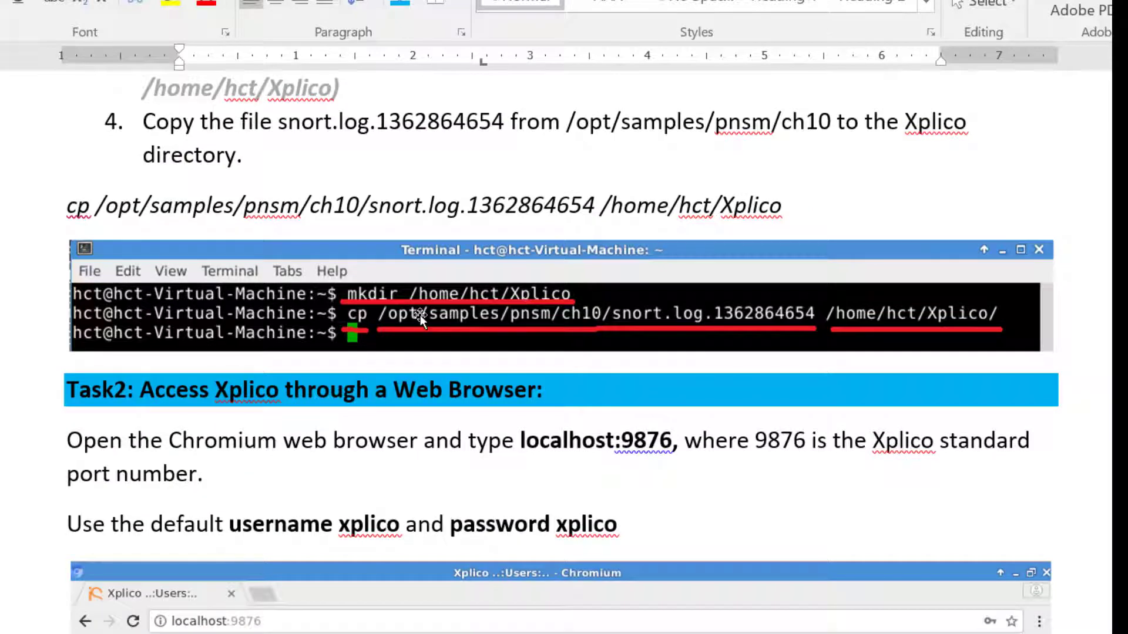
scroll(421, 315, down, 1)
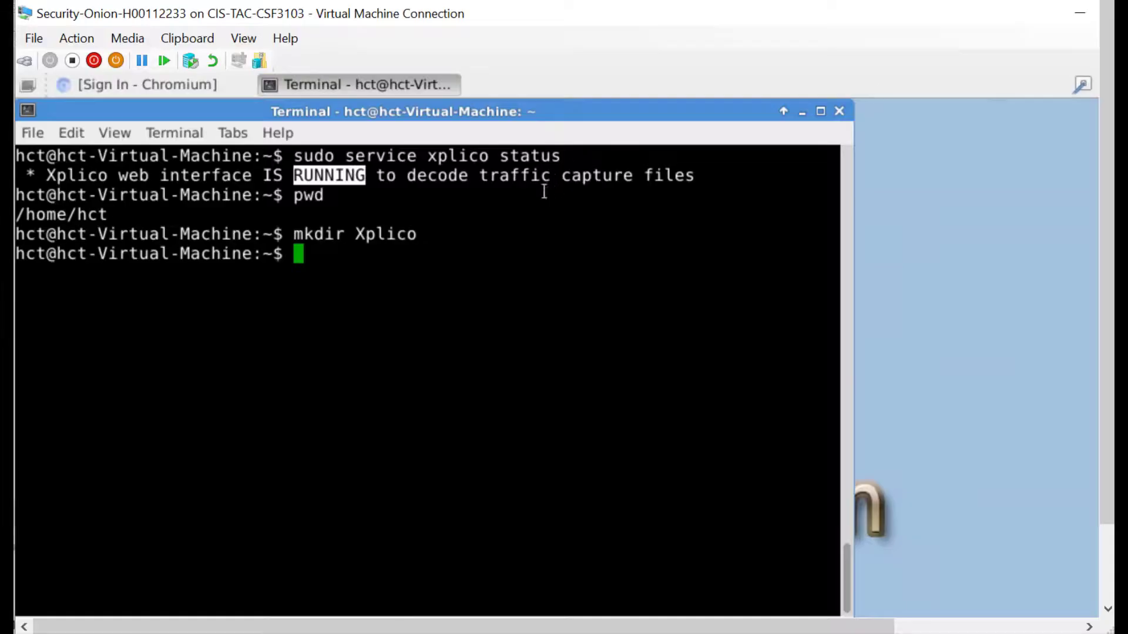
Begin a cp command in the terminal with the source directory /opt/samples/pnsm/ch10/.
click(544, 191)
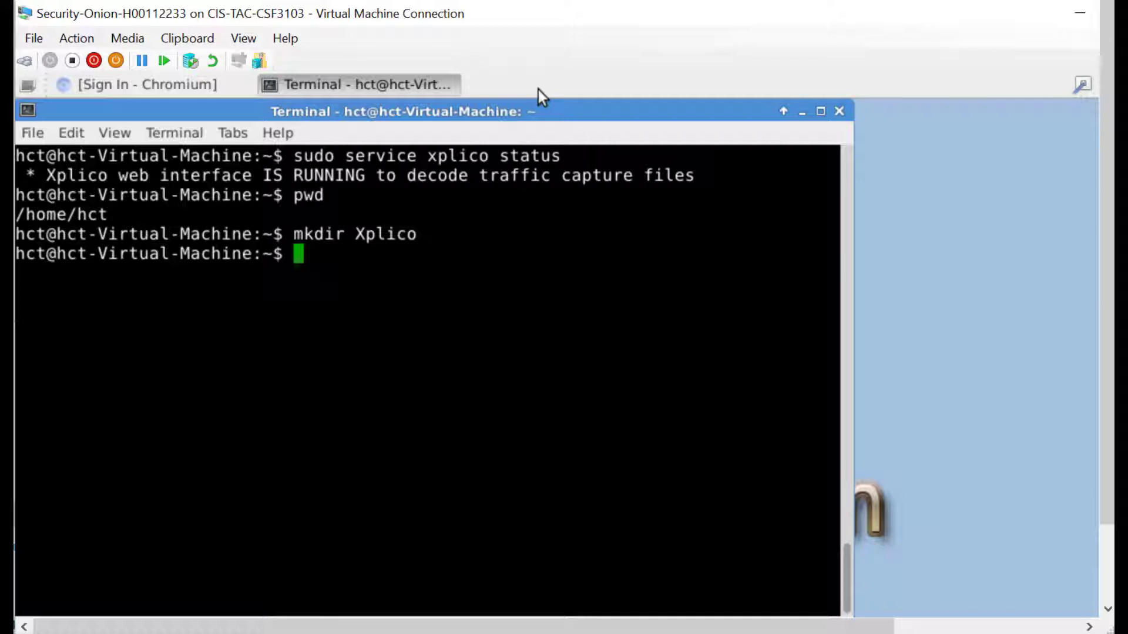
text(cp )
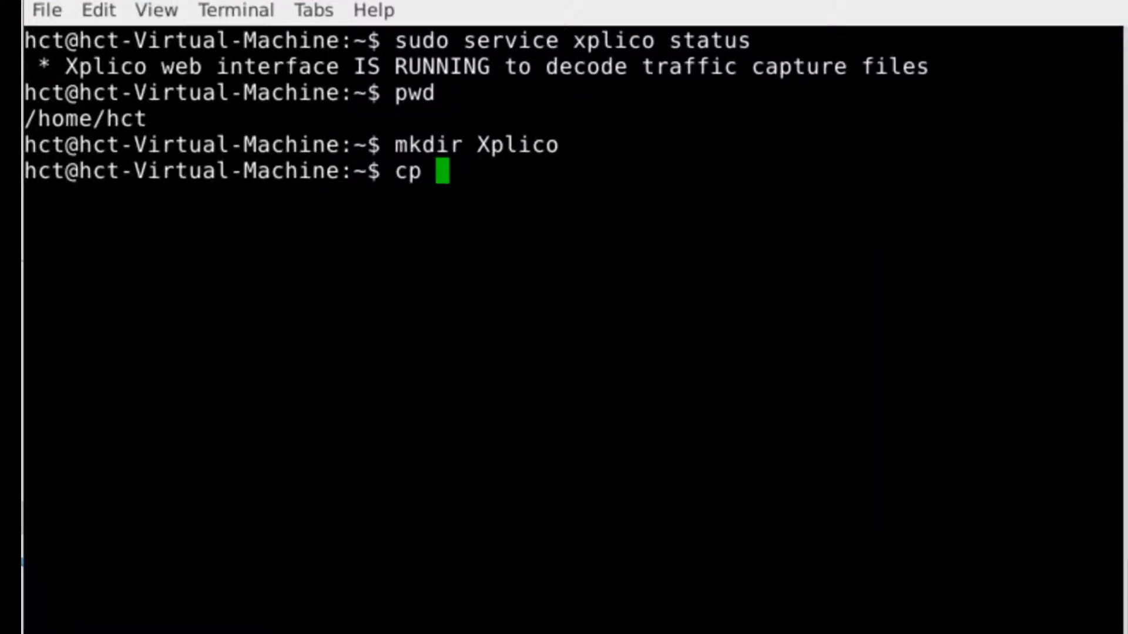
text(/)
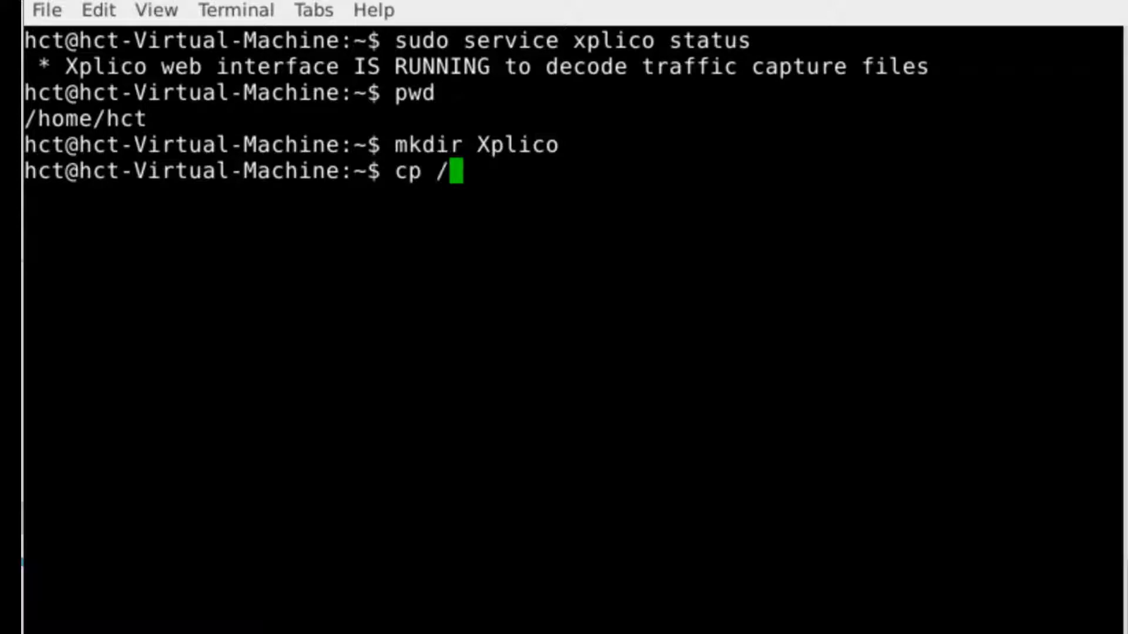
text(opt/)
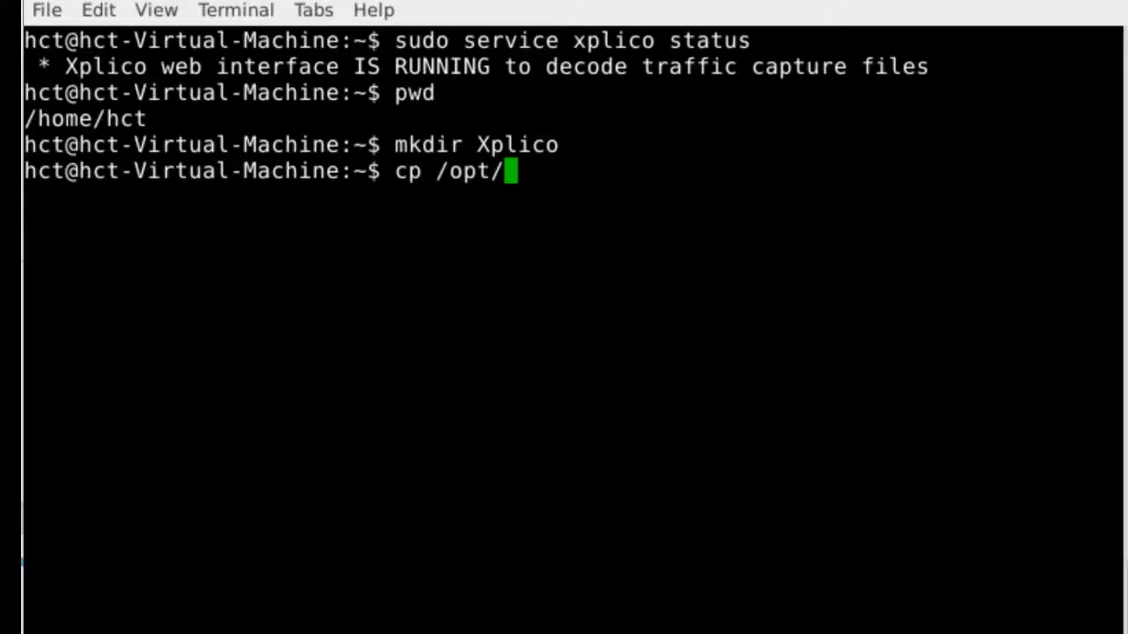
text(samp)
key(Tab)
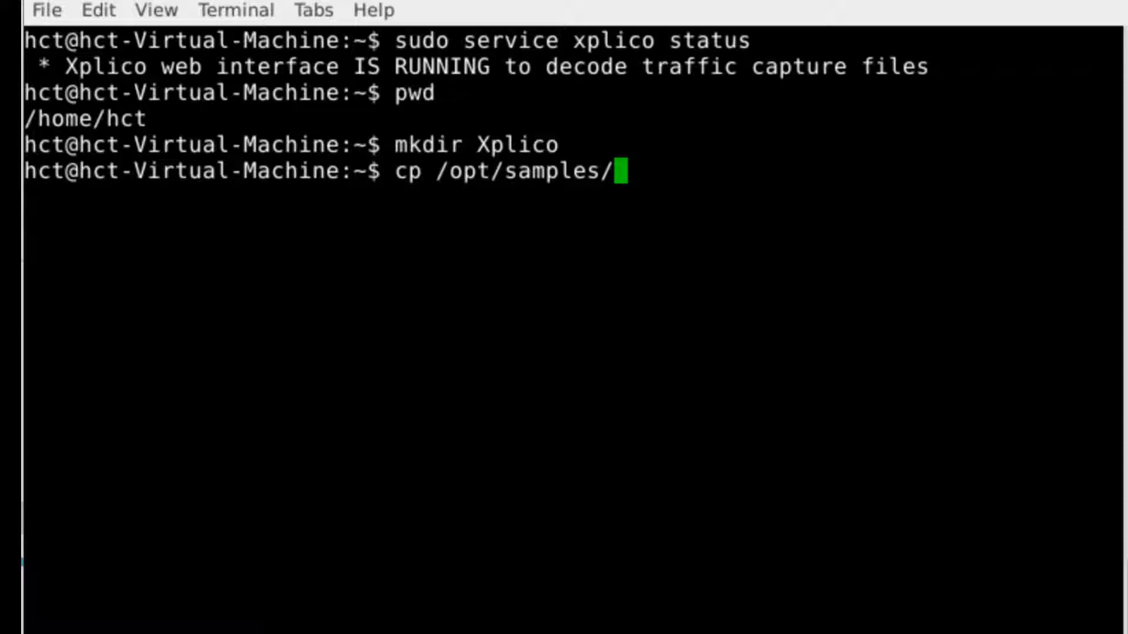
text(pns)
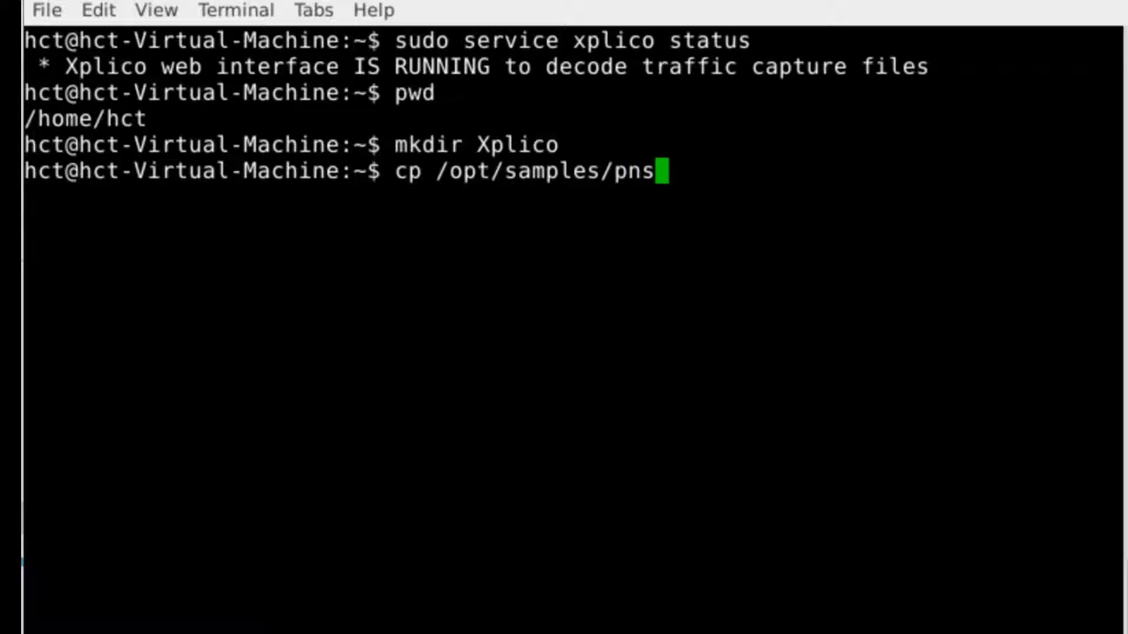
key(Tab)
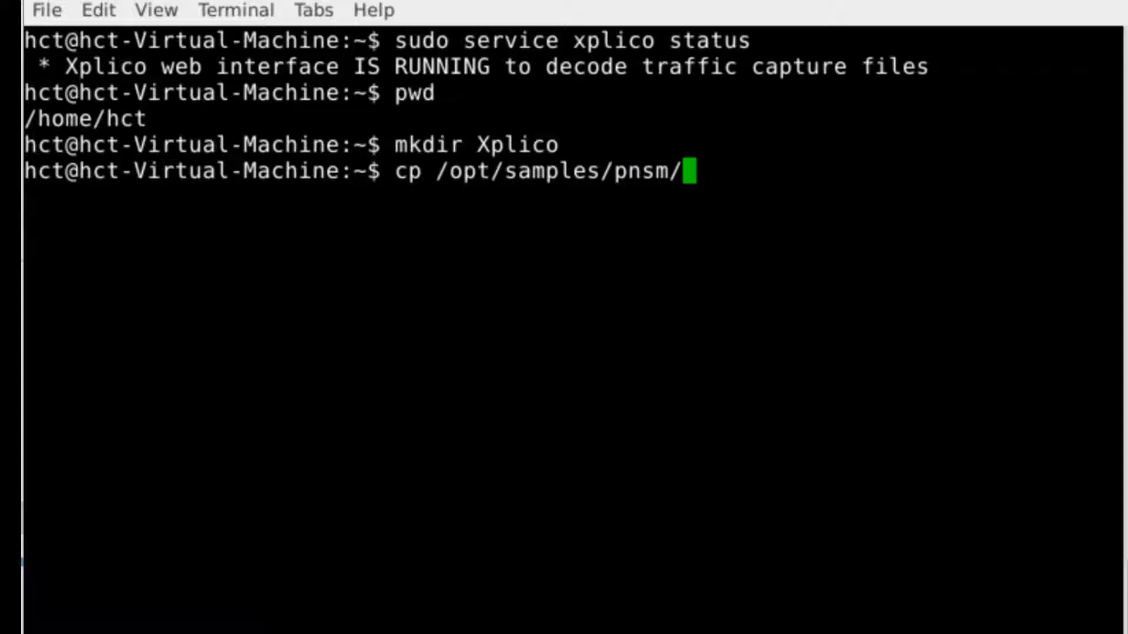
text(ch10)
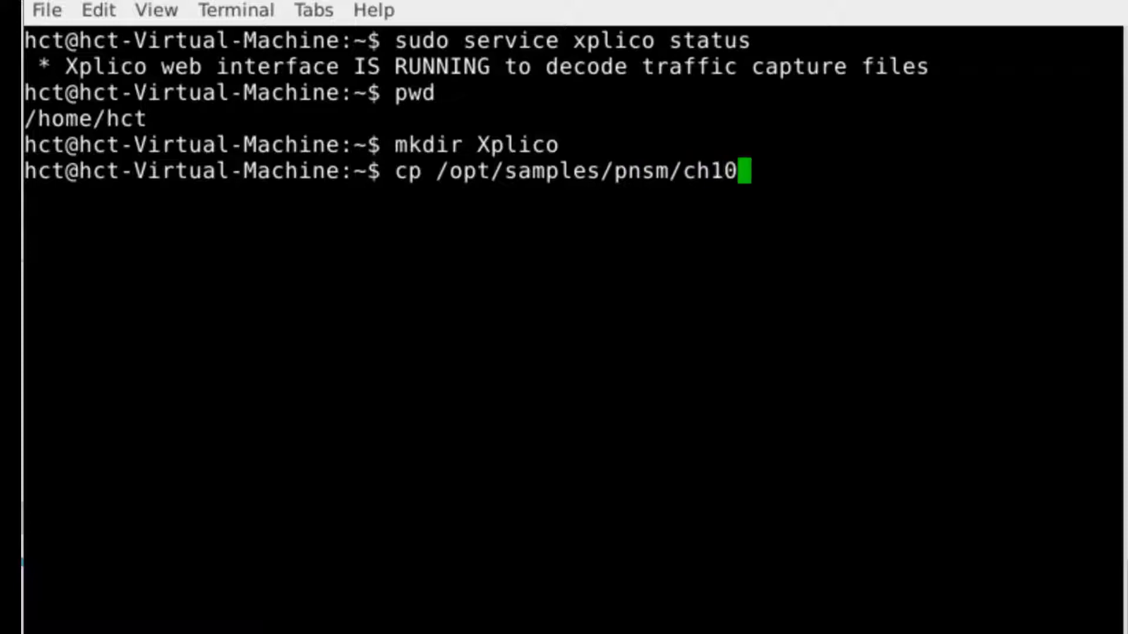
text(/)
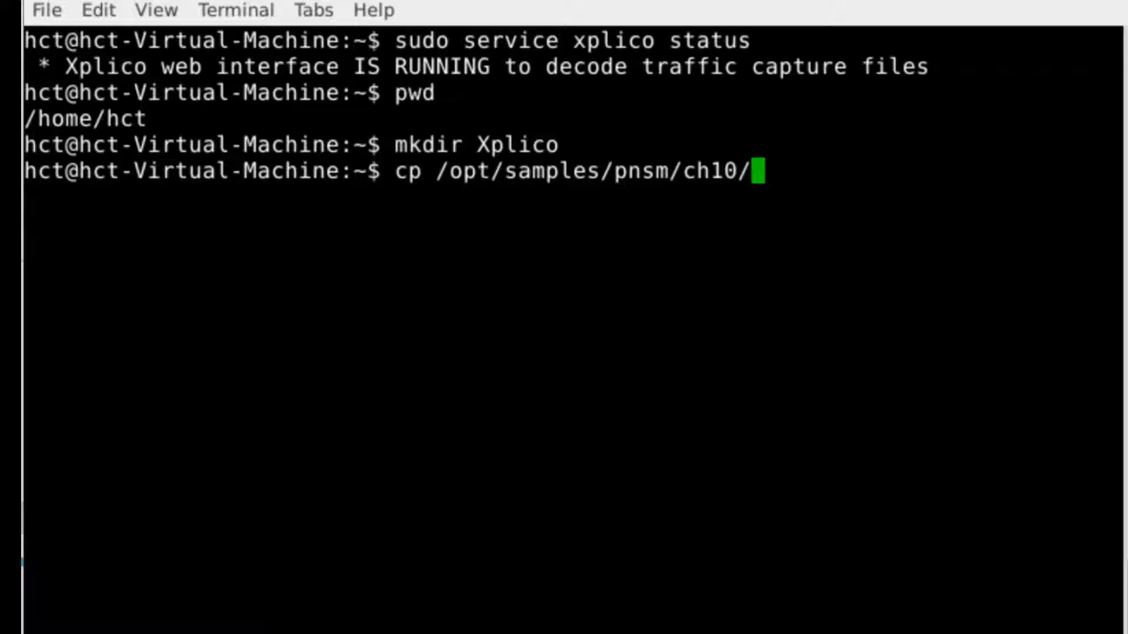
Complete the copy command's source path with the file name snort.log.1362864654.
text(lo)
key(BackSpace)
key(BackSpace)
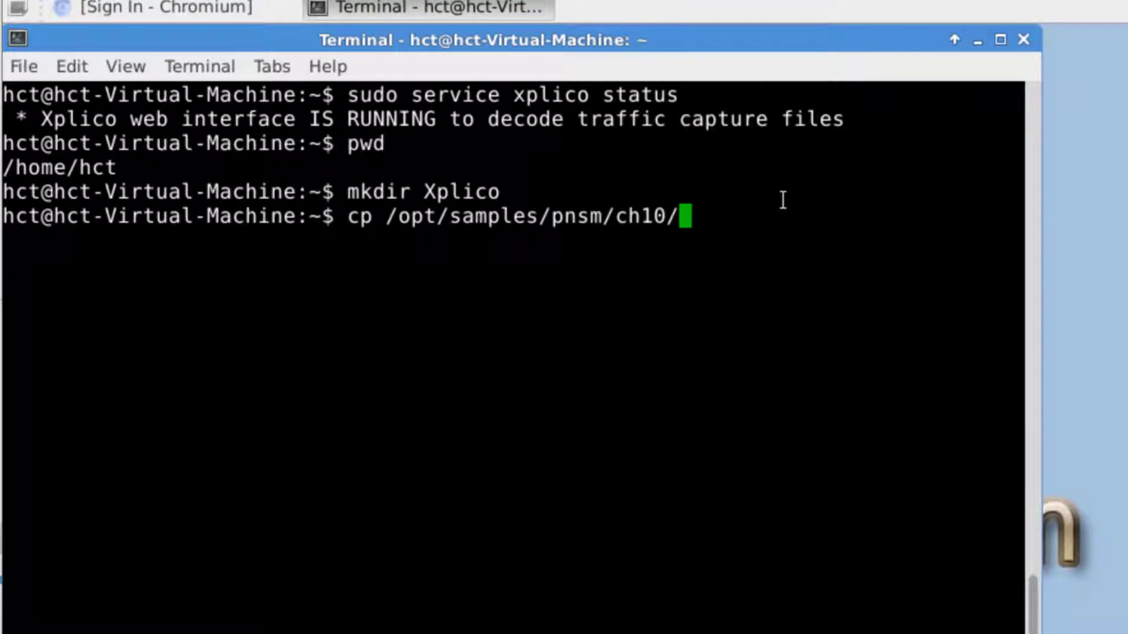
text(snort.log.13628)
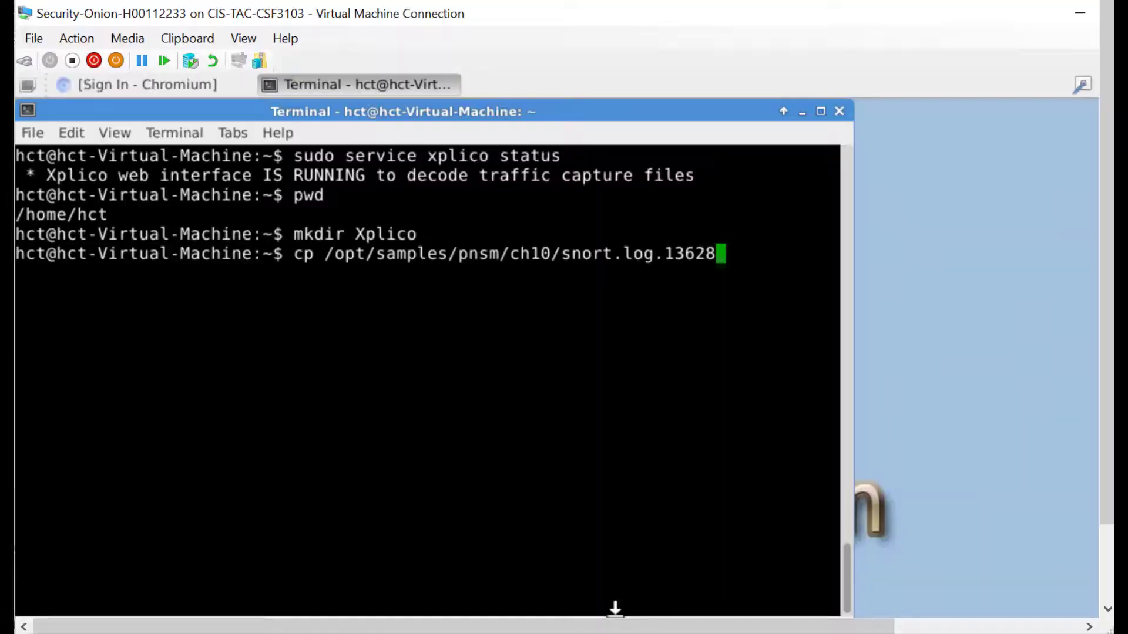
text(64654)
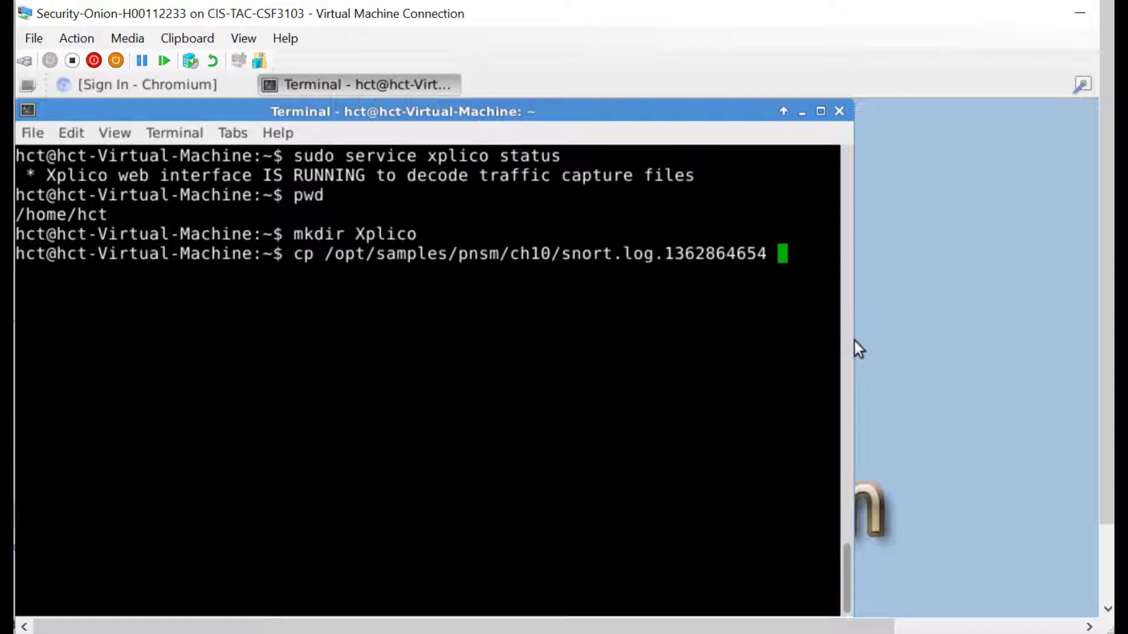
Maximize the terminal window, add /home/hct/Xplico/ as the copy destination, and run the command.
drag(856, 343, 898, 359)
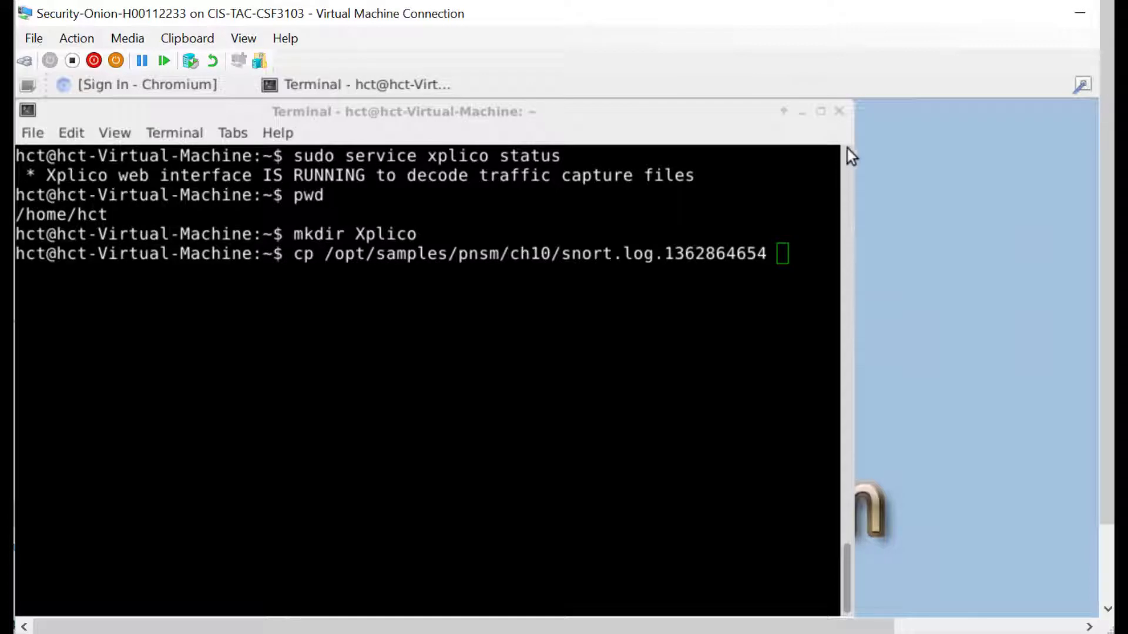
click(822, 113)
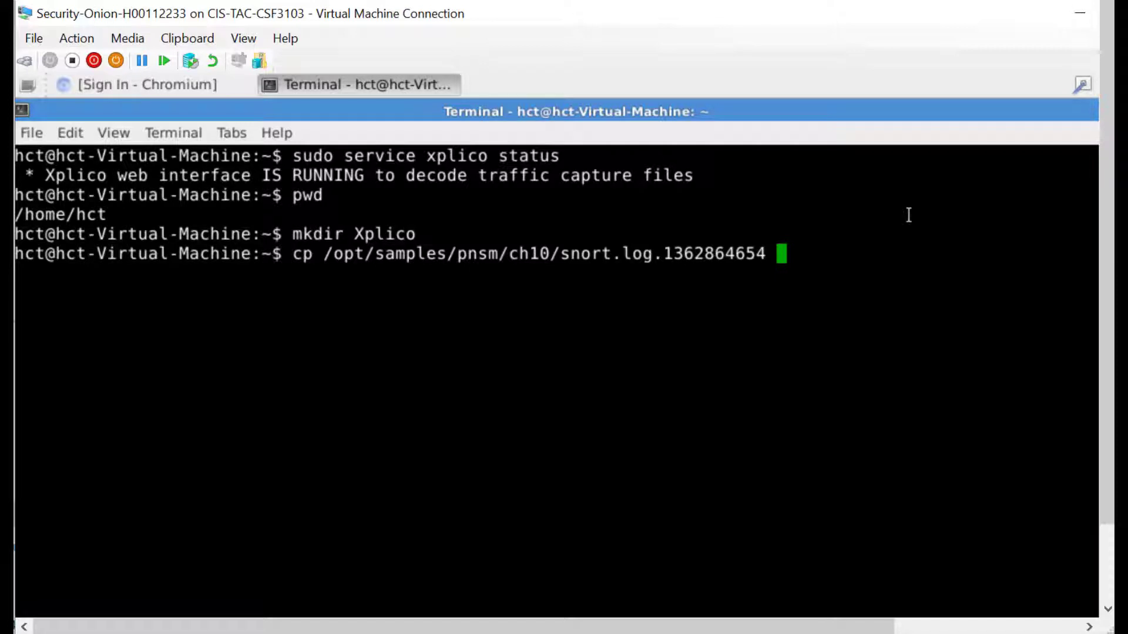
text(/)
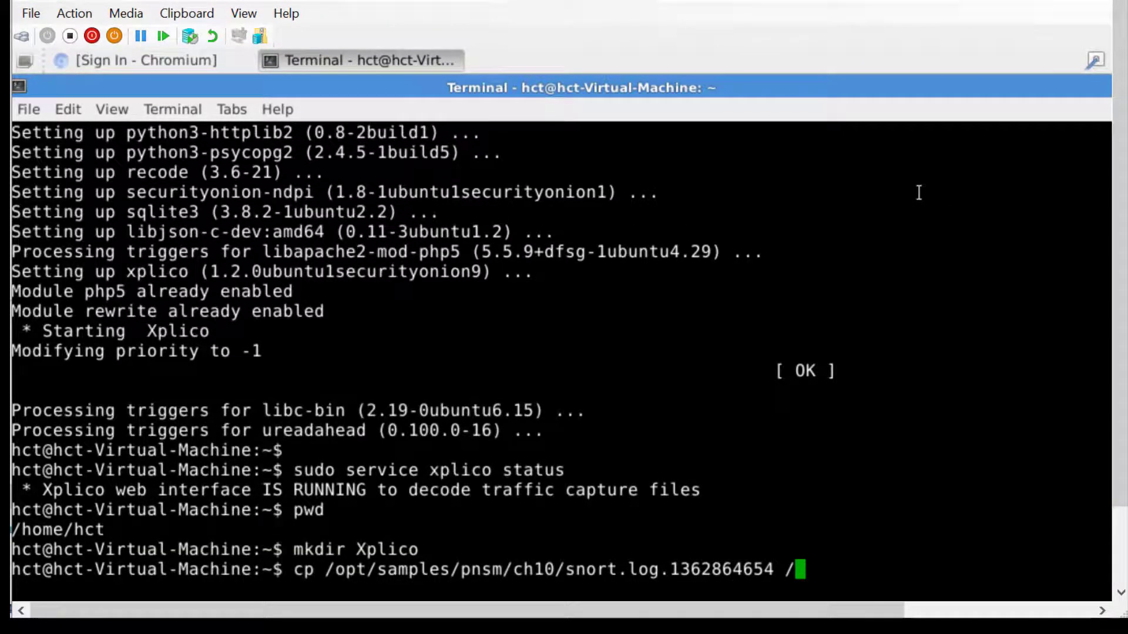
text(hc)
key(BackSpace)
key(BackSpace)
key(BackSpace)
text(/home/)
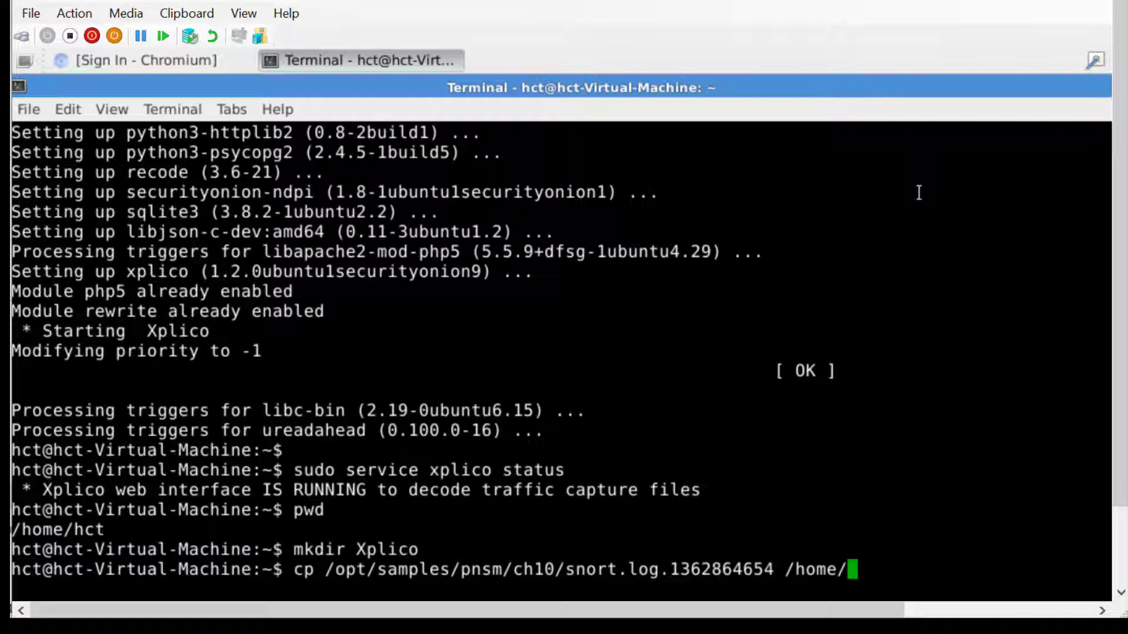
text(hct/)
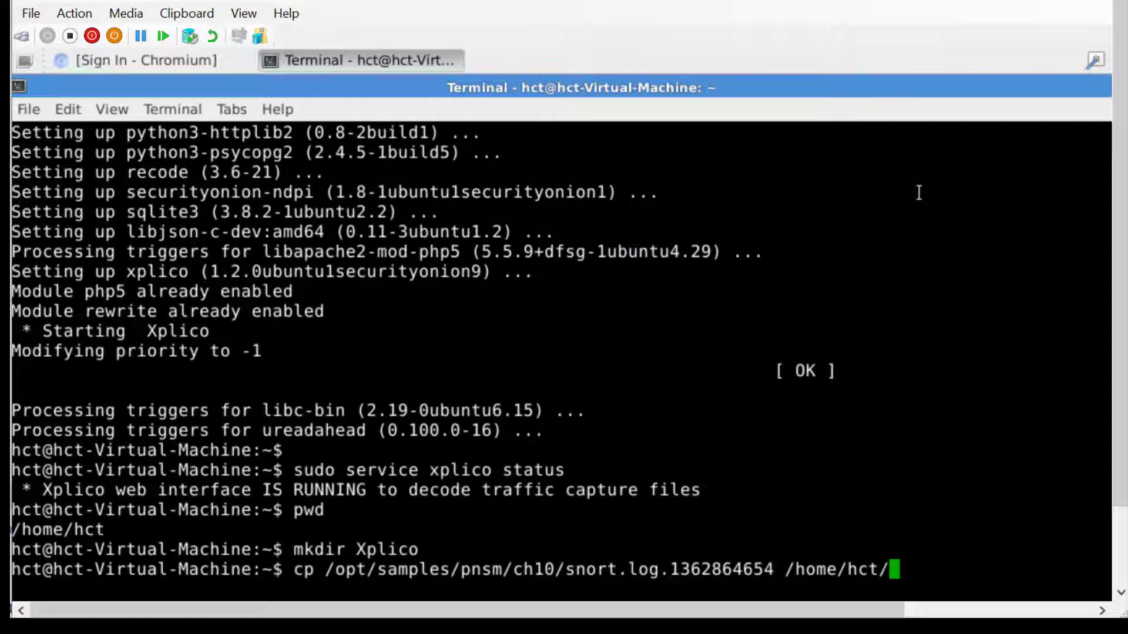
text(X)
key(Tab)
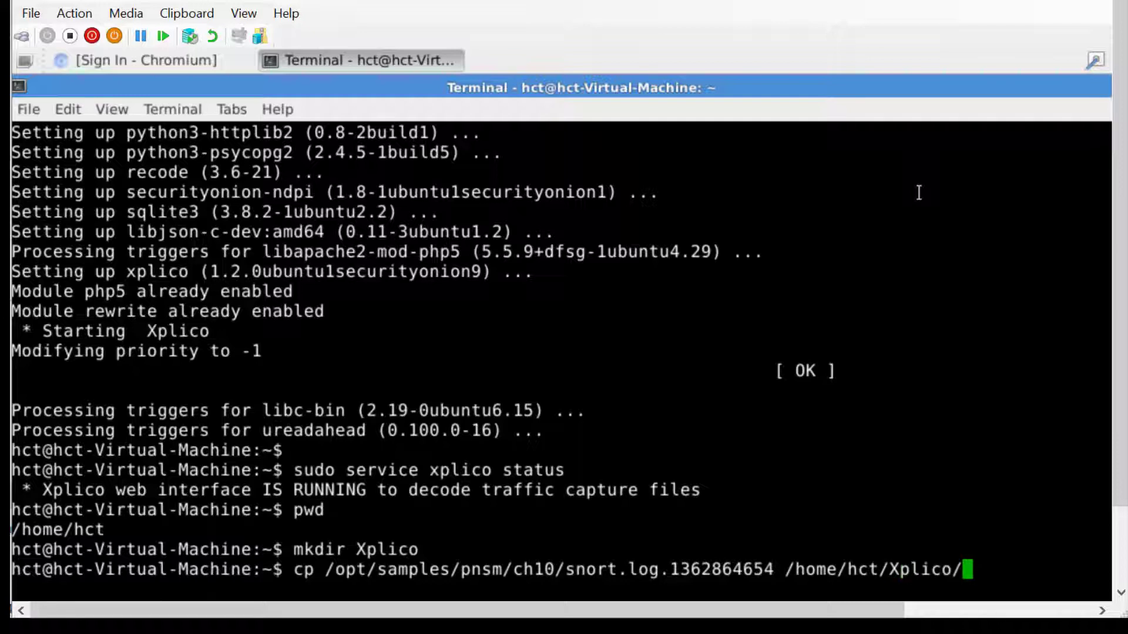
key(Return)
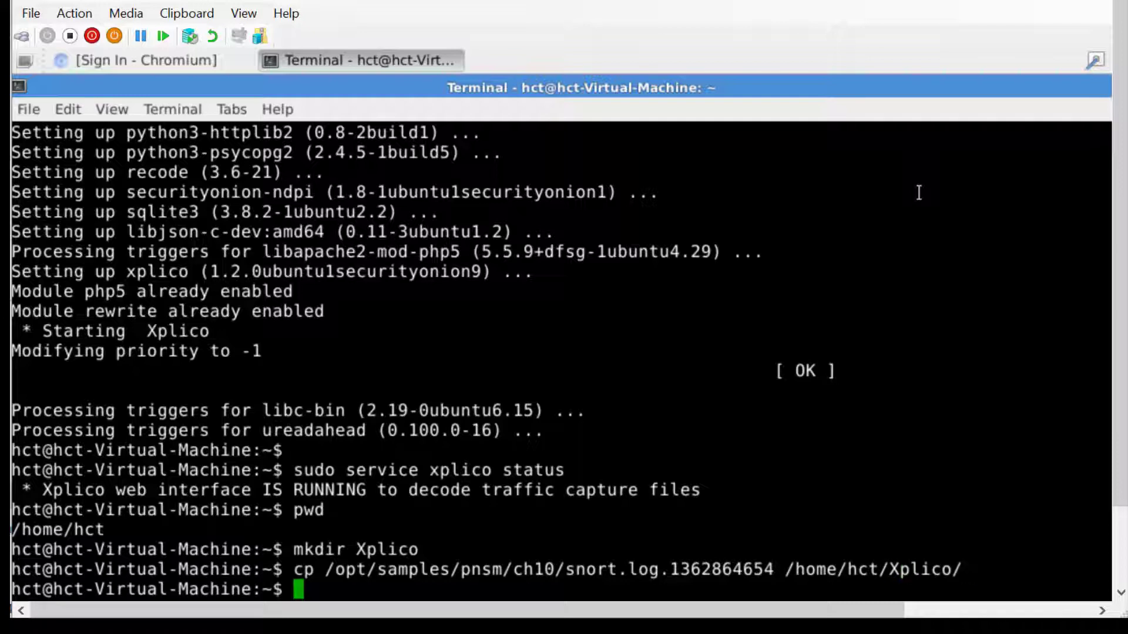
Clear the terminal and list the contents of the Xplico directory with ls Xplico/.
key(ctrl+l)
text(ls)
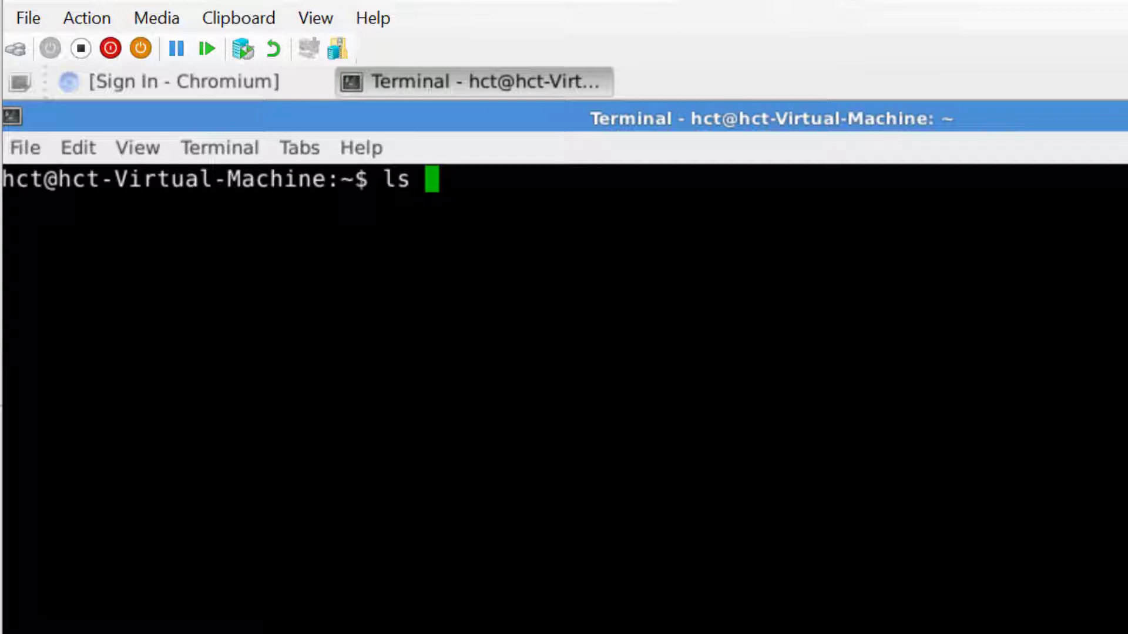
text(X)
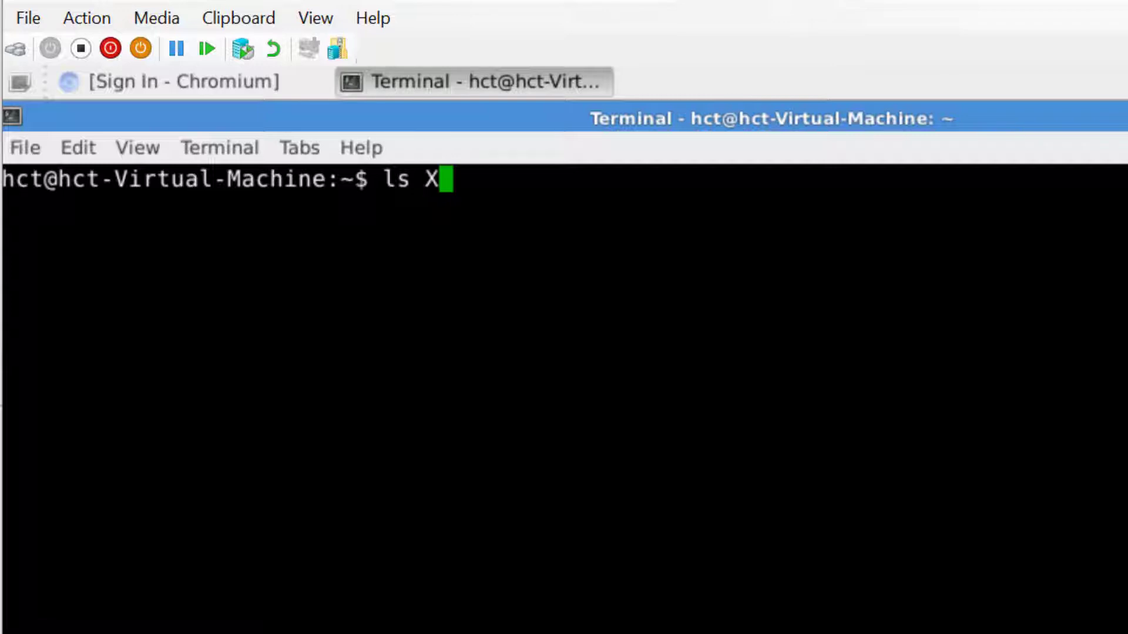
text(p)
key(Tab)
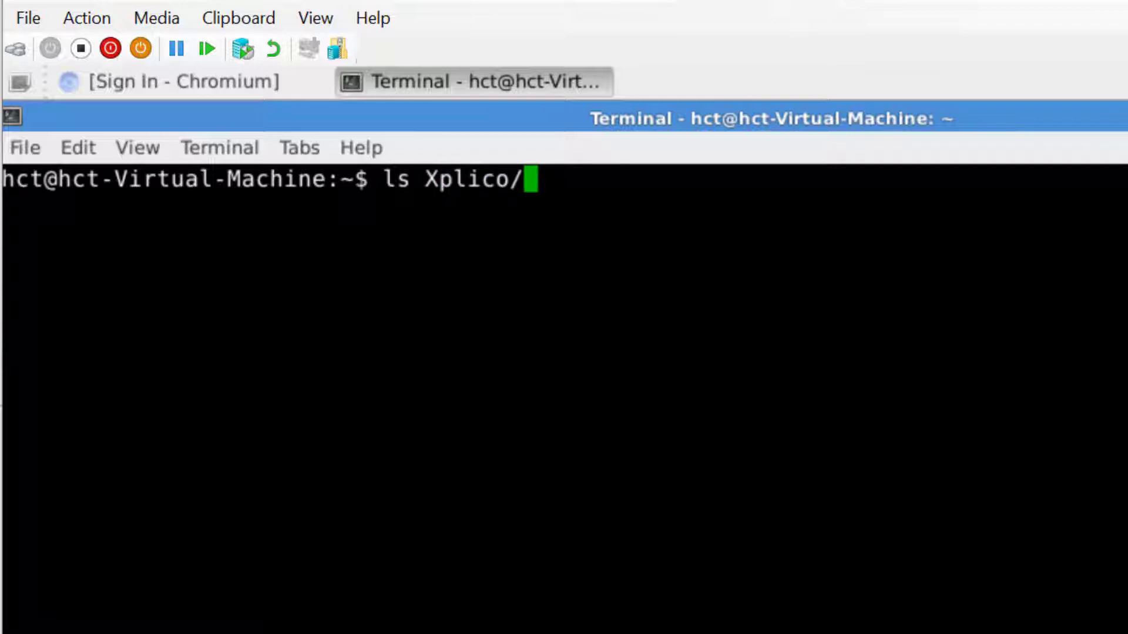
key(Return)
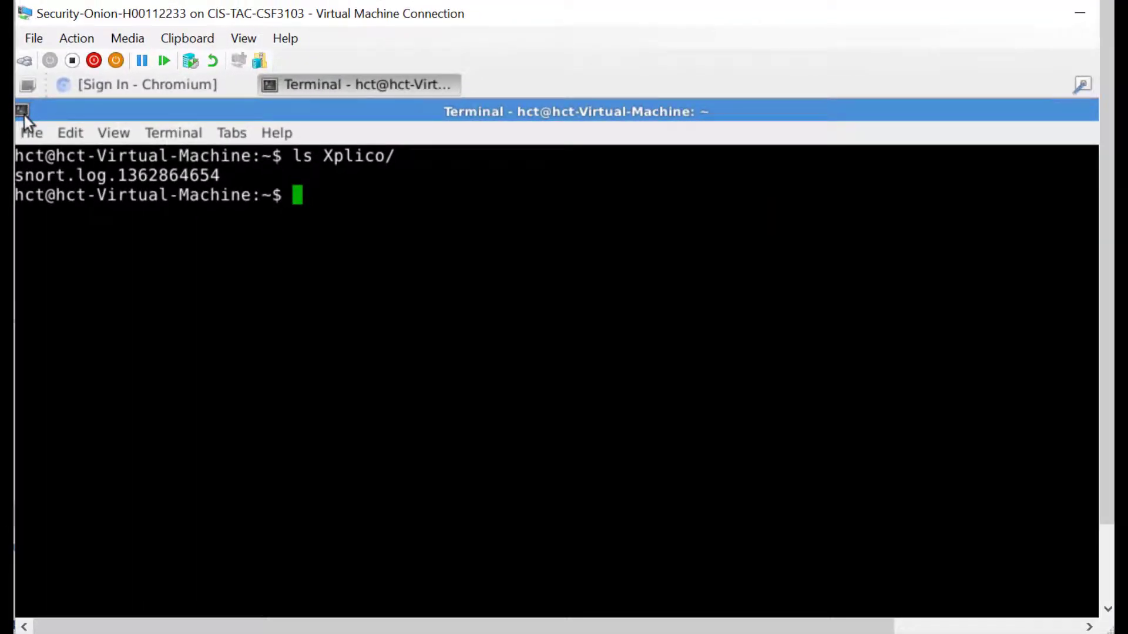
Open a new Chromium web browser window in the virtual machine and position it for use.
click(23, 111)
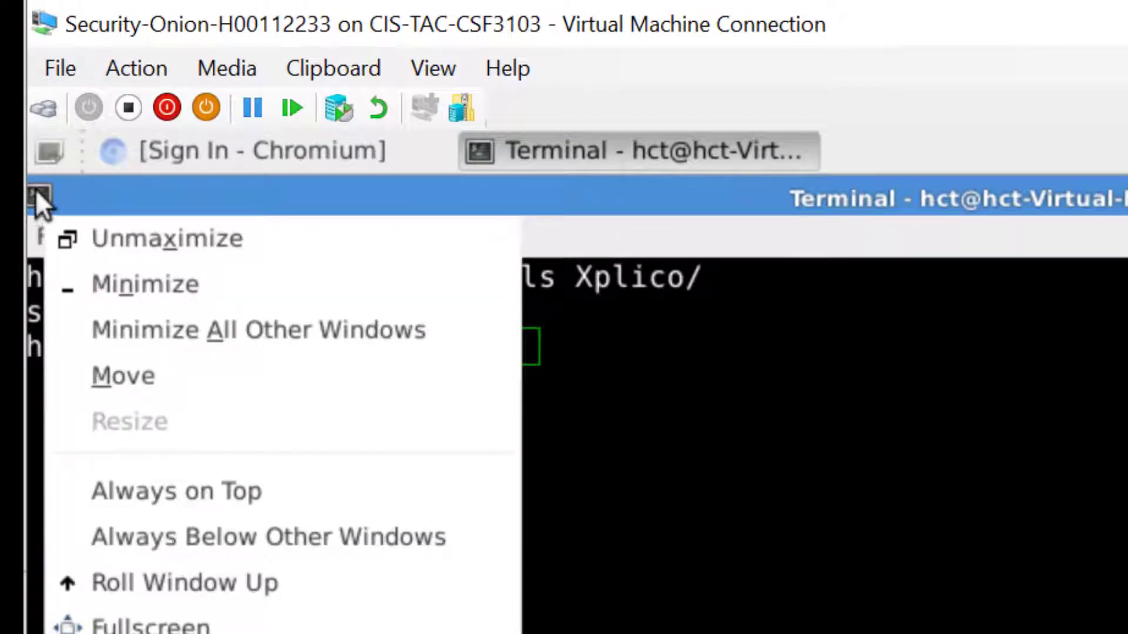
click(51, 154)
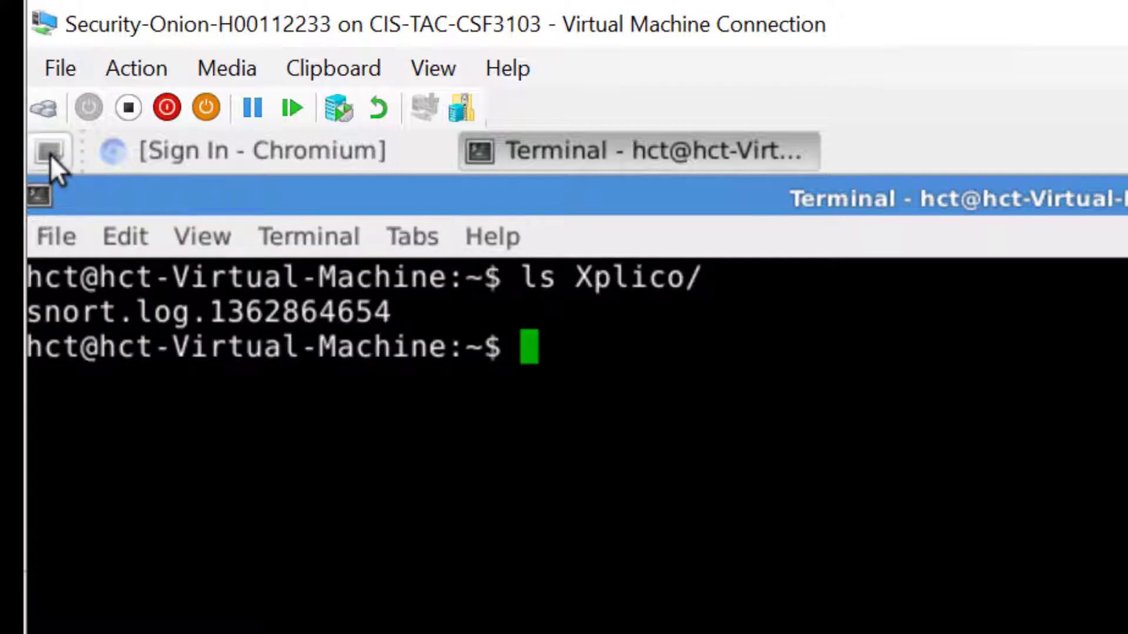
click(51, 154)
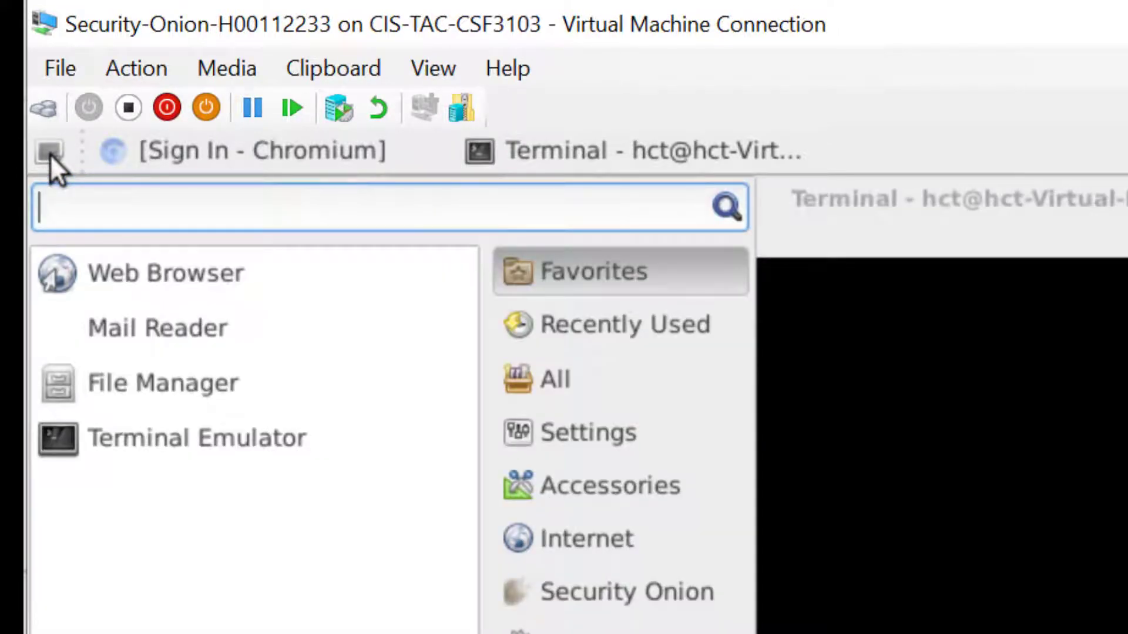
click(123, 275)
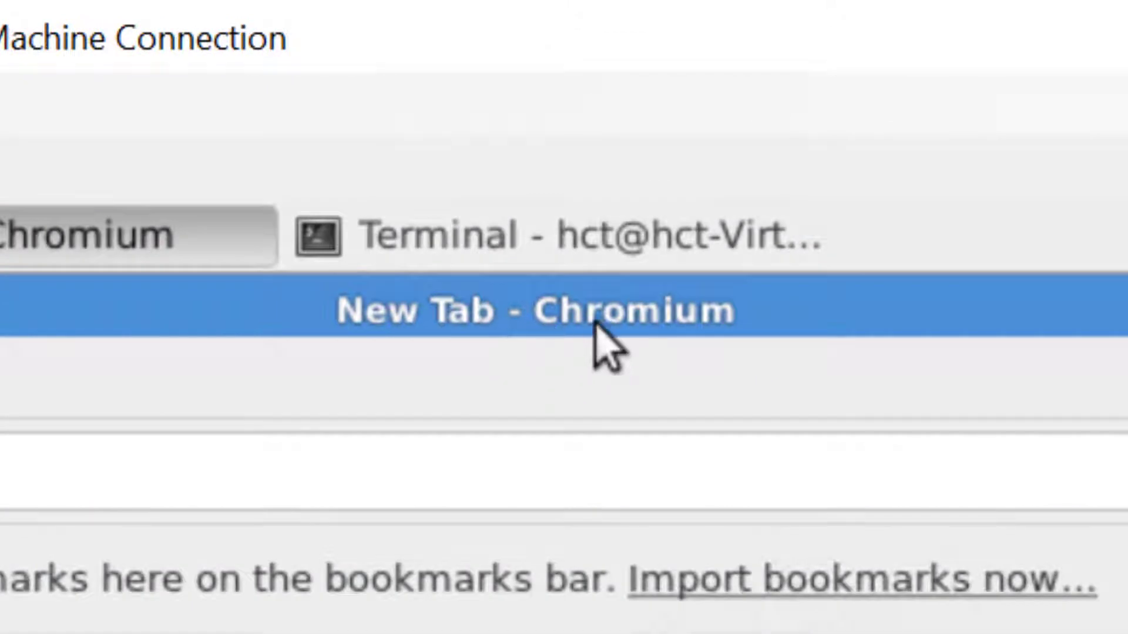
drag(674, 318, 532, 295)
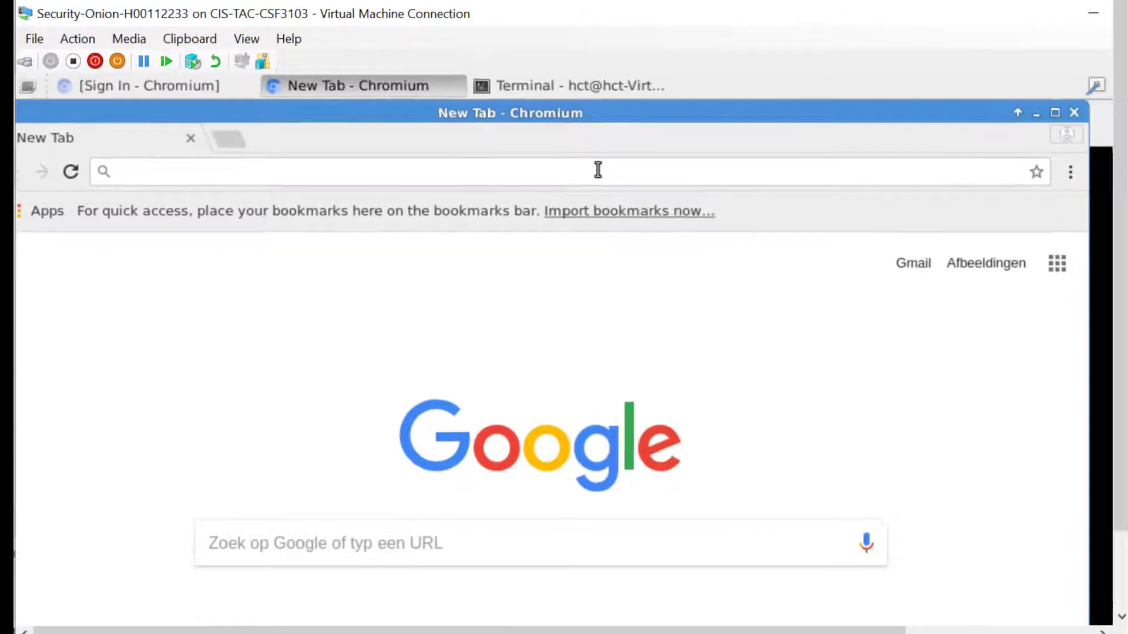
Load the Xplico web interface at localhost:9876 in the browser.
text(localhost)
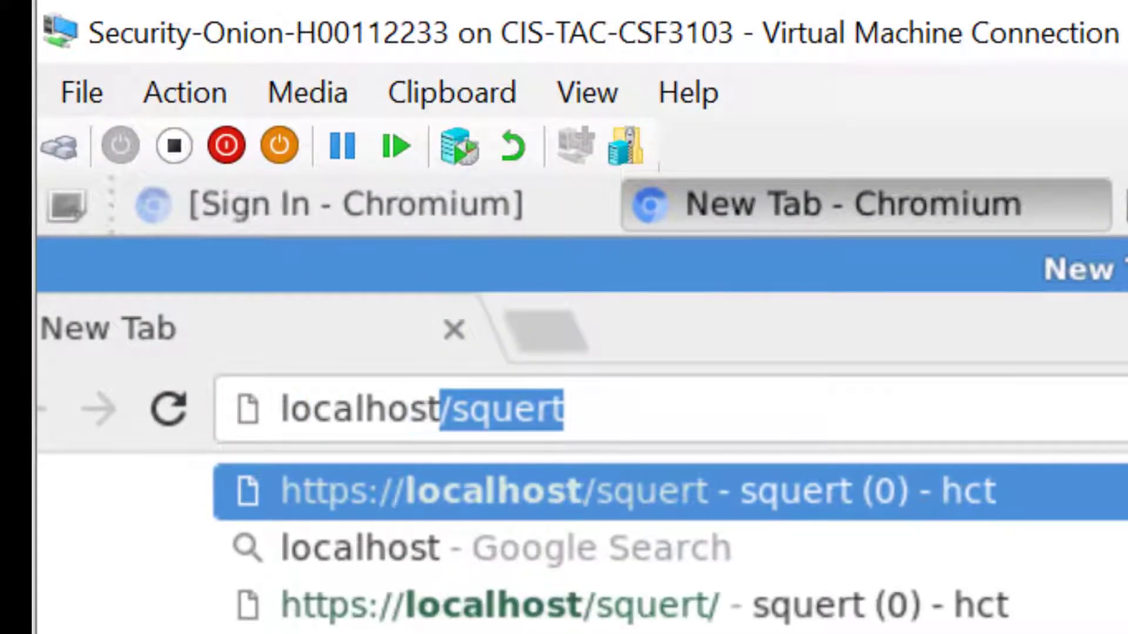
text(:)
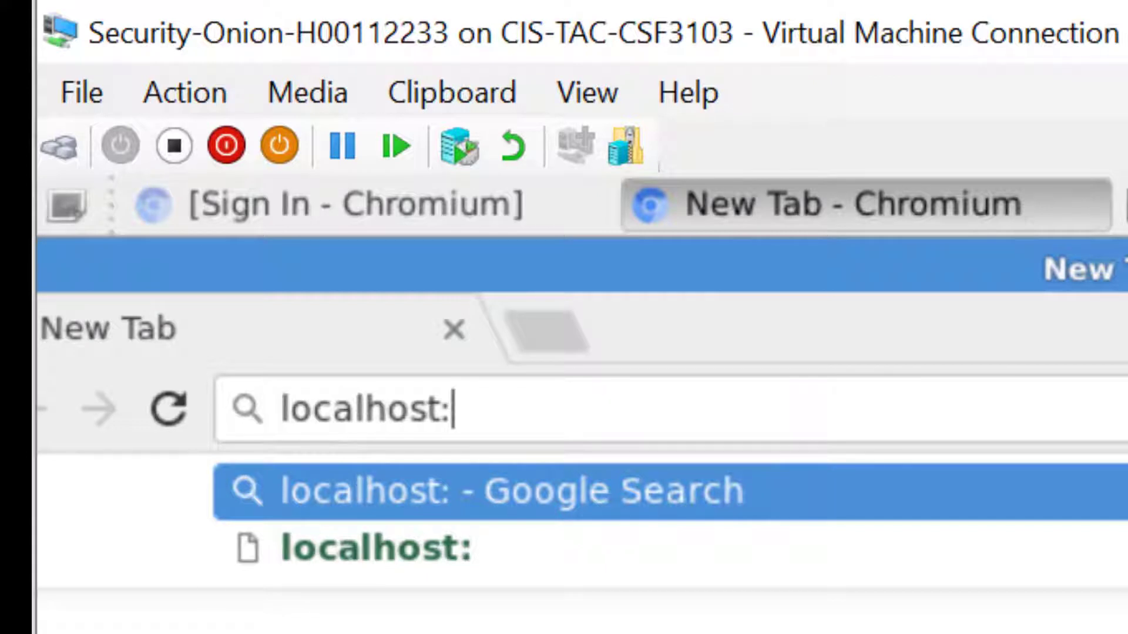
text(9876)
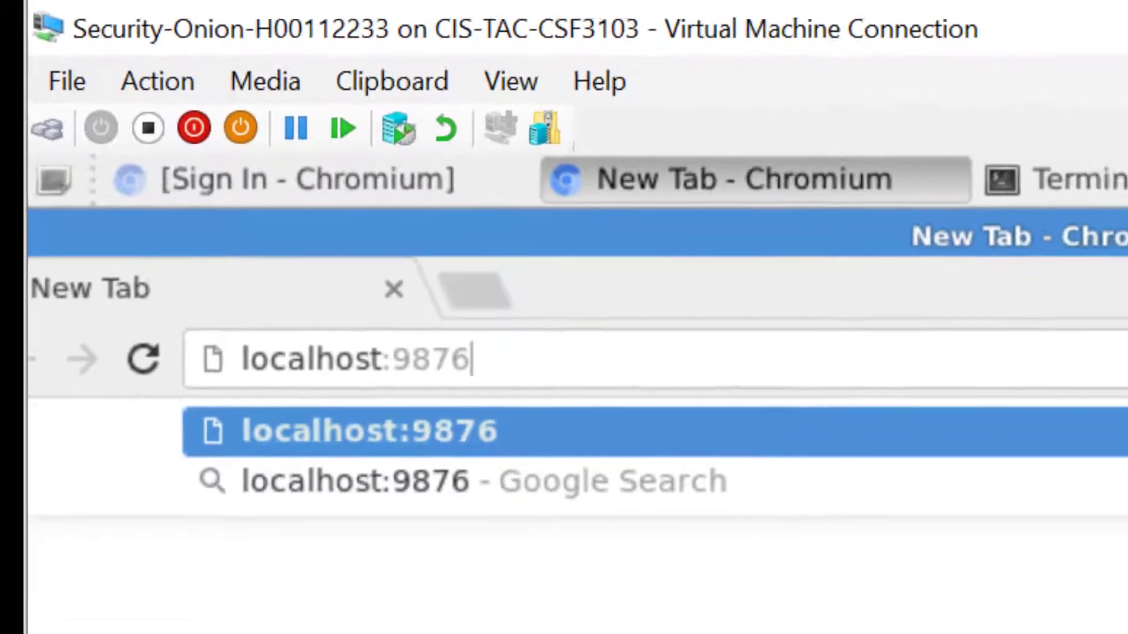
key(Return)
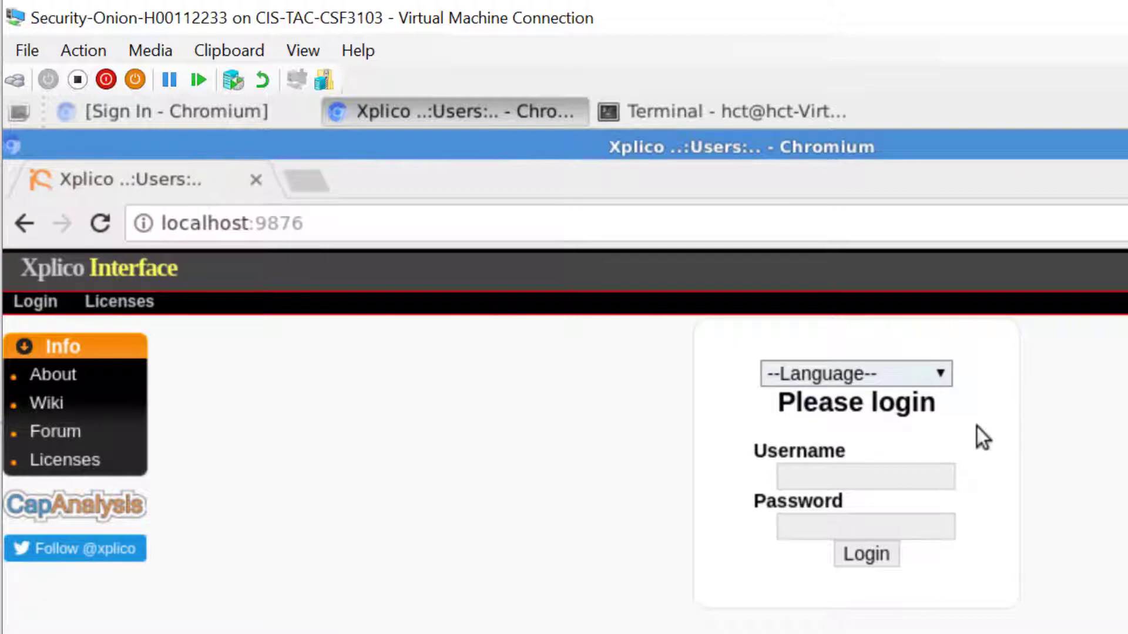
Log in to the Xplico web interface as xplico with the account password and close the save-password prompt.
click(935, 466)
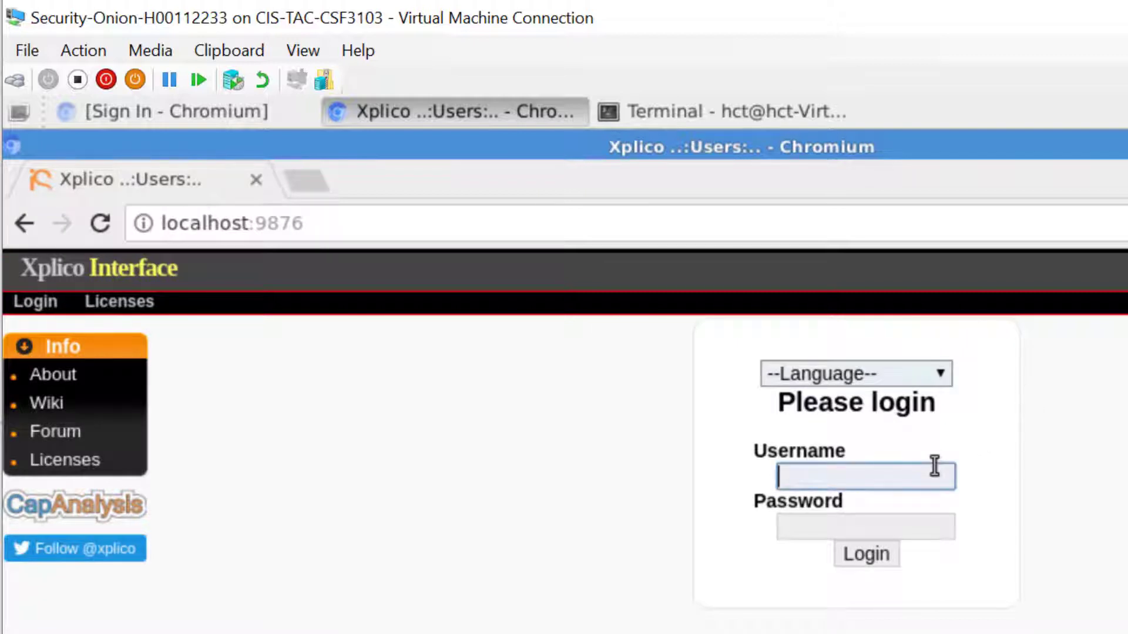
text(xplico)
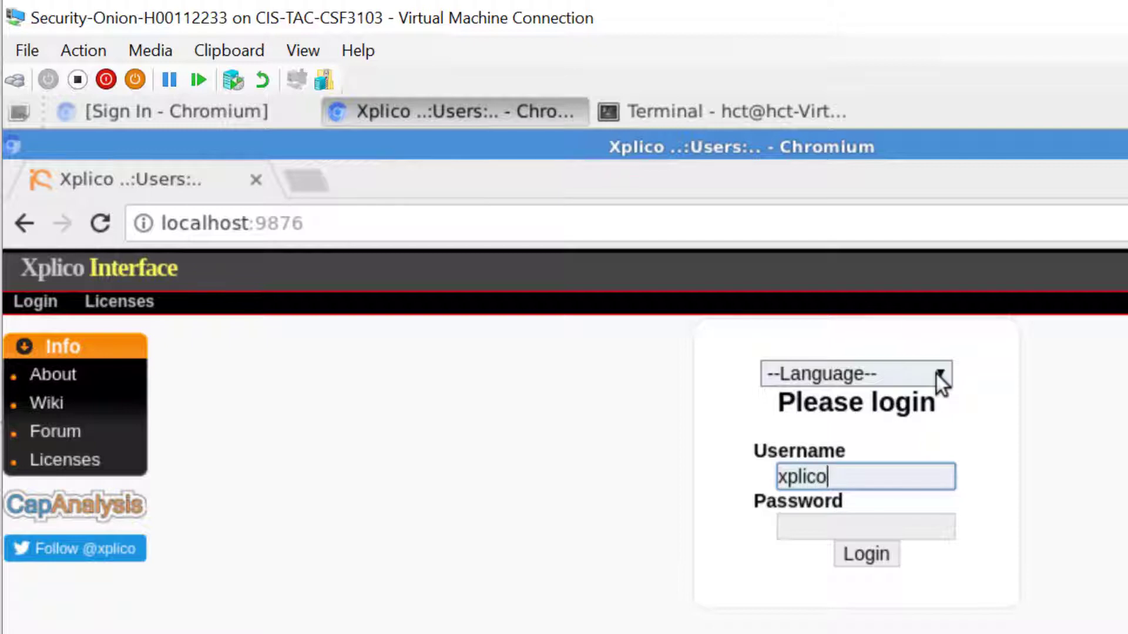
key(Tab)
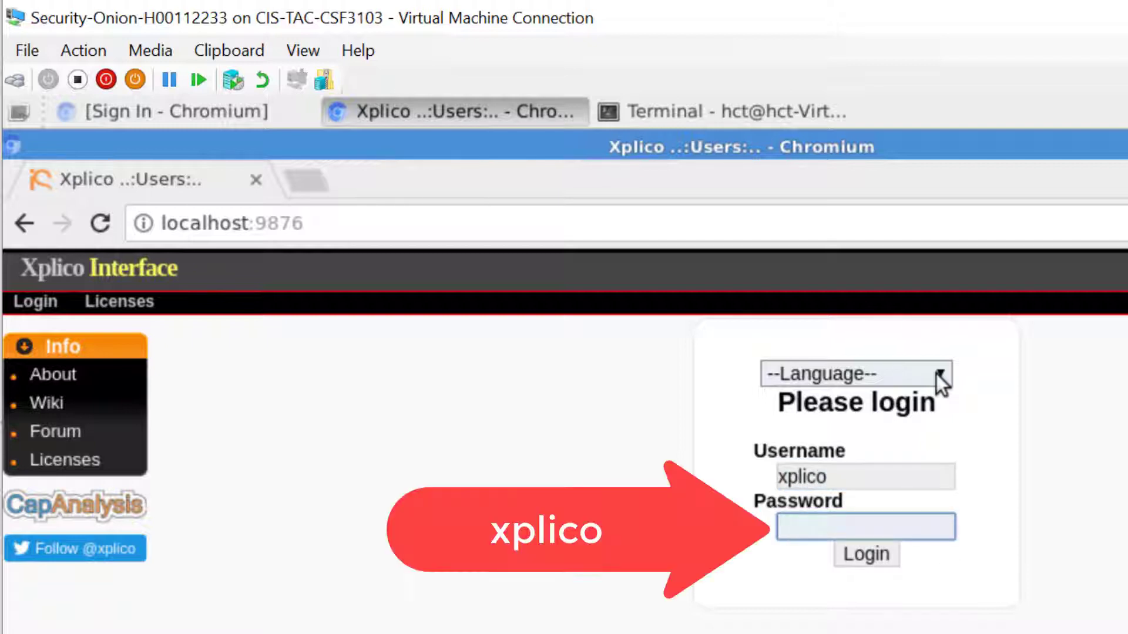
text(xplico)
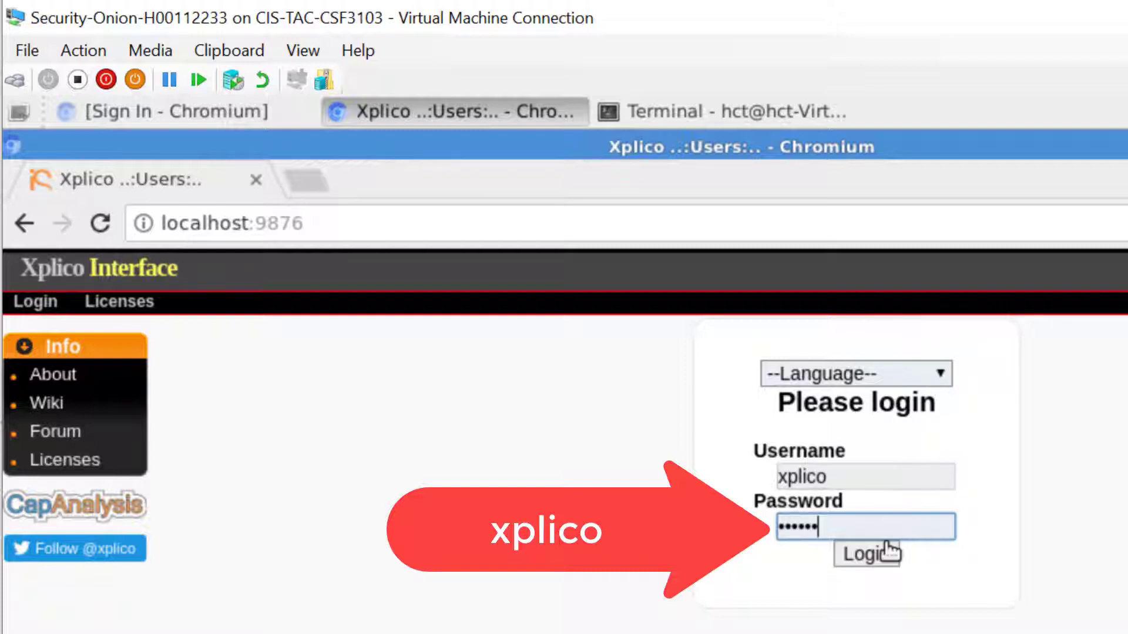
click(883, 557)
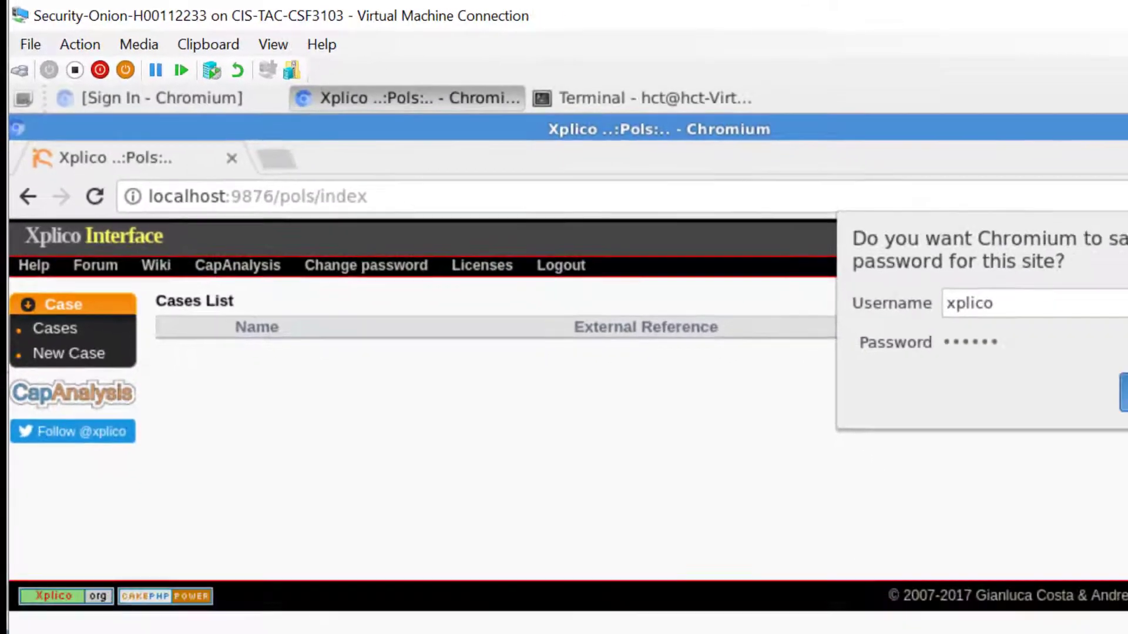
click(1125, 441)
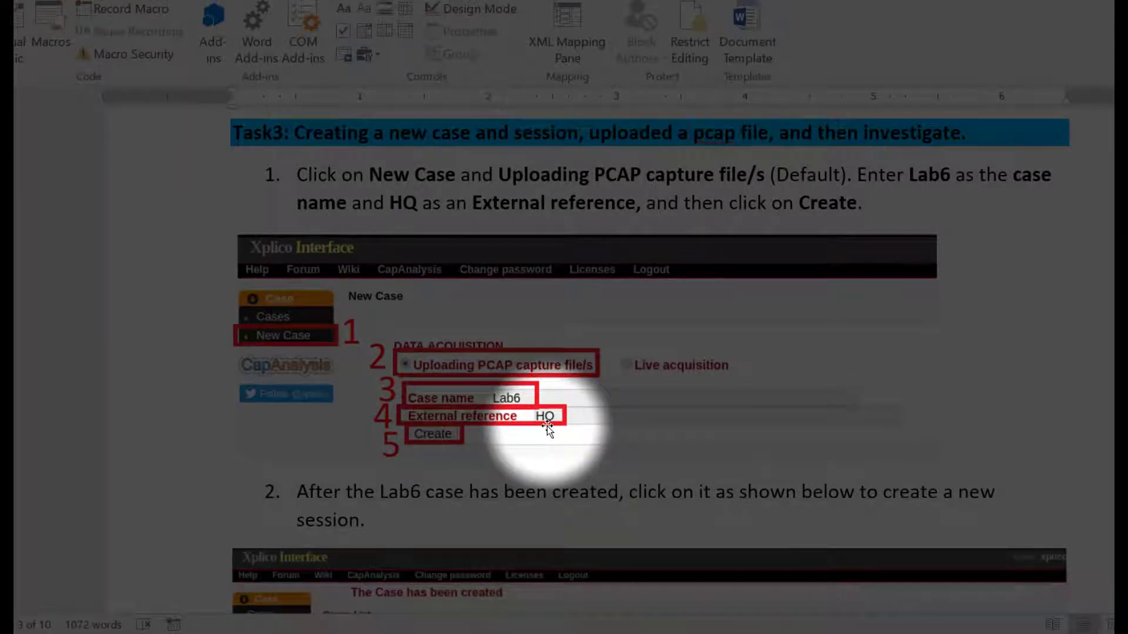
Review the Task3 instructions in the Word lab manual for creating a case and session and uploading a pcap file.
scroll(435, 447, down, 1)
scroll(436, 446, down, 5)
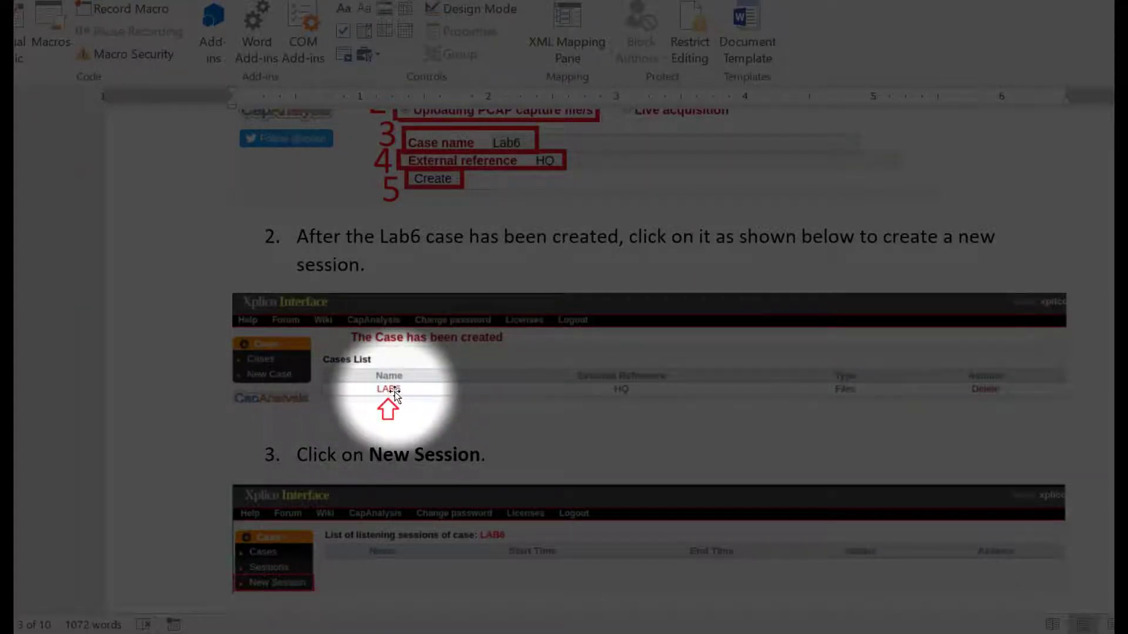
scroll(395, 409, down, 3)
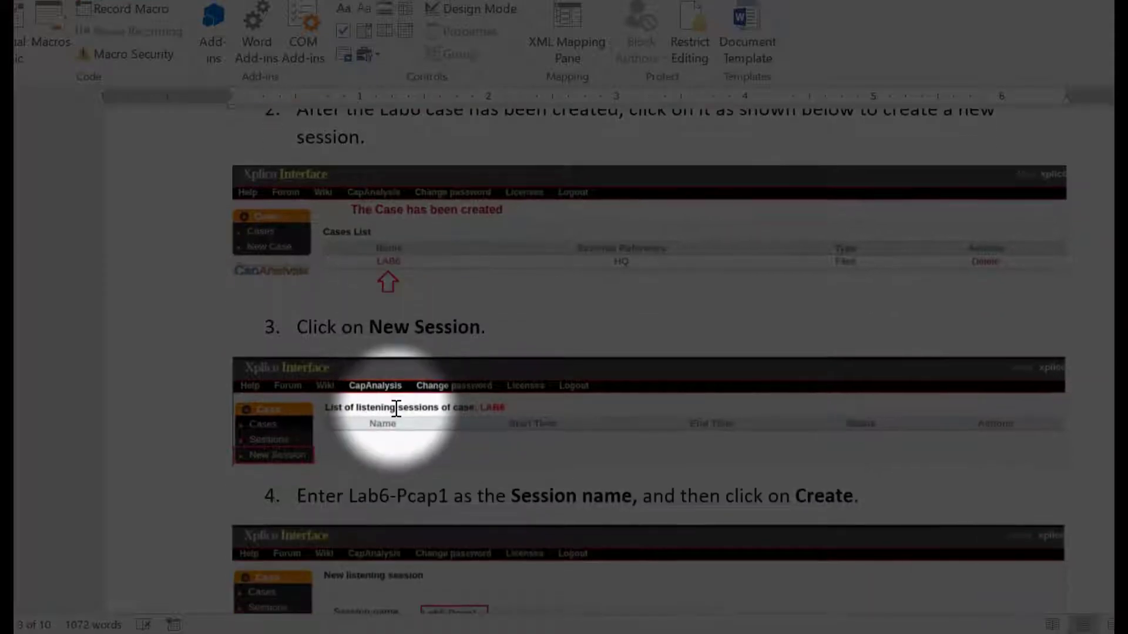
scroll(396, 411, down, 2)
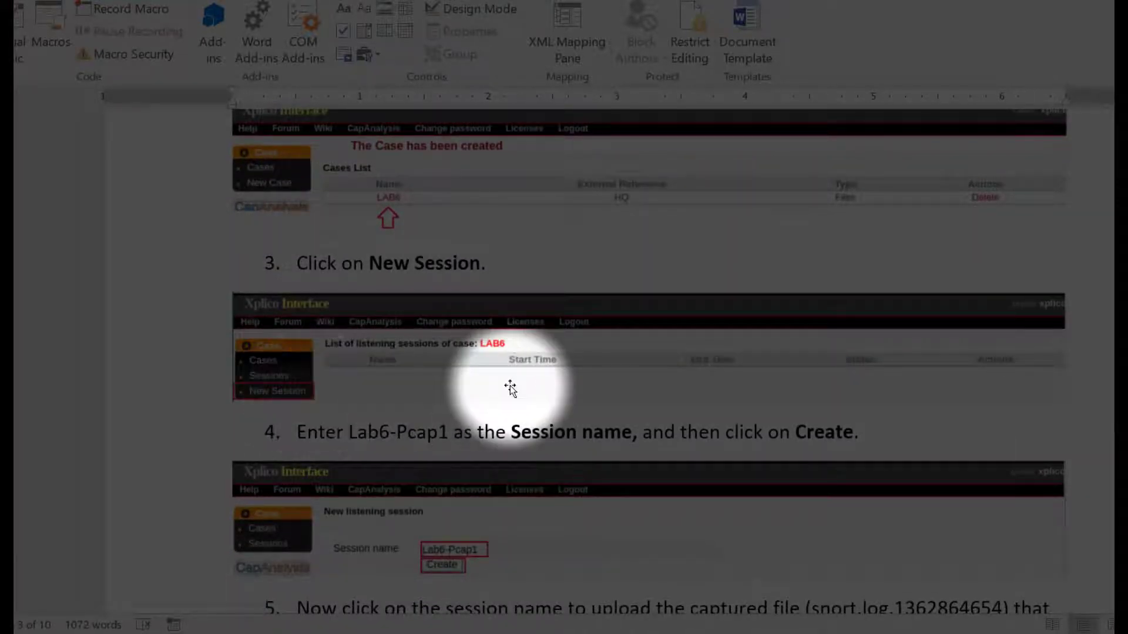
scroll(510, 388, down, 3)
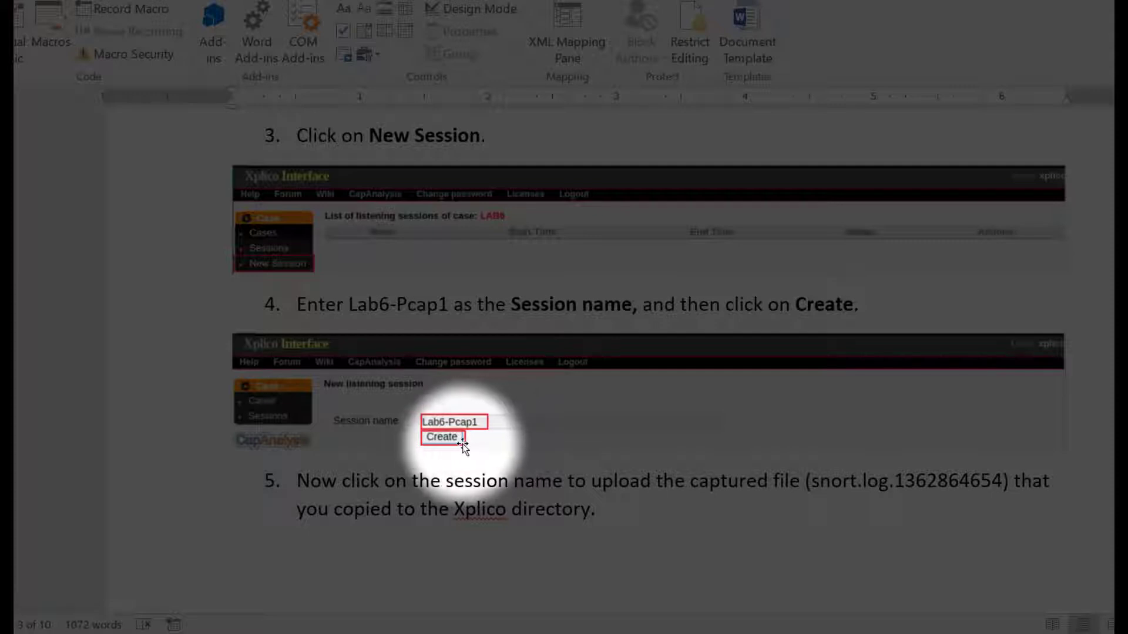
scroll(453, 443, down, 1)
scroll(455, 445, down, 10)
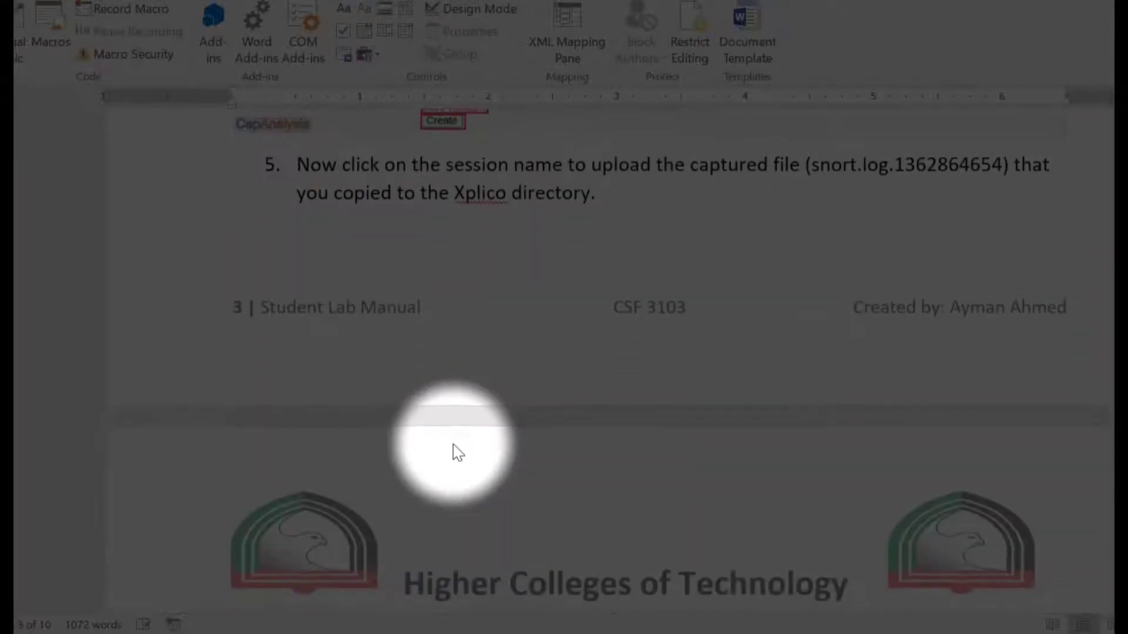
scroll(453, 443, down, 1)
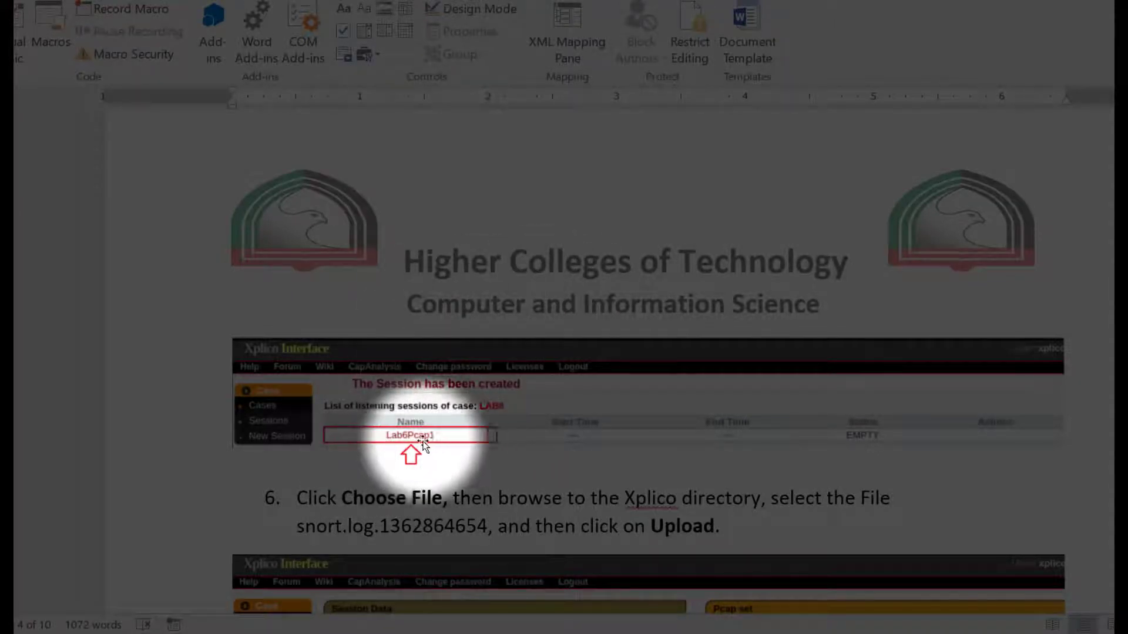
scroll(432, 441, down, 6)
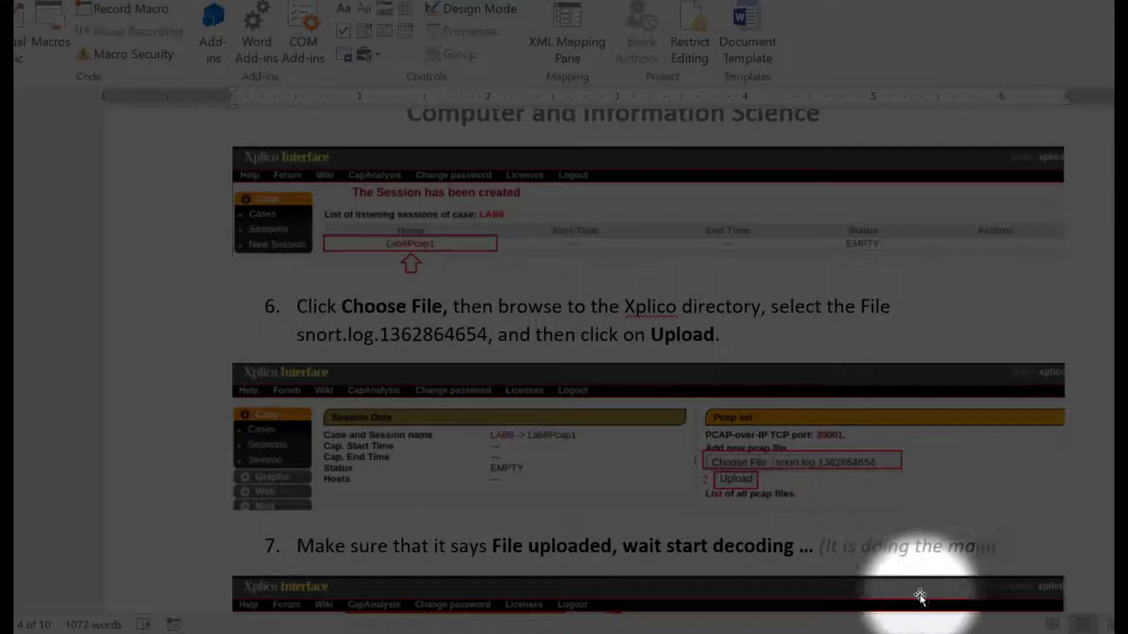
Switch back to the Security Onion virtual machine and show Xplico's list of cases.
mouse_move(855, 628)
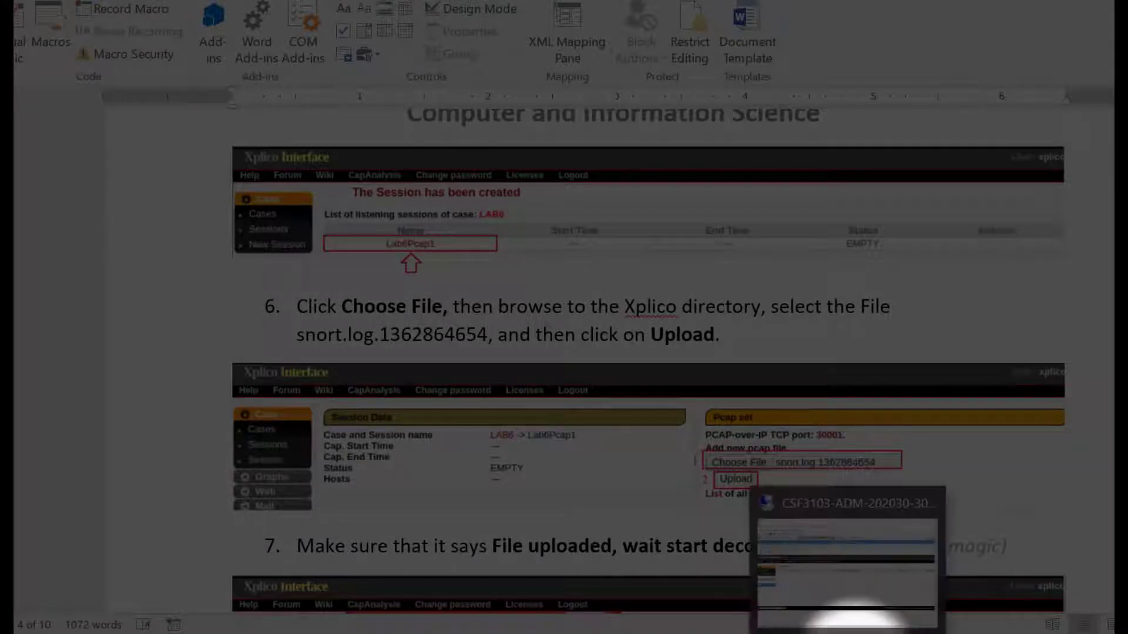
click(855, 622)
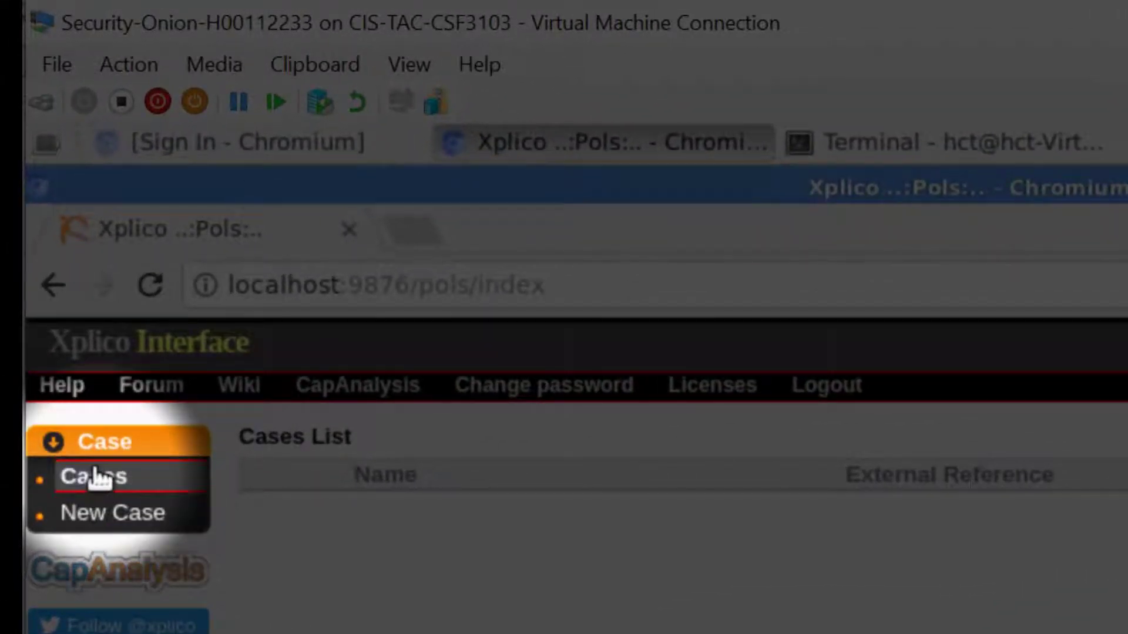
click(96, 476)
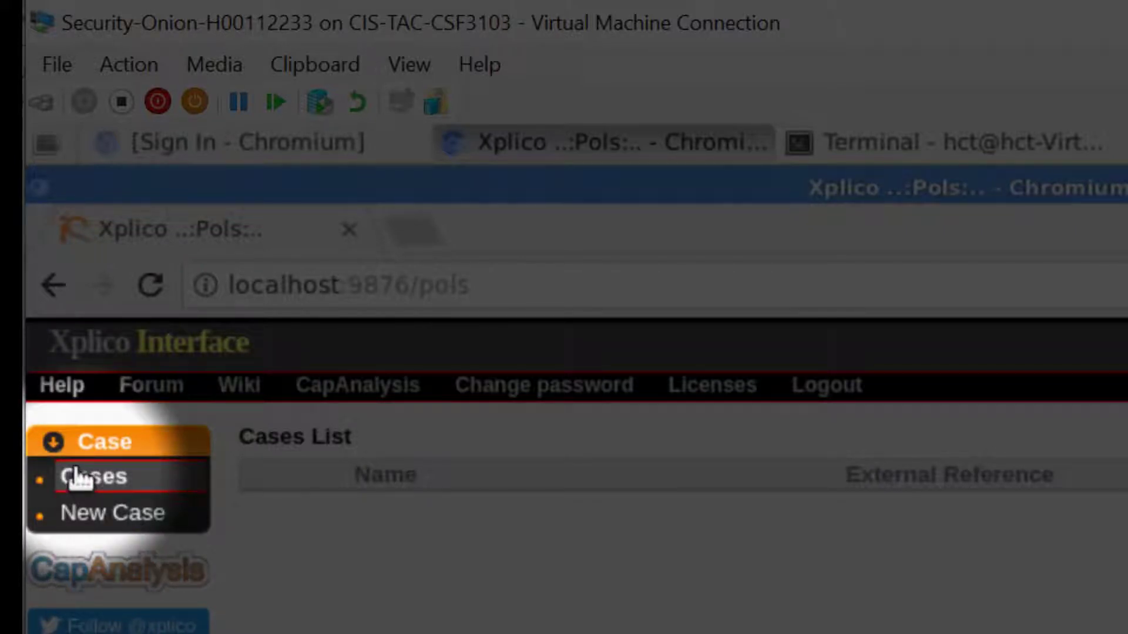
Create a new case for uploaded PCAP capture files, named Lab6 with the external reference HQ.
click(104, 517)
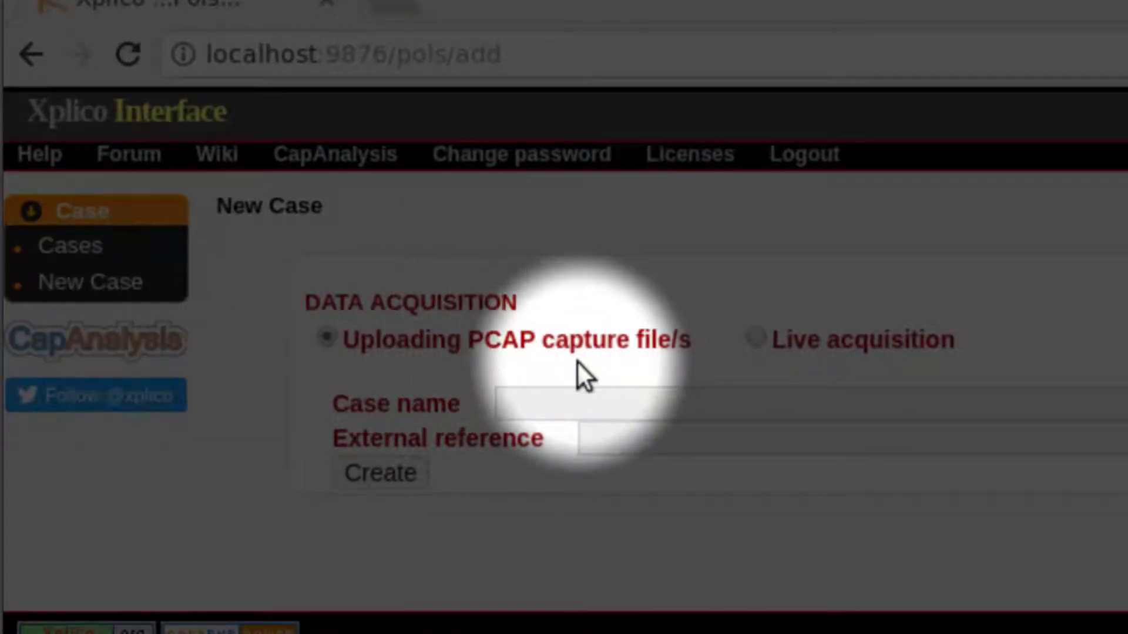
click(580, 407)
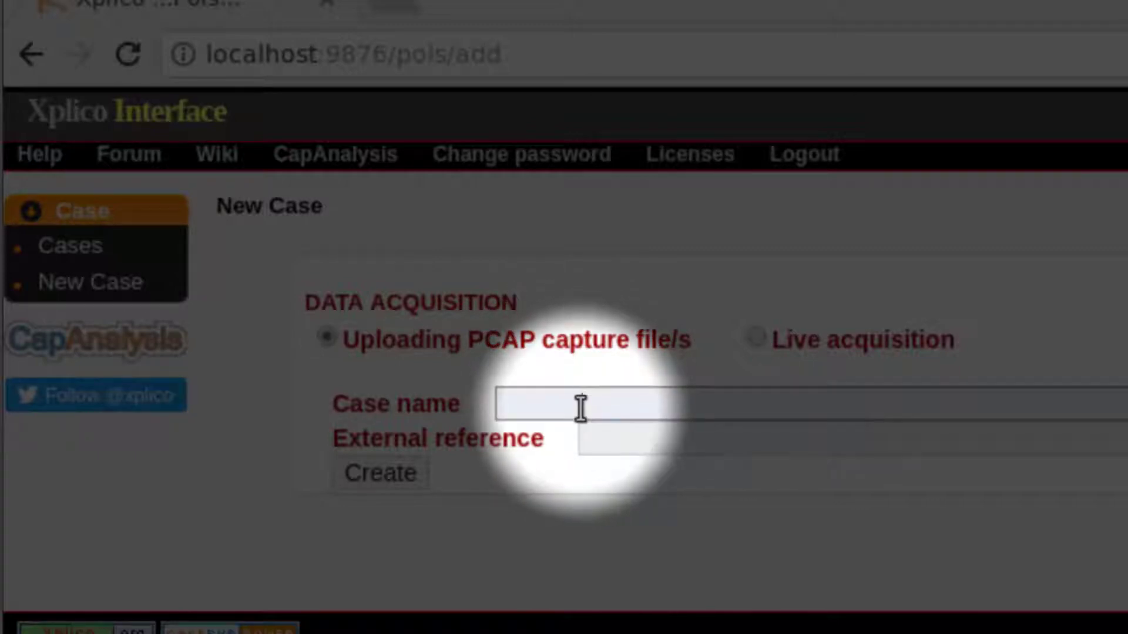
click(580, 408)
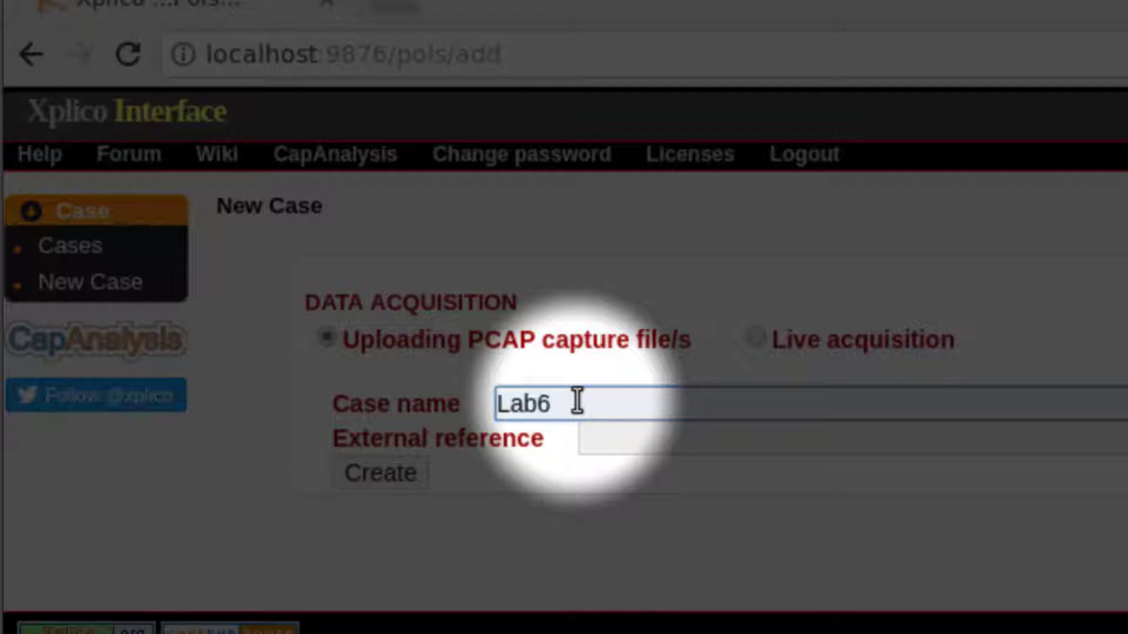
click(617, 439)
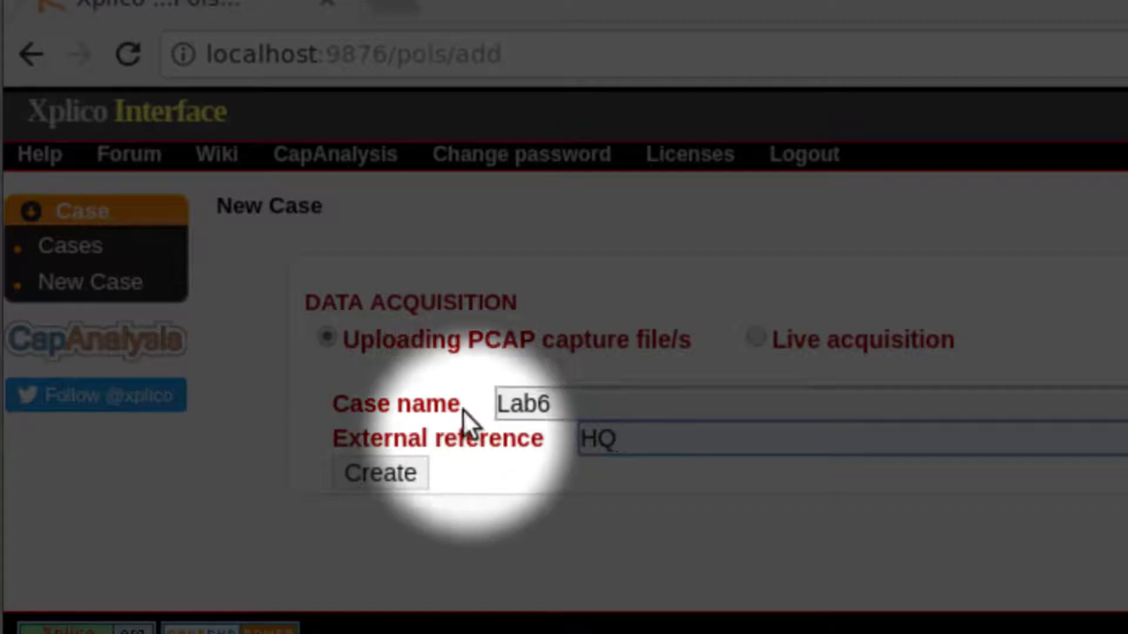
click(413, 475)
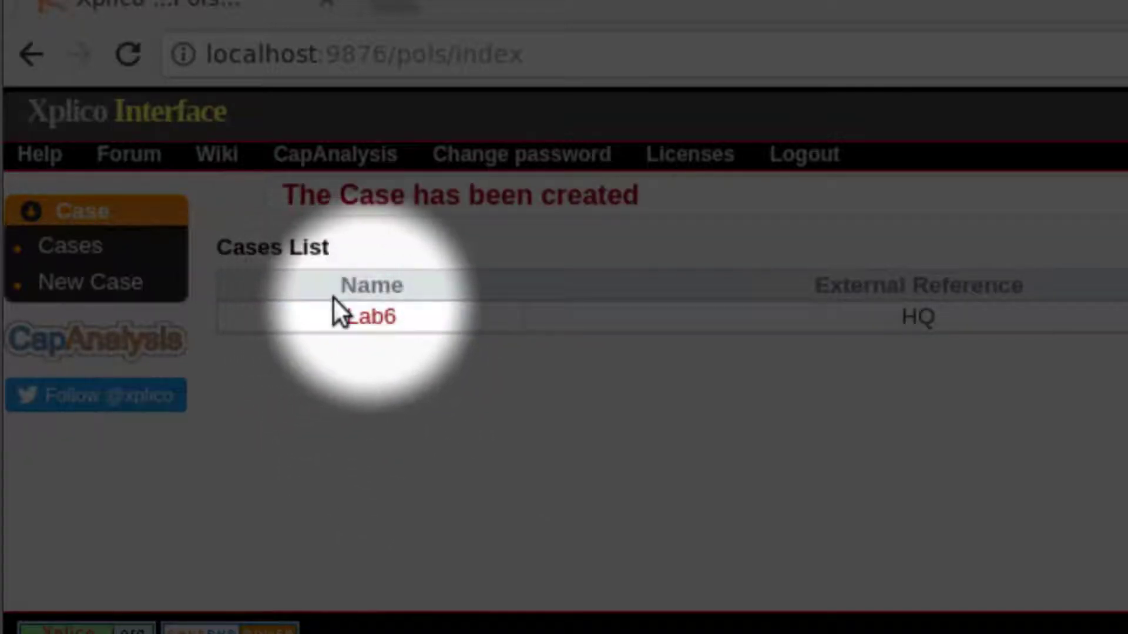
Open the Lab6 case and start a new listening session, entering Lab6-pcap1 as the session name.
click(370, 318)
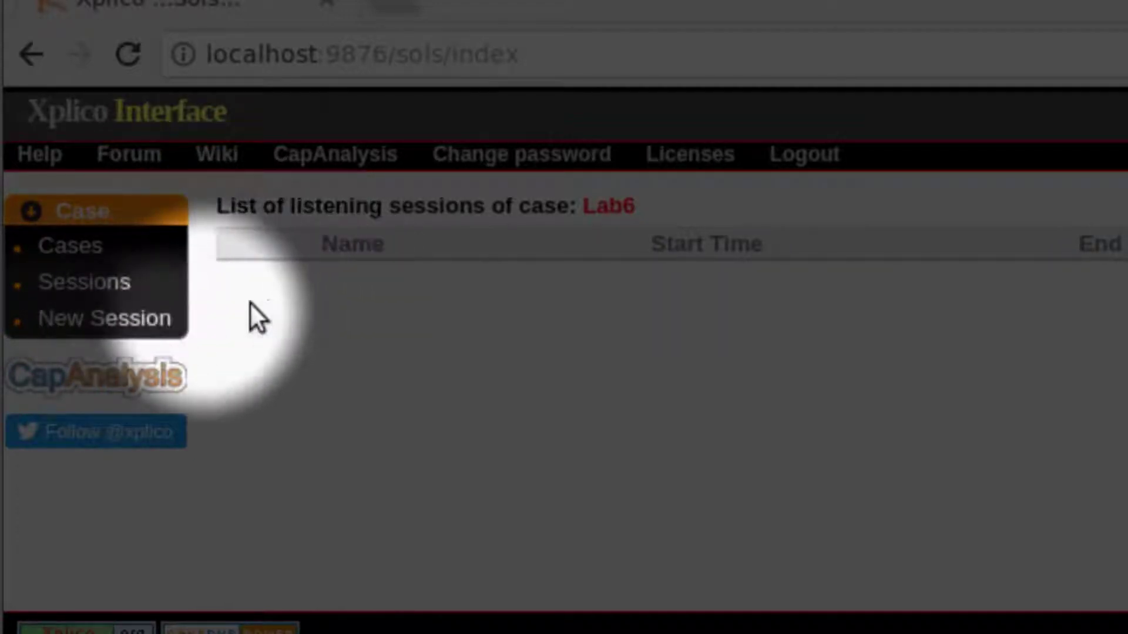
click(165, 321)
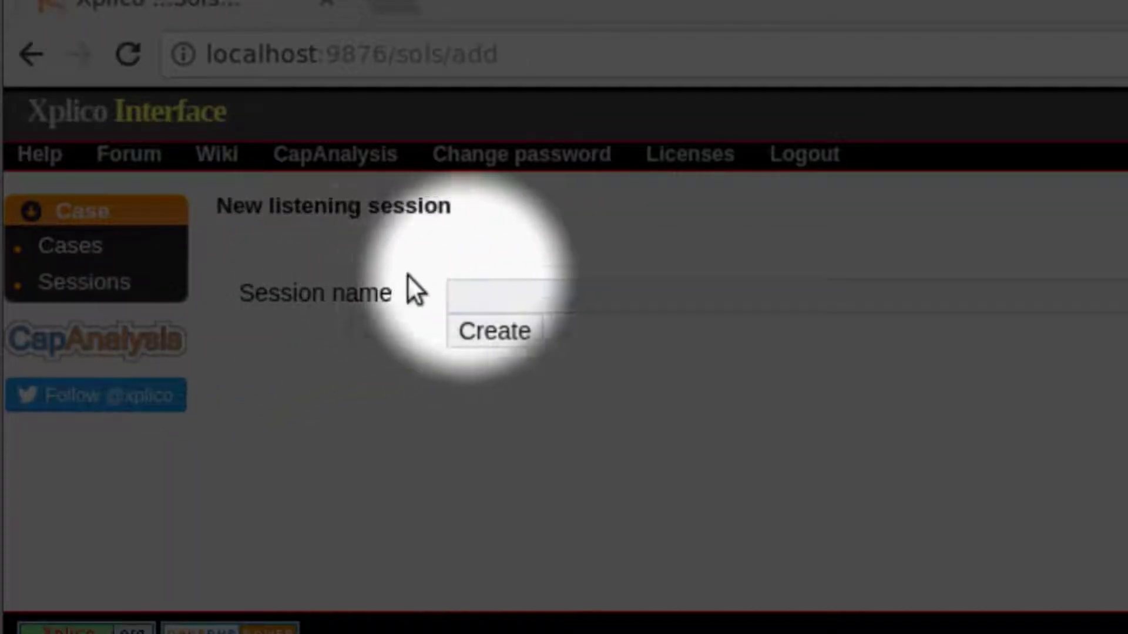
click(515, 300)
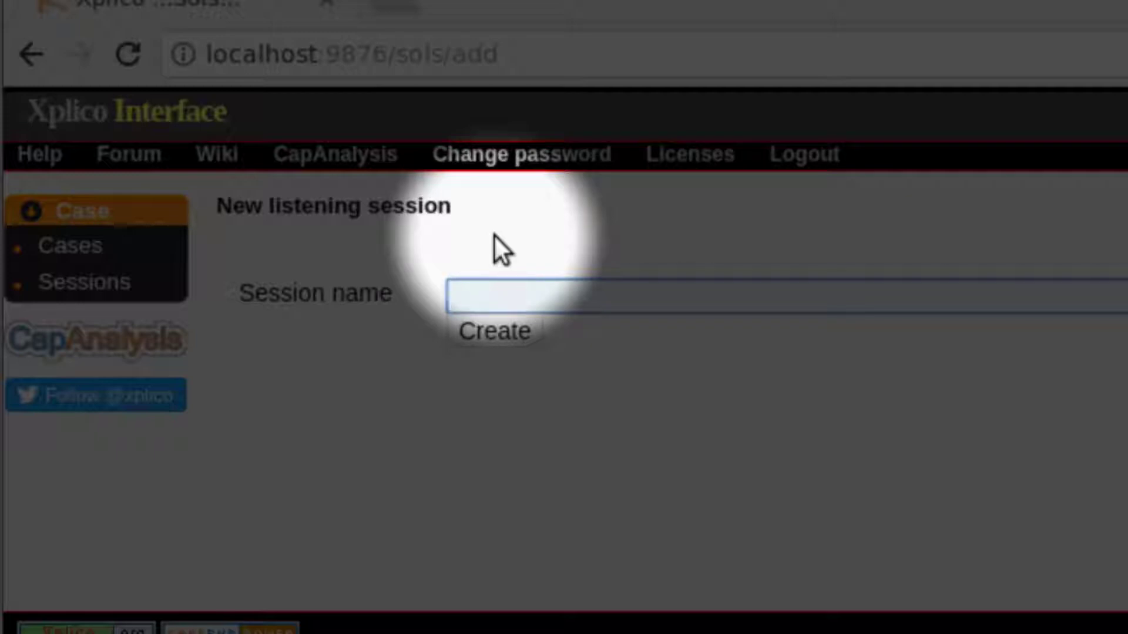
text(Lab)
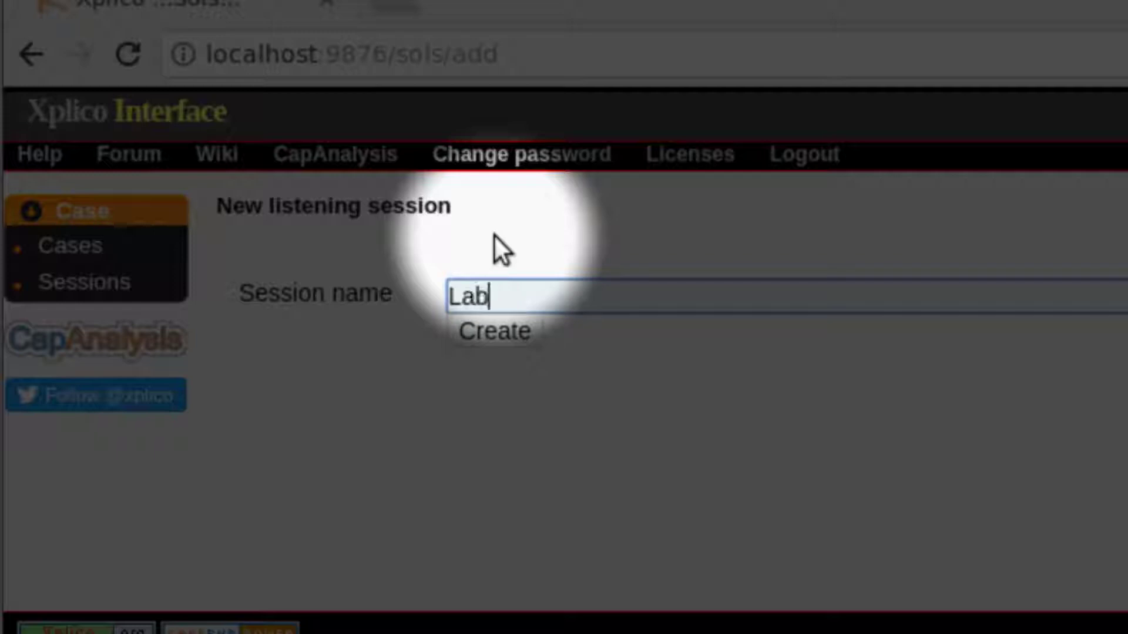
text(6-pca)
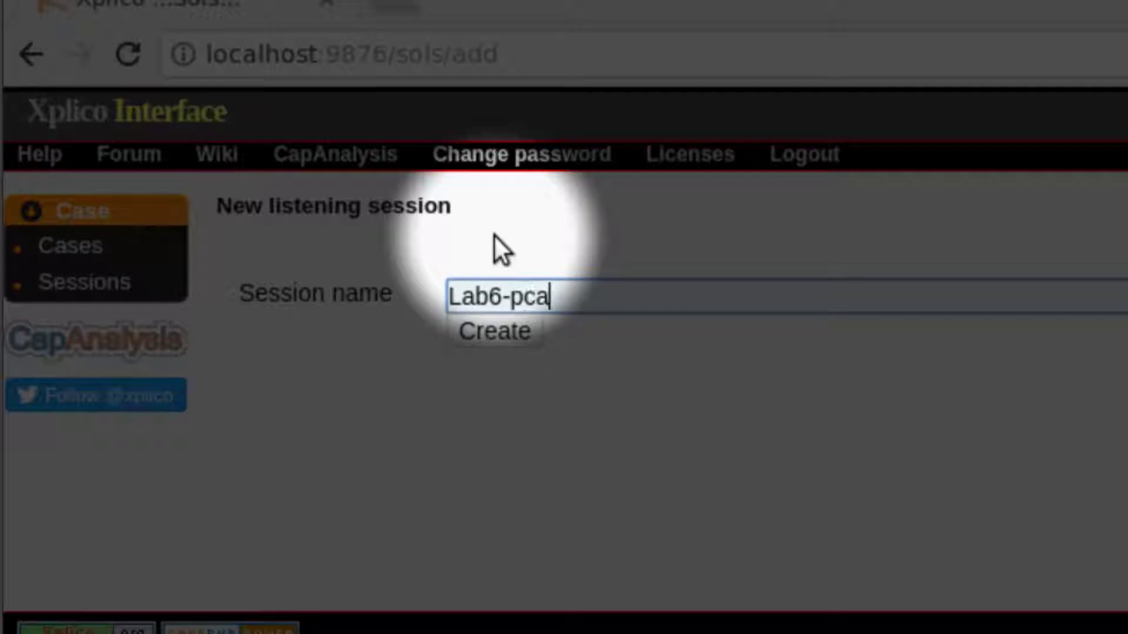
text(p1)
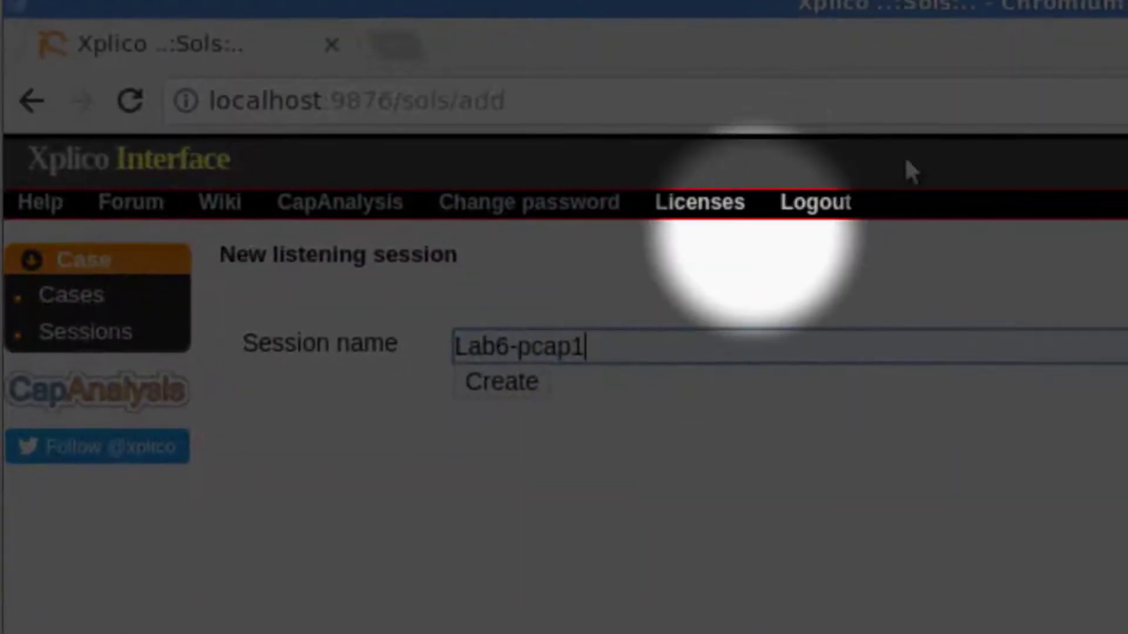
Correct the session name to Lab6Pcap1 and create the session.
key(Left)
key(Left)
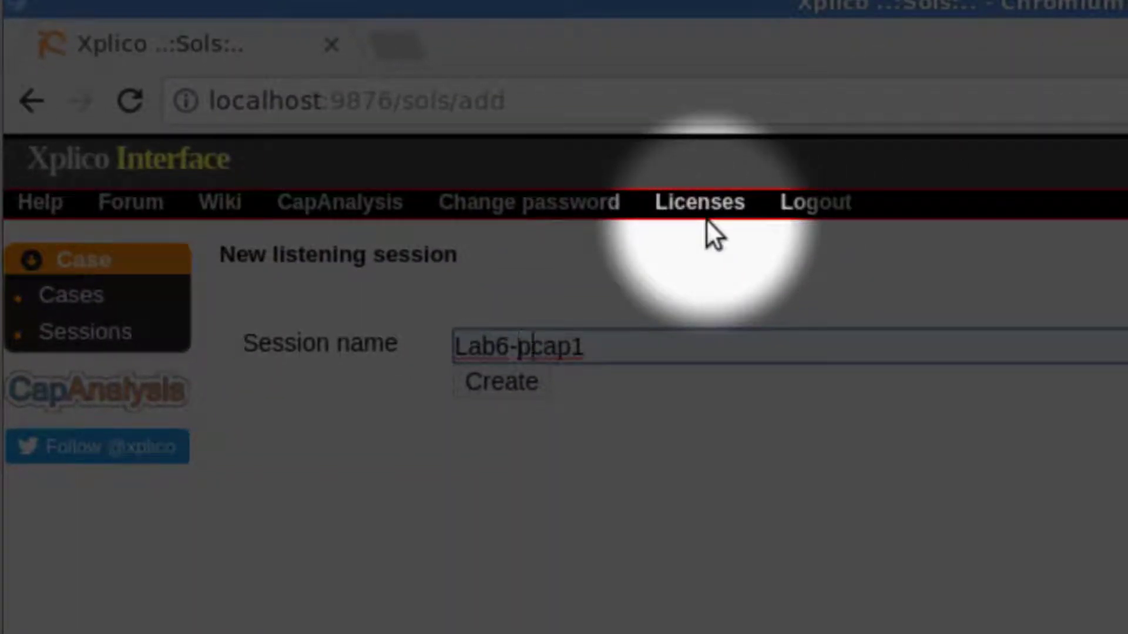
key(Delete)
key(BackSpace)
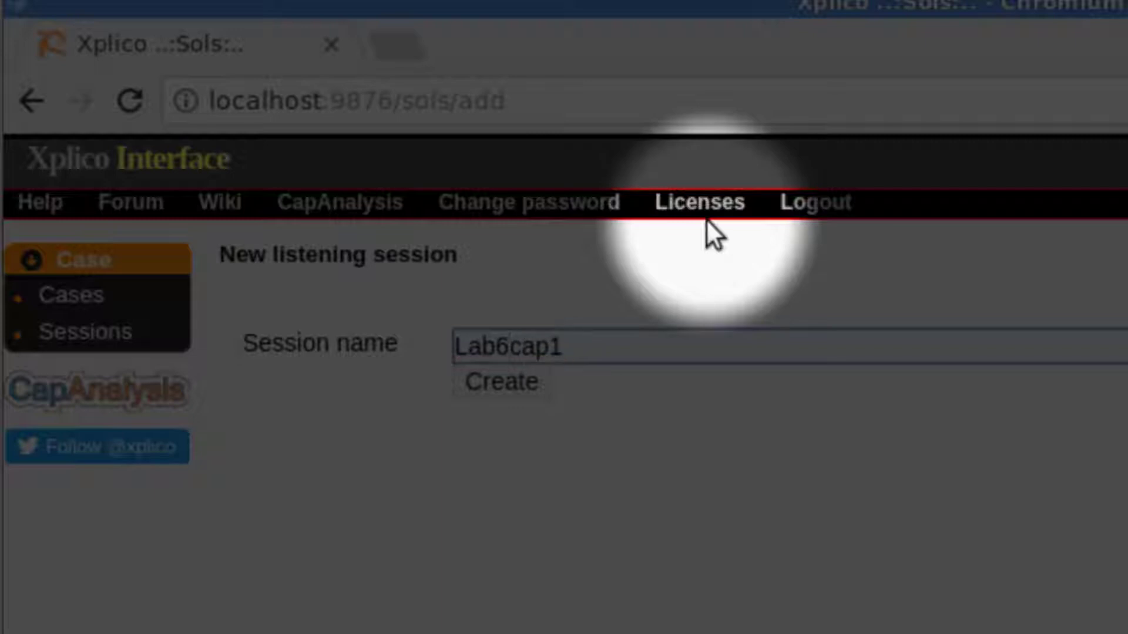
text(P)
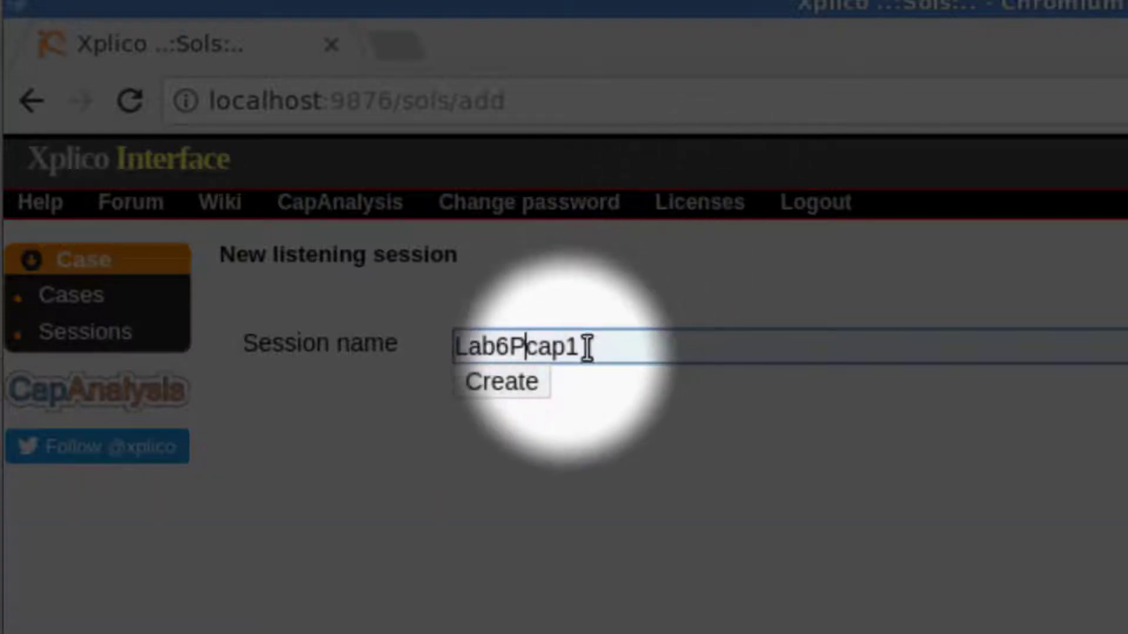
click(517, 389)
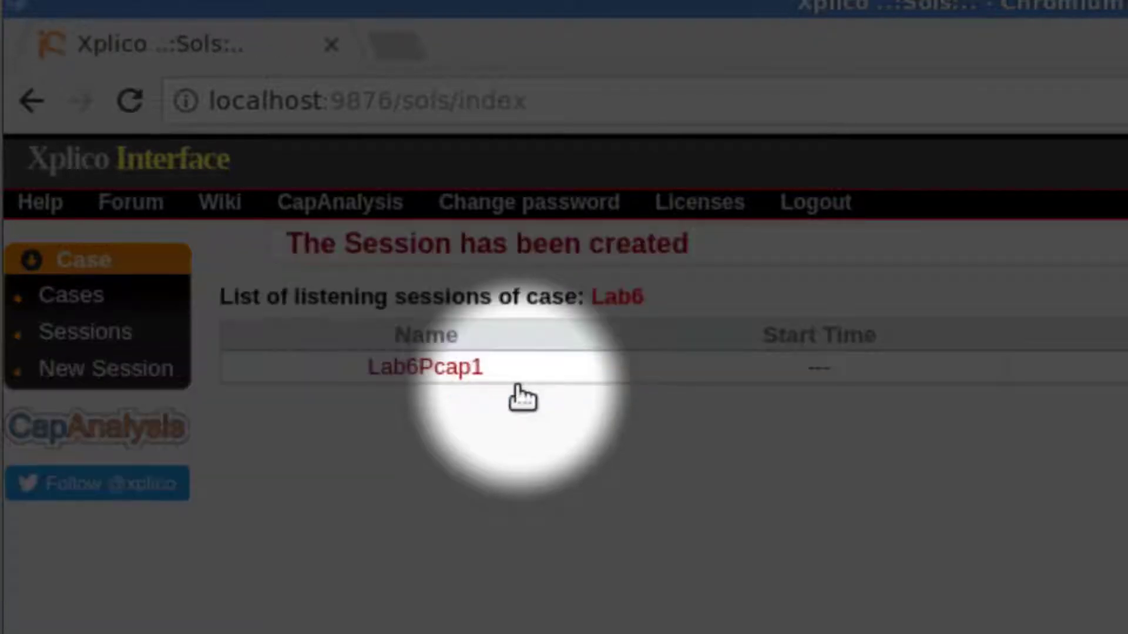
Open the Lab6Pcap1 session and upload the snort.log.1362864654 capture from the Xplico folder in the home directory.
click(449, 370)
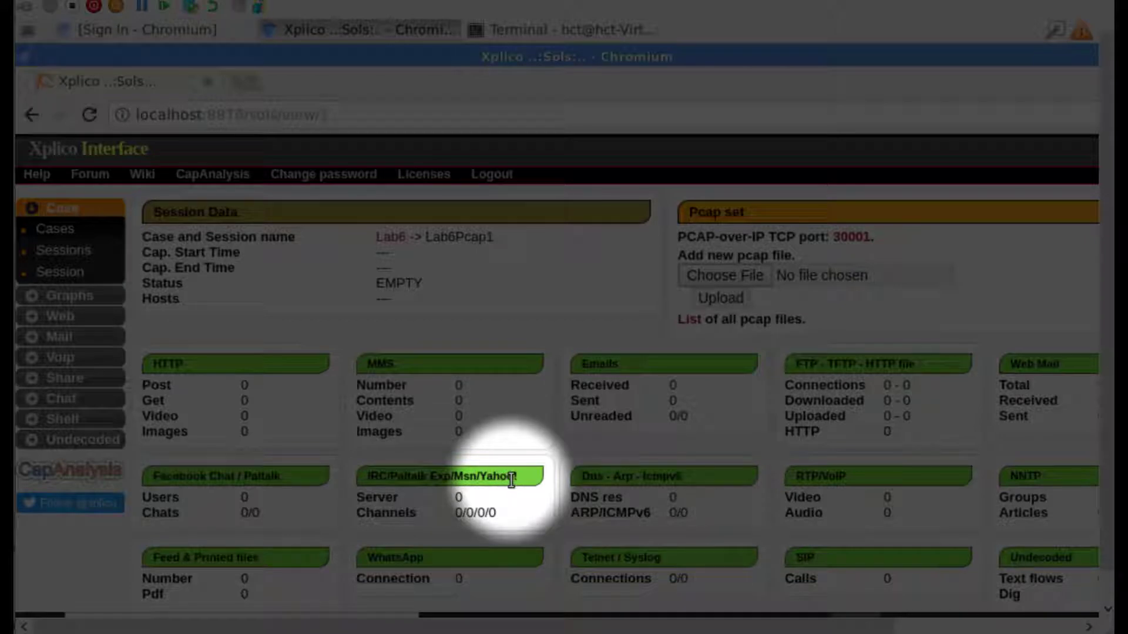
click(716, 280)
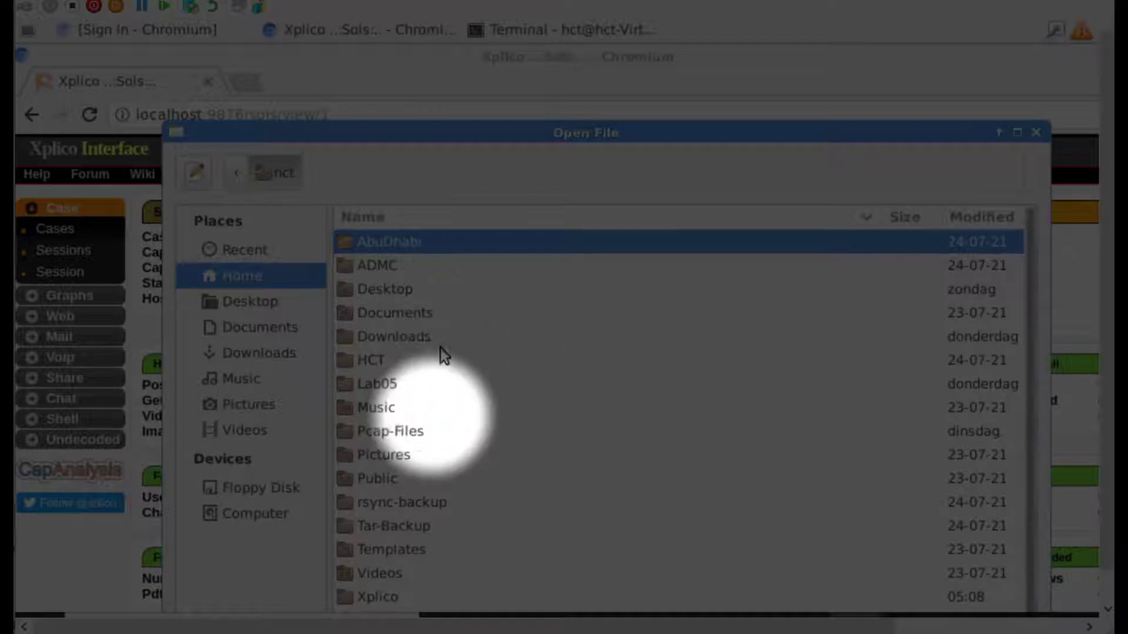
double_click(389, 598)
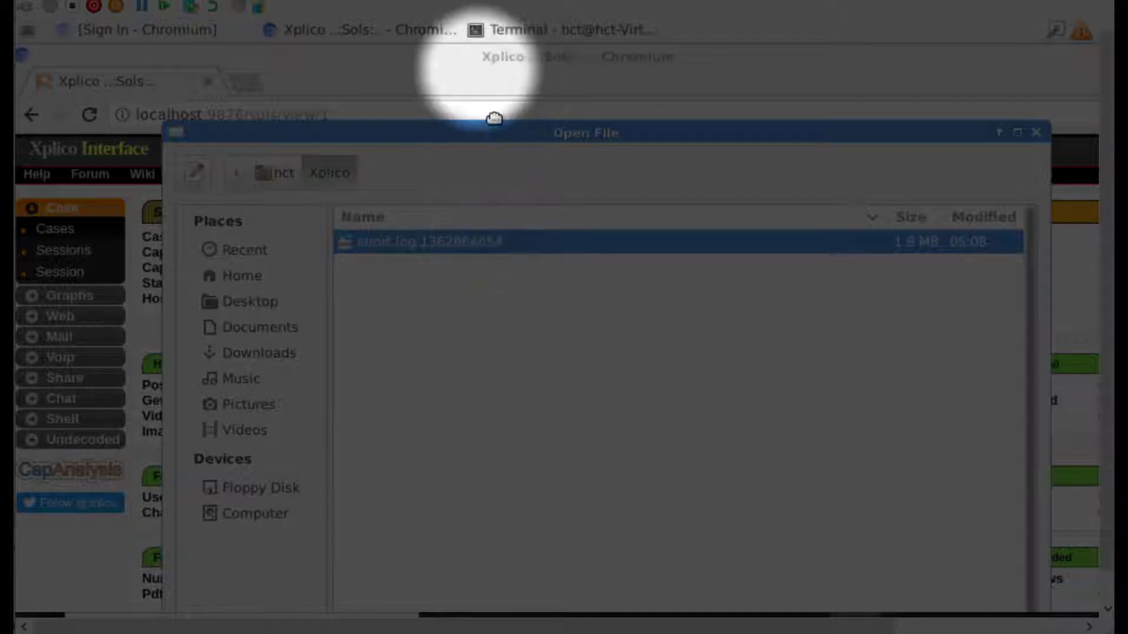
drag(497, 124, 458, 22)
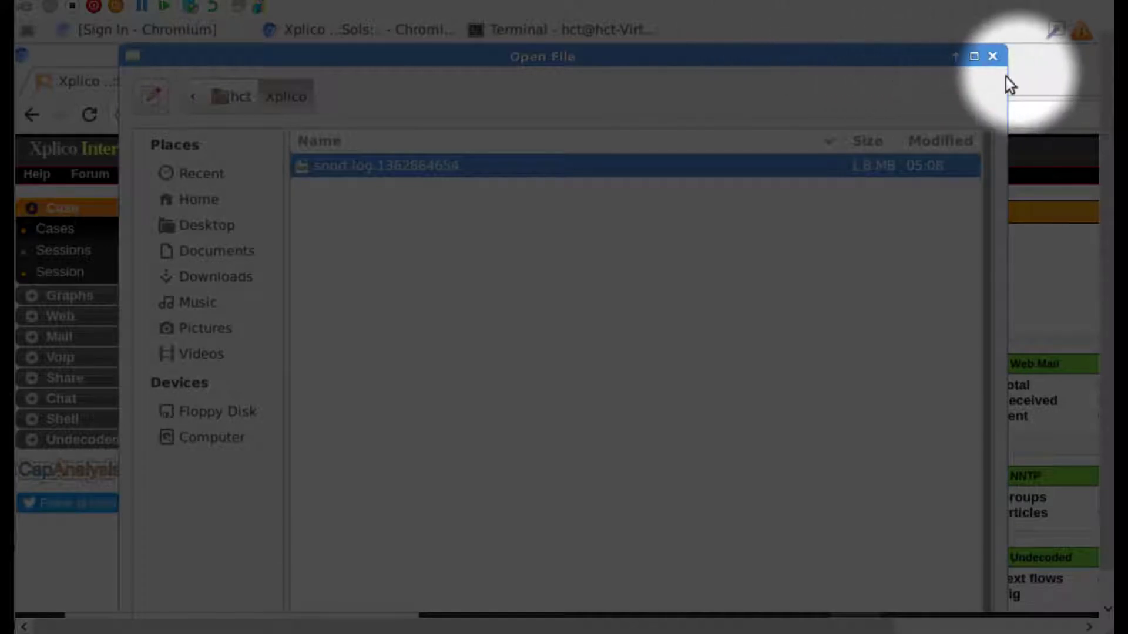
click(975, 57)
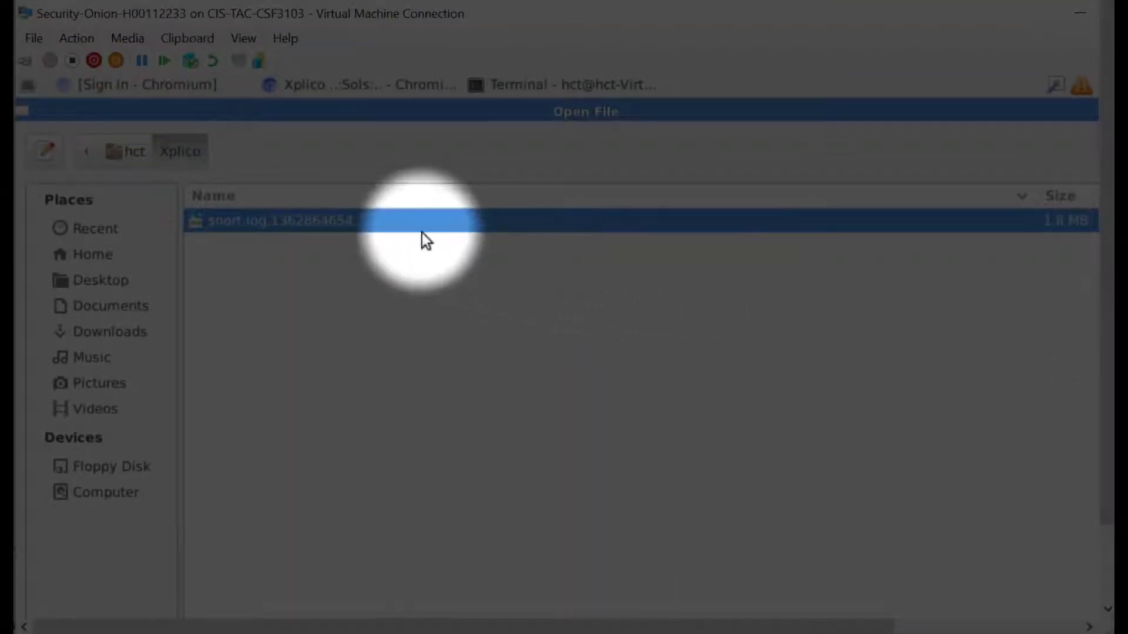
double_click(418, 228)
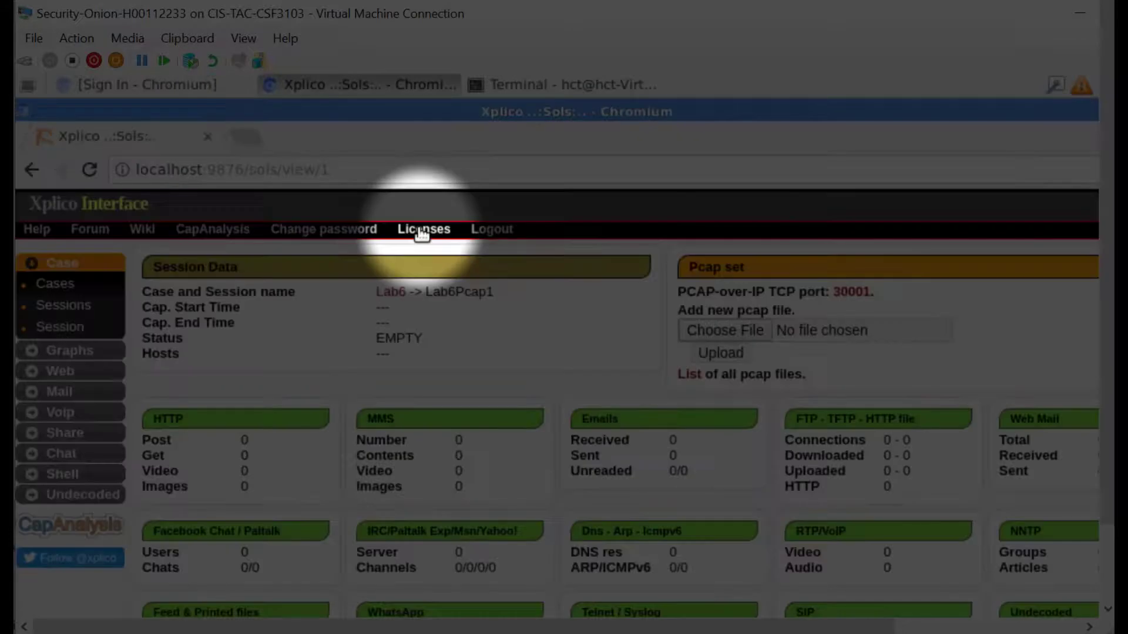
click(760, 337)
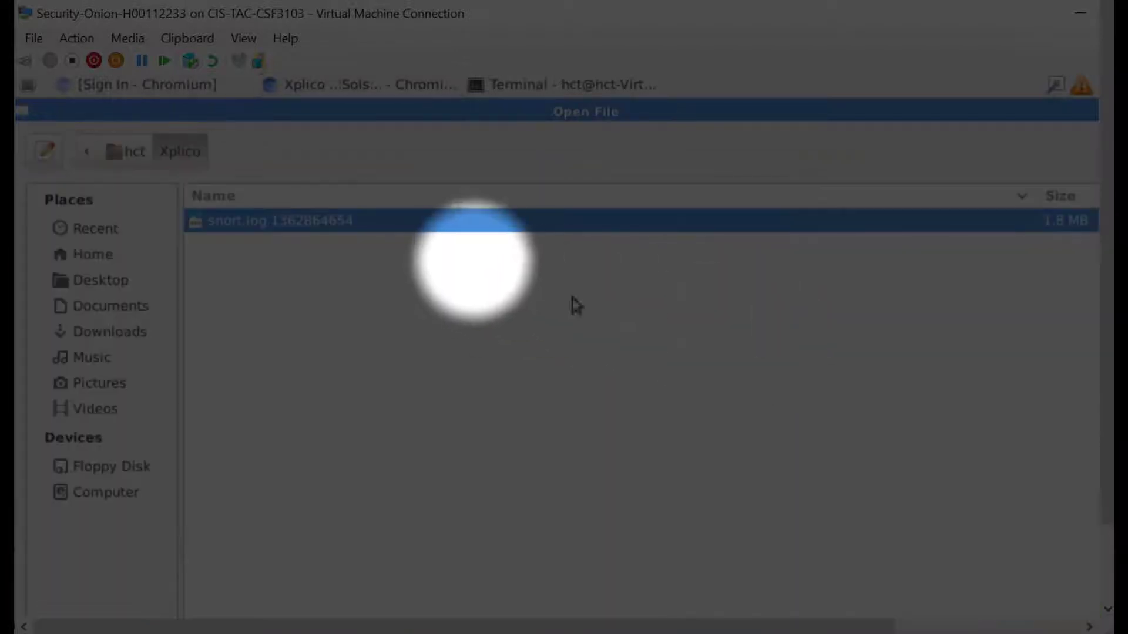
double_click(421, 231)
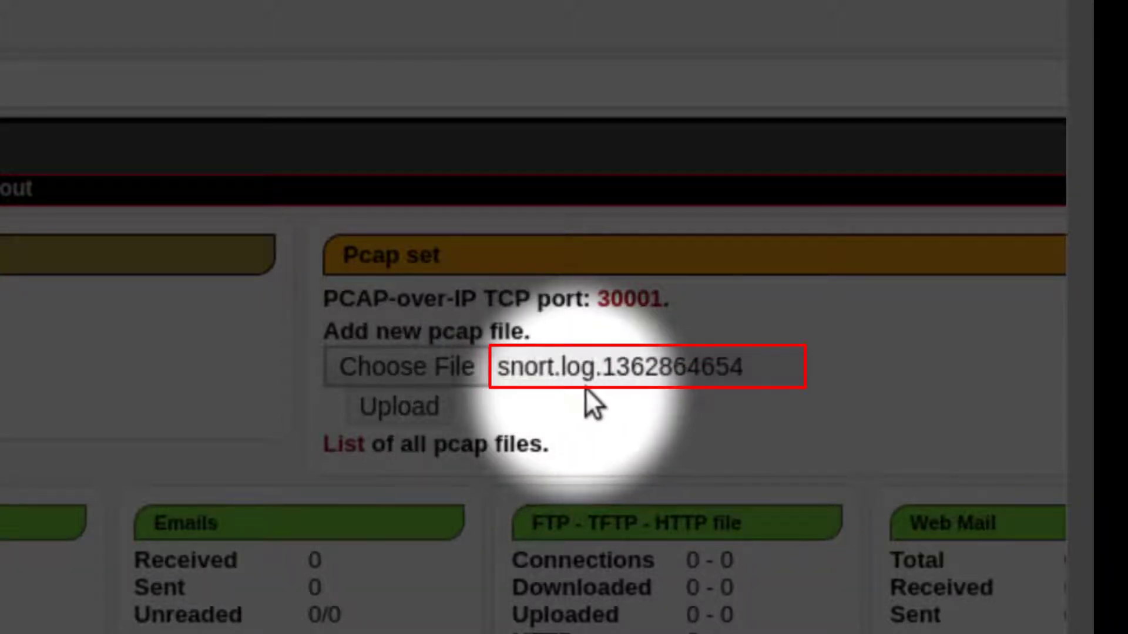
click(438, 409)
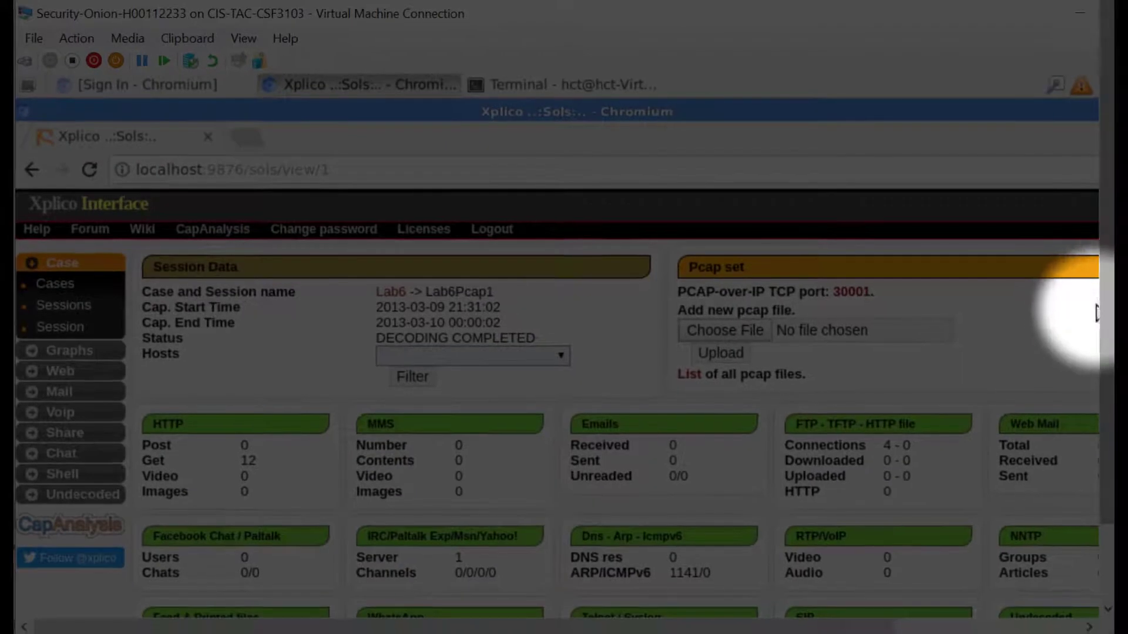
Refresh the session page and review the decoding status and the per-protocol summaries of the capture.
scroll(1104, 329, down, 2)
scroll(1108, 352, down, 3)
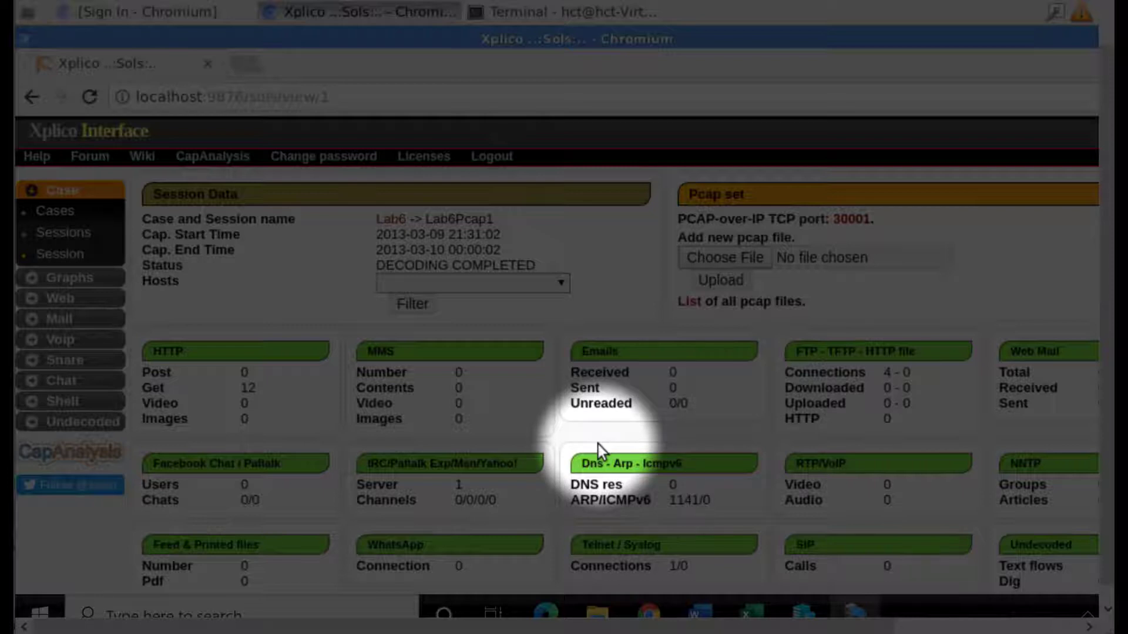
key(F5)
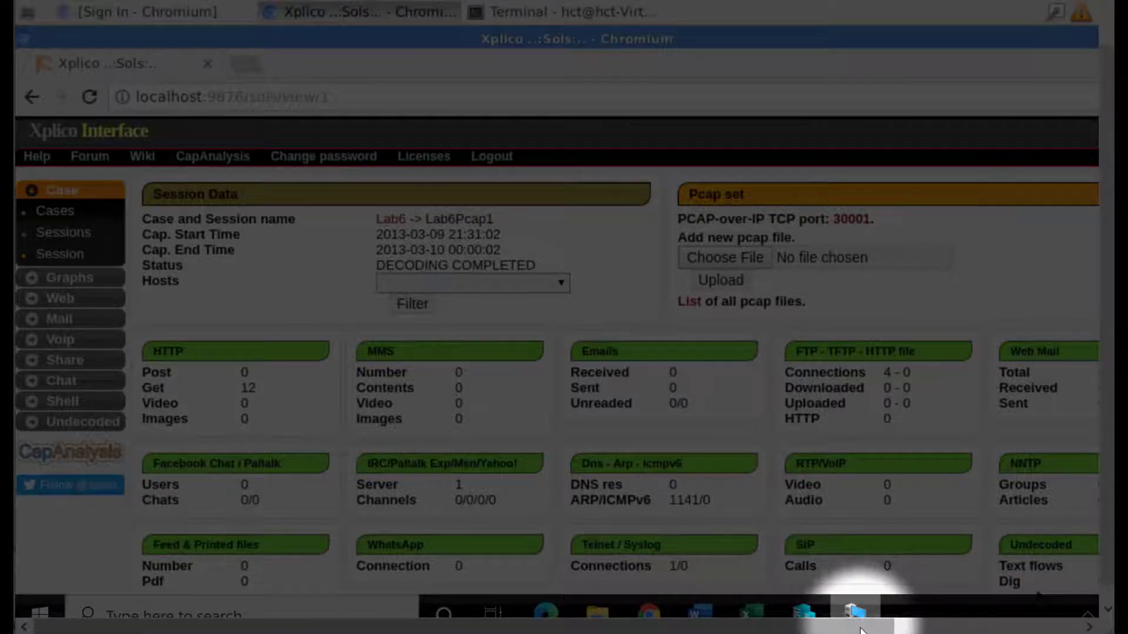
mouse_move(858, 611)
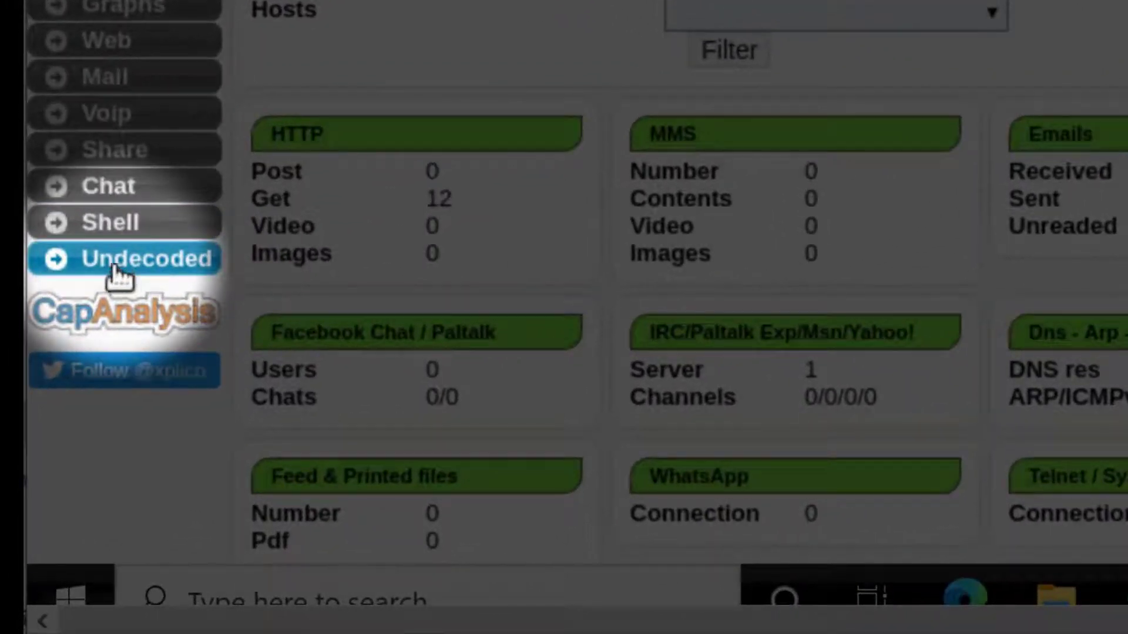
List the undecoded TCP-UDP flows, read through the content of one flow, and return to the list.
click(114, 268)
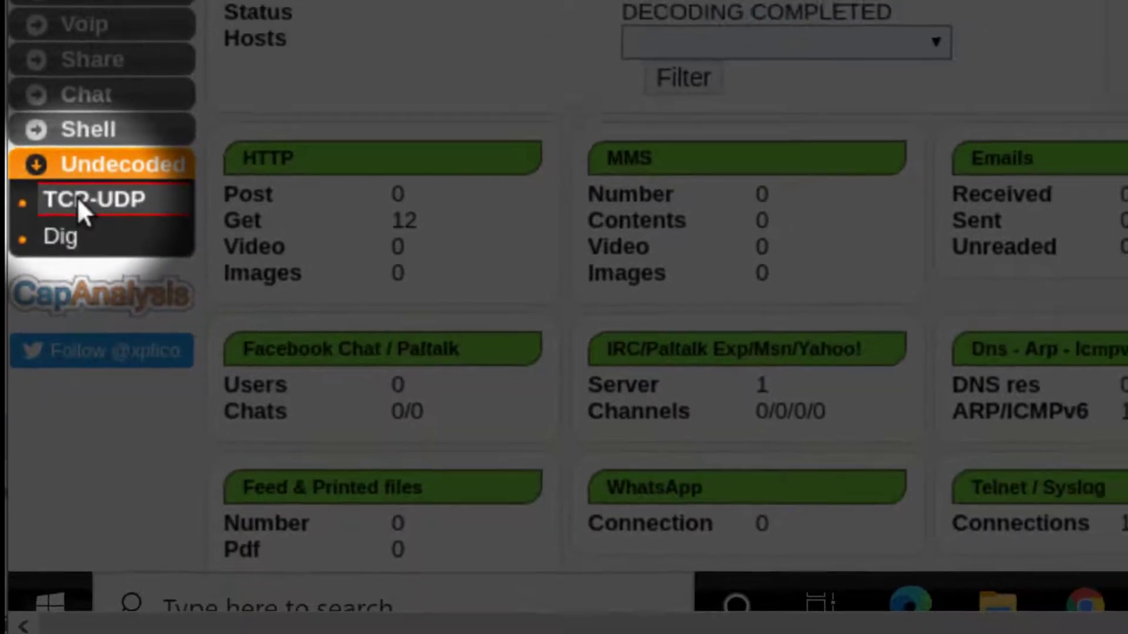
click(99, 174)
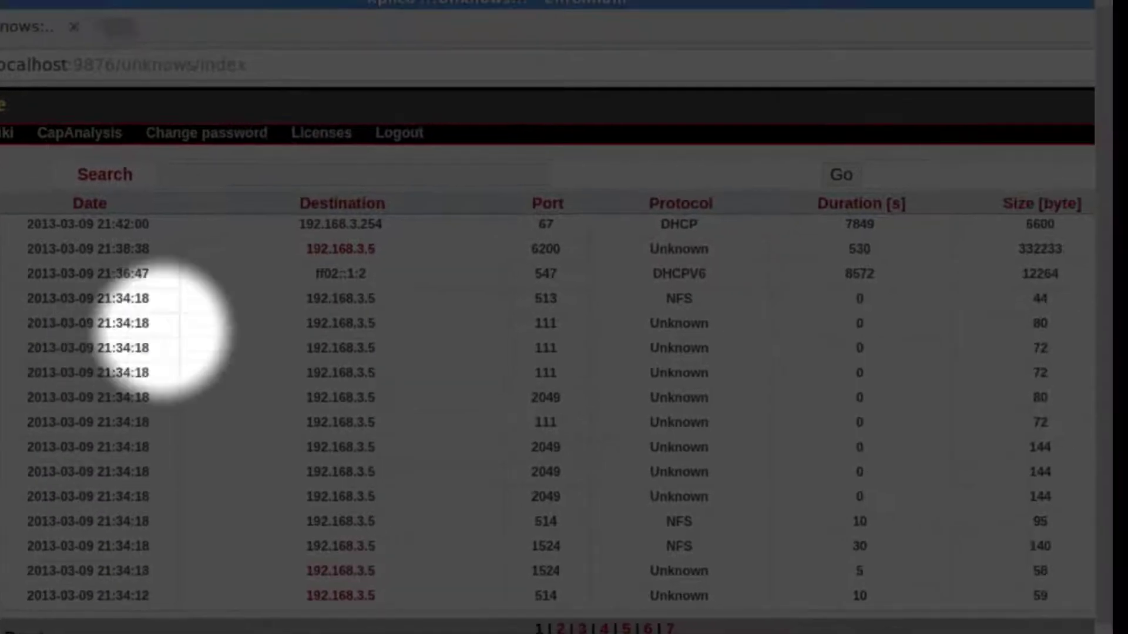
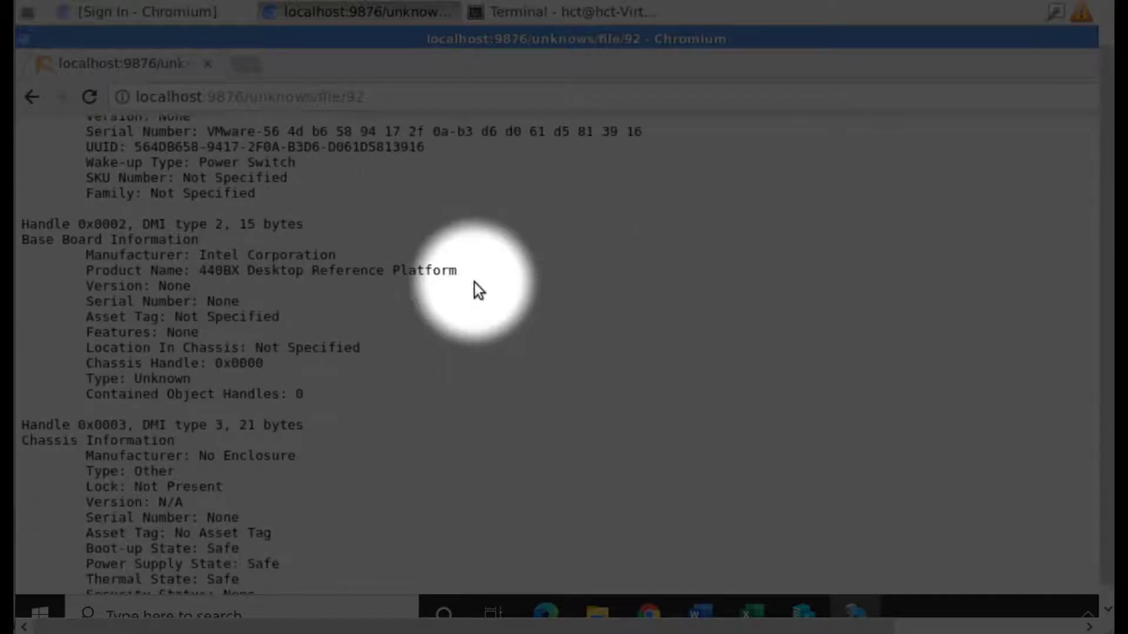
scroll(474, 283, down, 9)
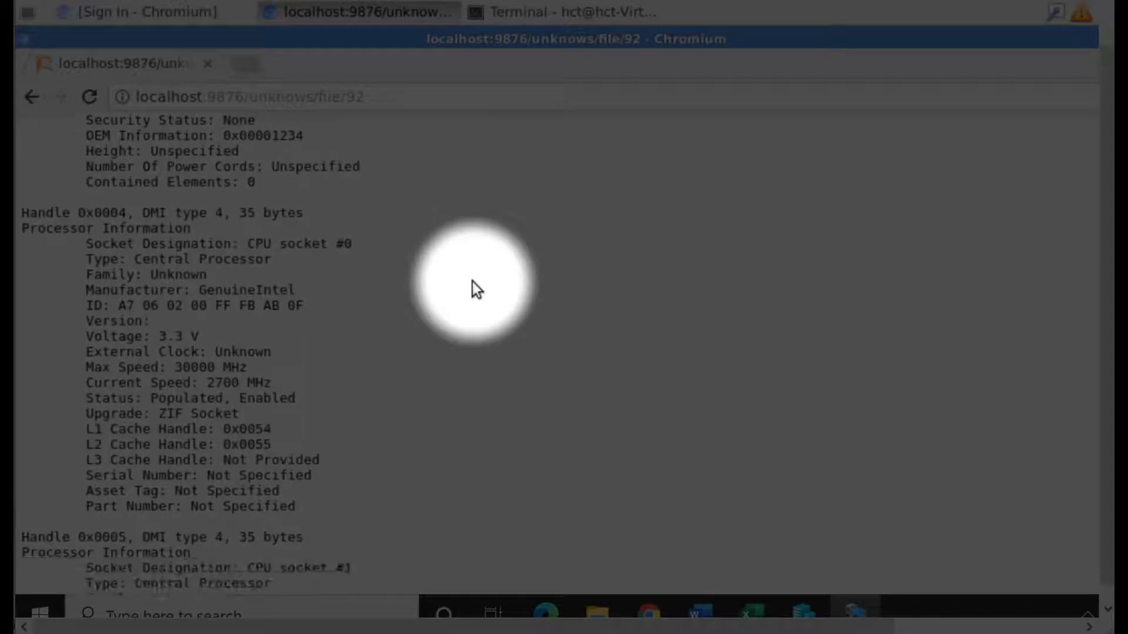
scroll(476, 285, down, 8)
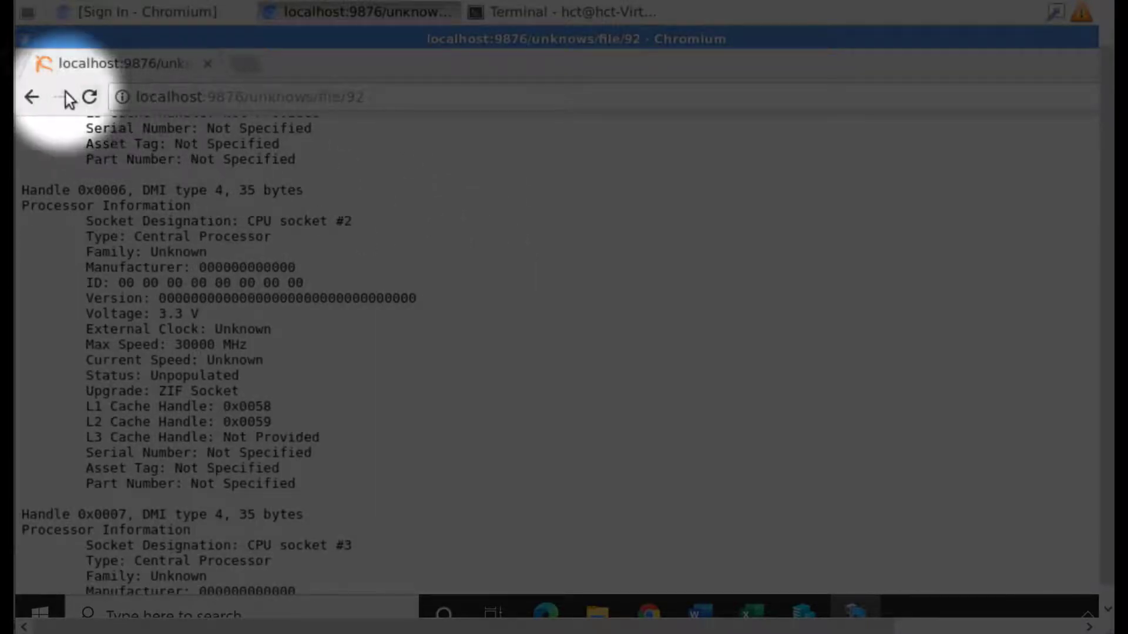
click(35, 98)
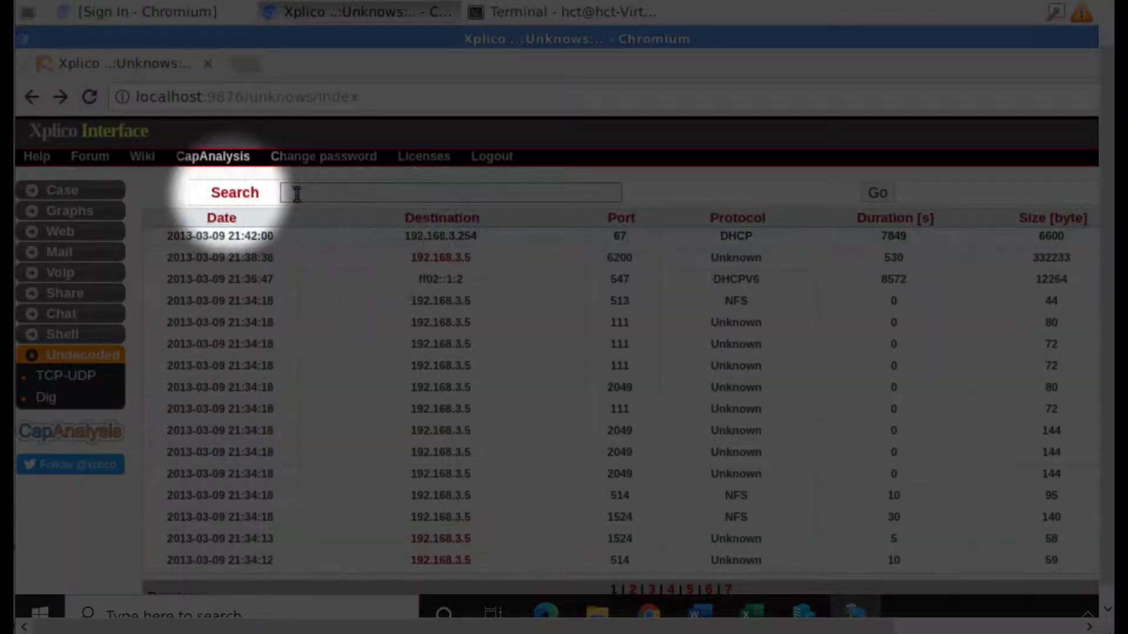
Check the session's DNS messages and its ARP entries among the graph results.
click(85, 196)
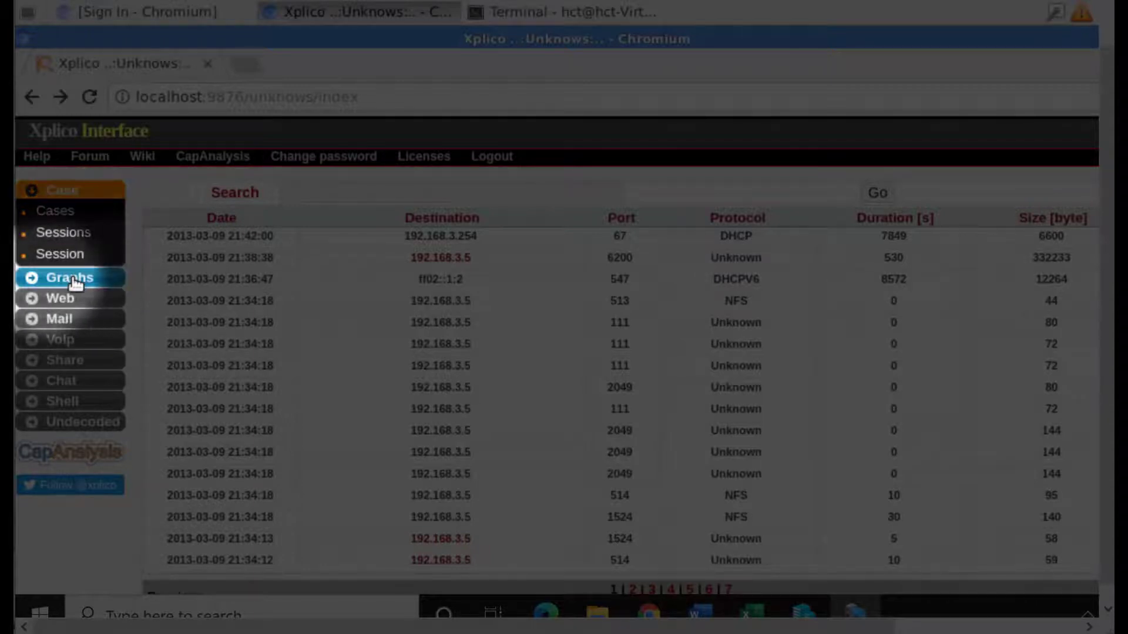
click(37, 279)
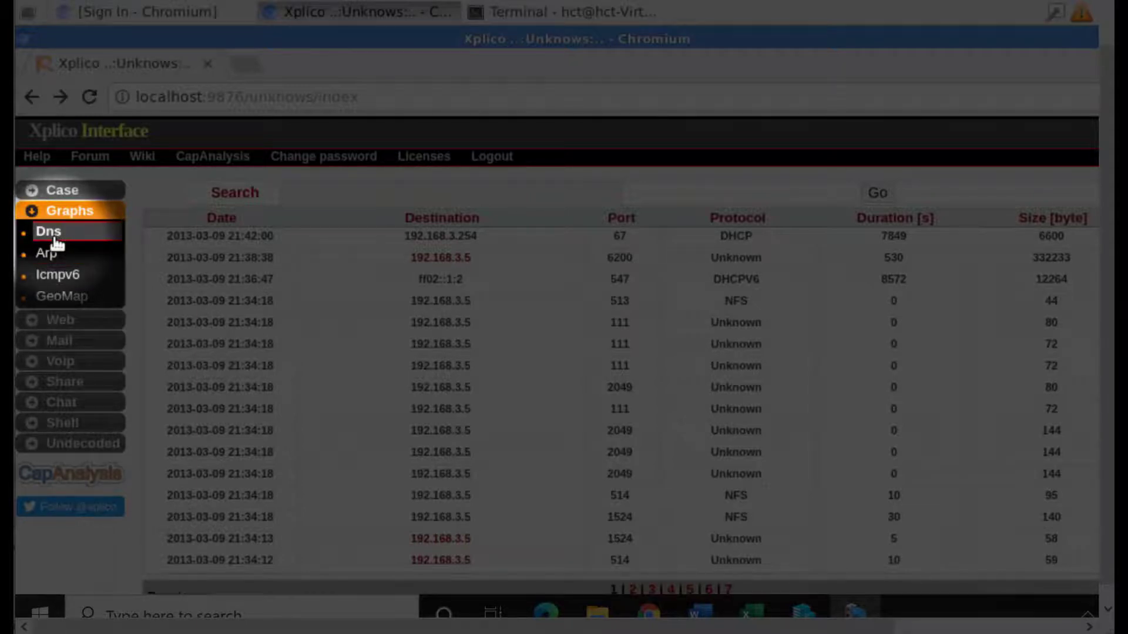
click(57, 242)
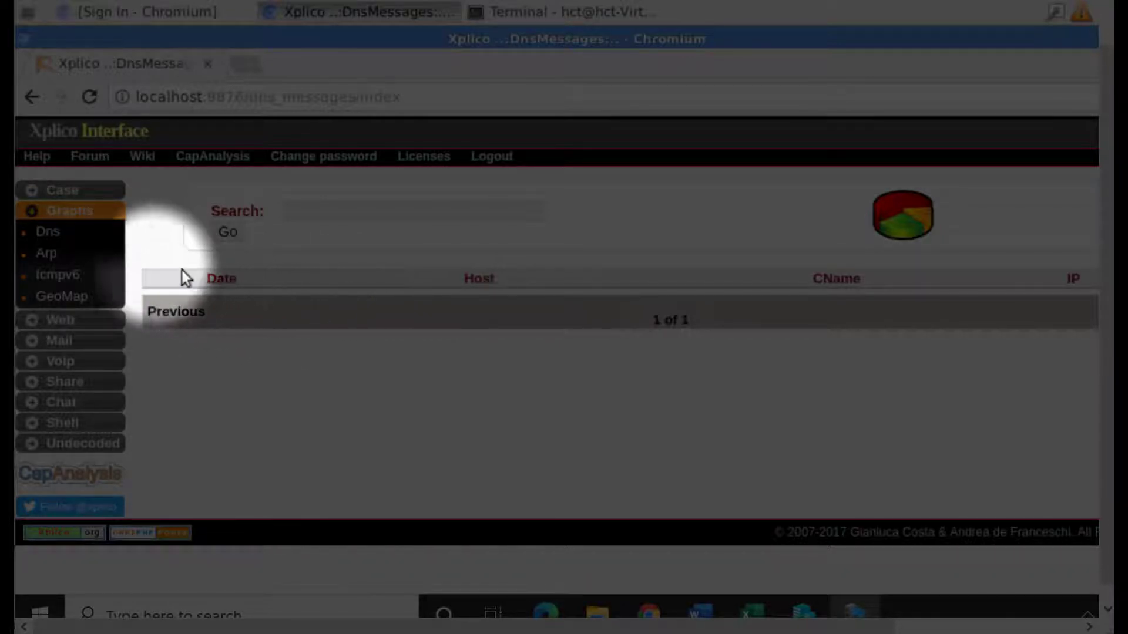
click(53, 259)
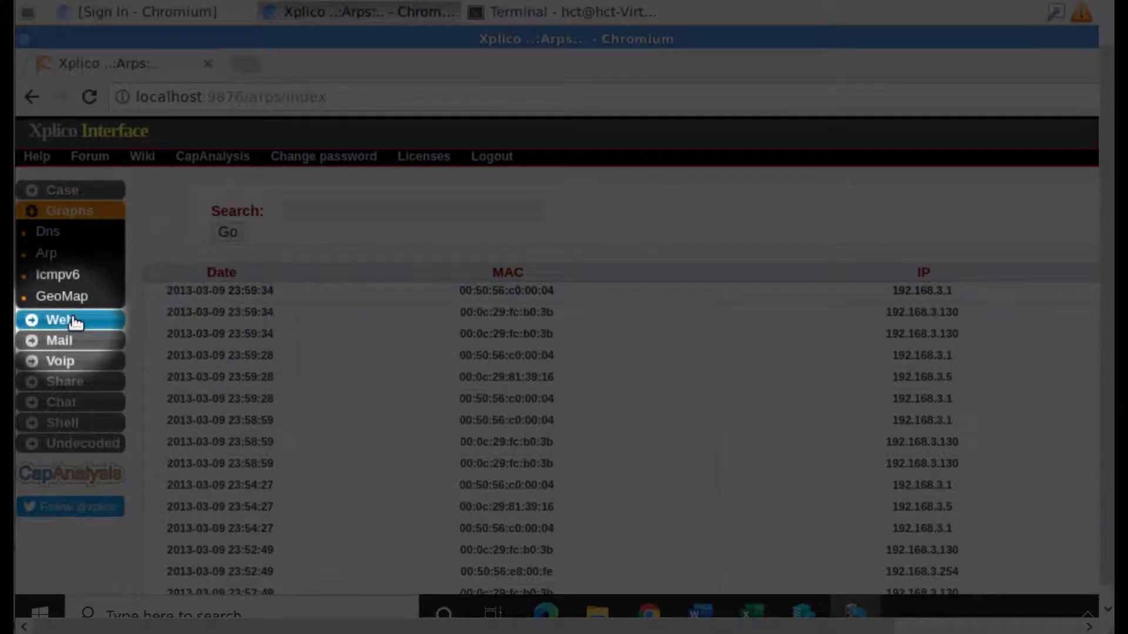
Check the session for captured web images and e-mails.
click(63, 321)
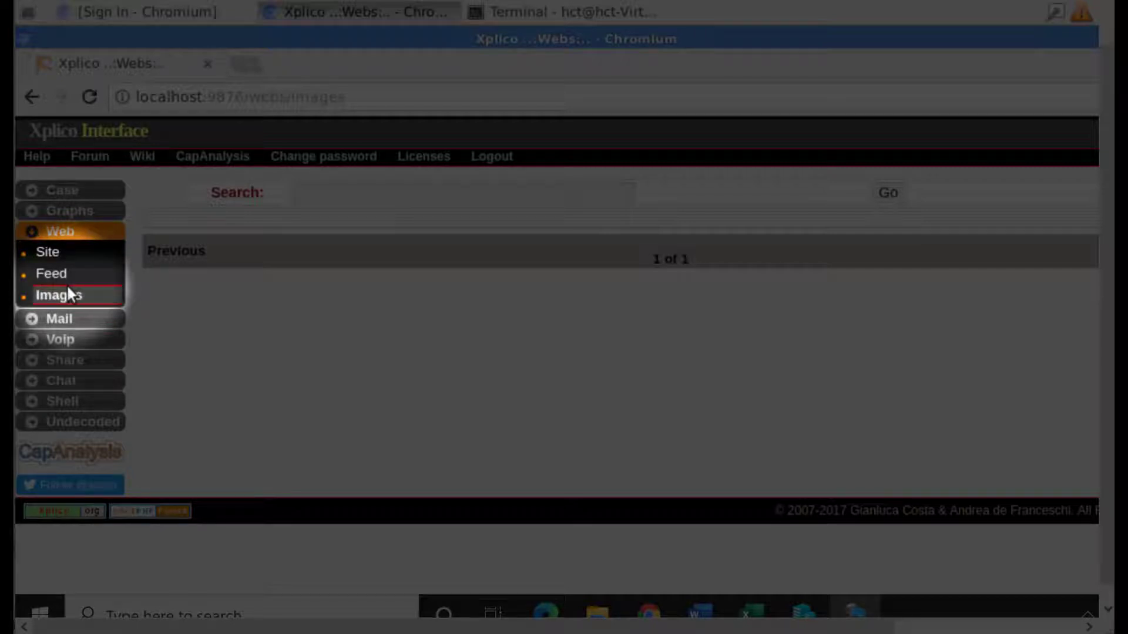
click(72, 319)
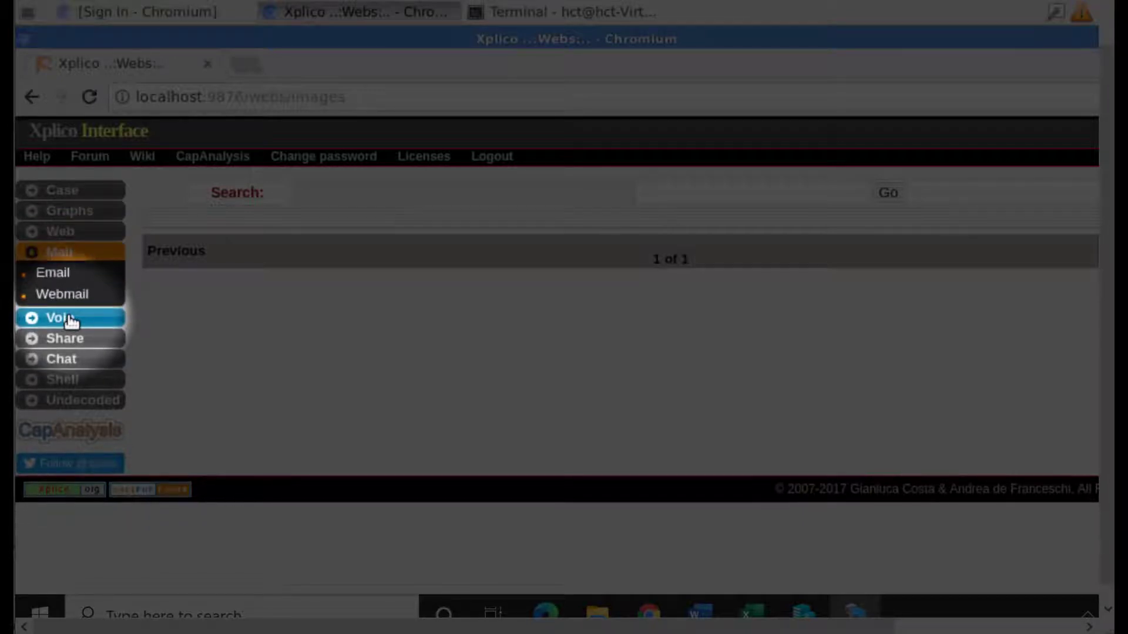
click(54, 273)
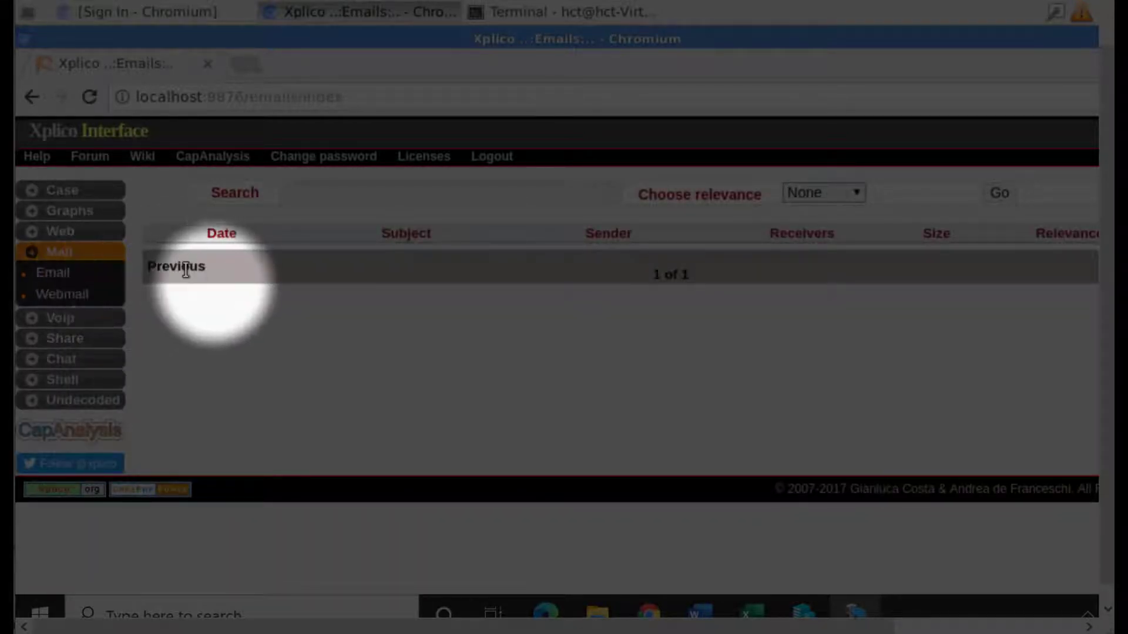
Check the session's SIP calls and FTP transfers, and look through the available chat categories.
click(73, 319)
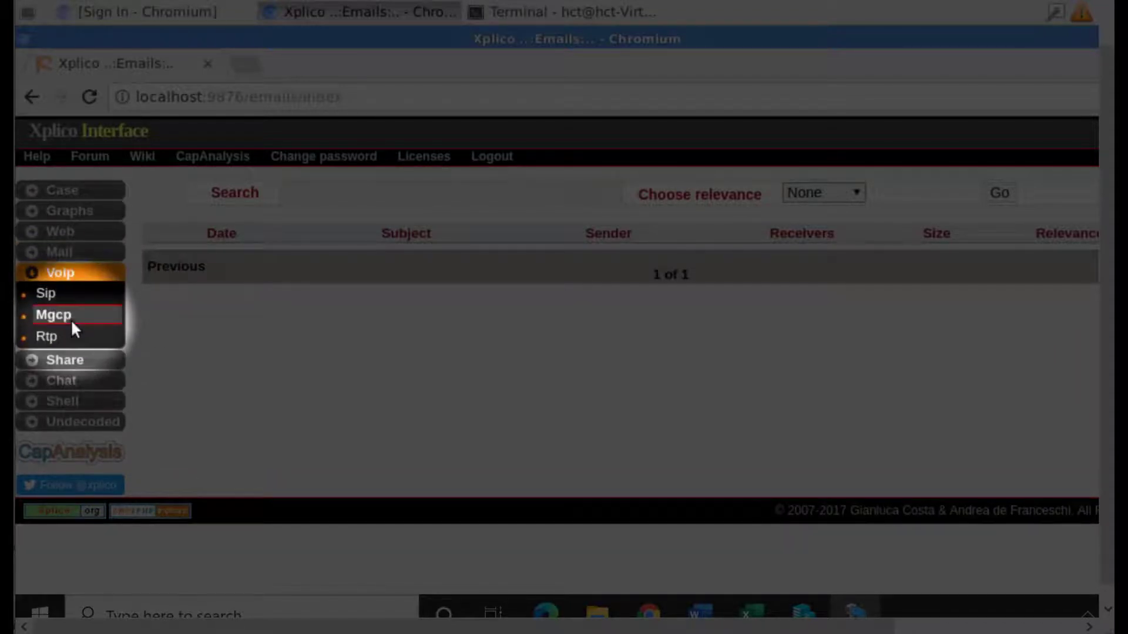
click(47, 294)
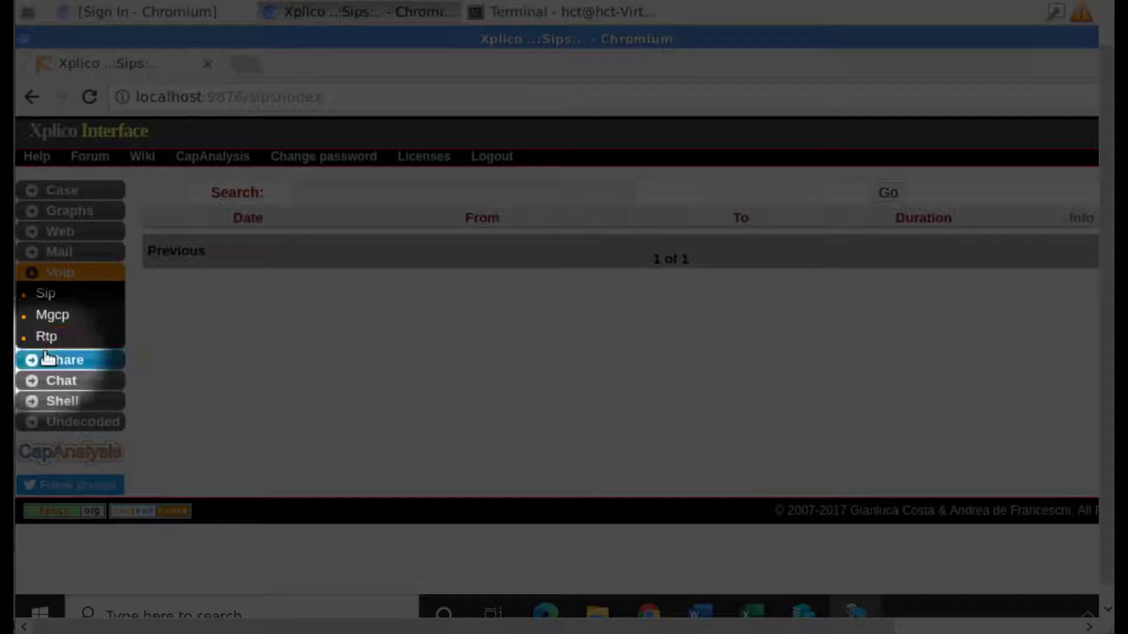
click(47, 360)
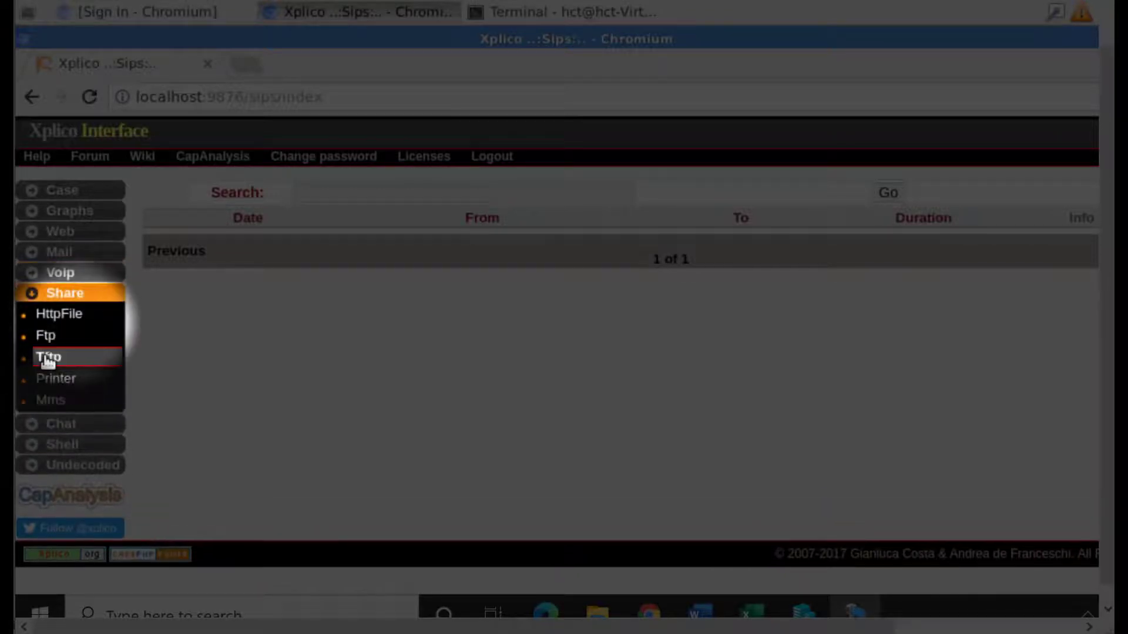
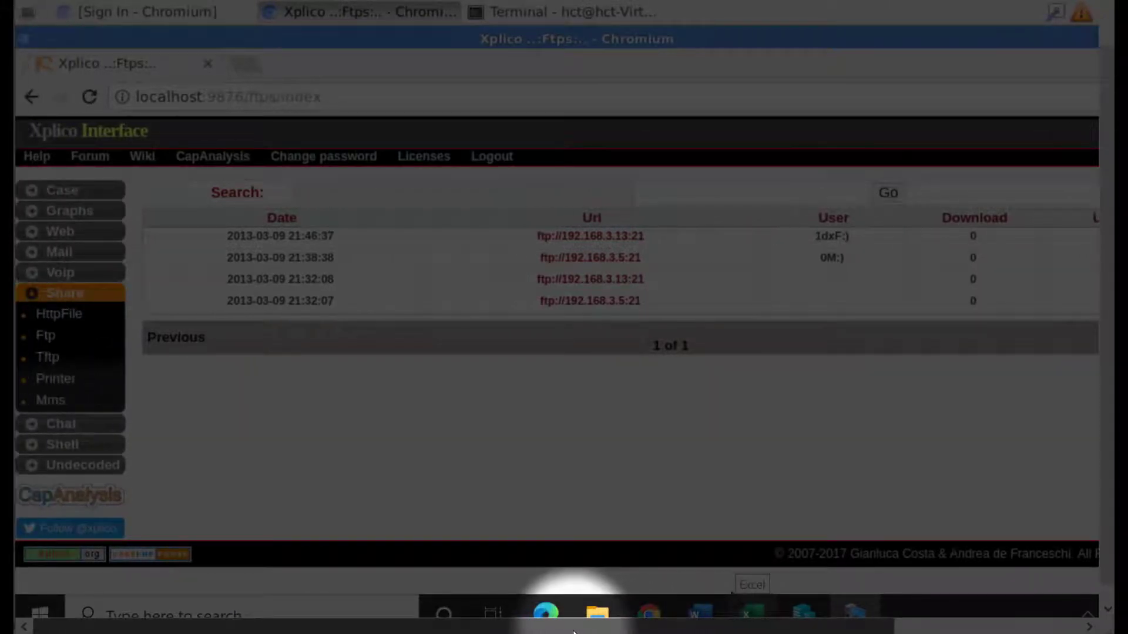
click(94, 428)
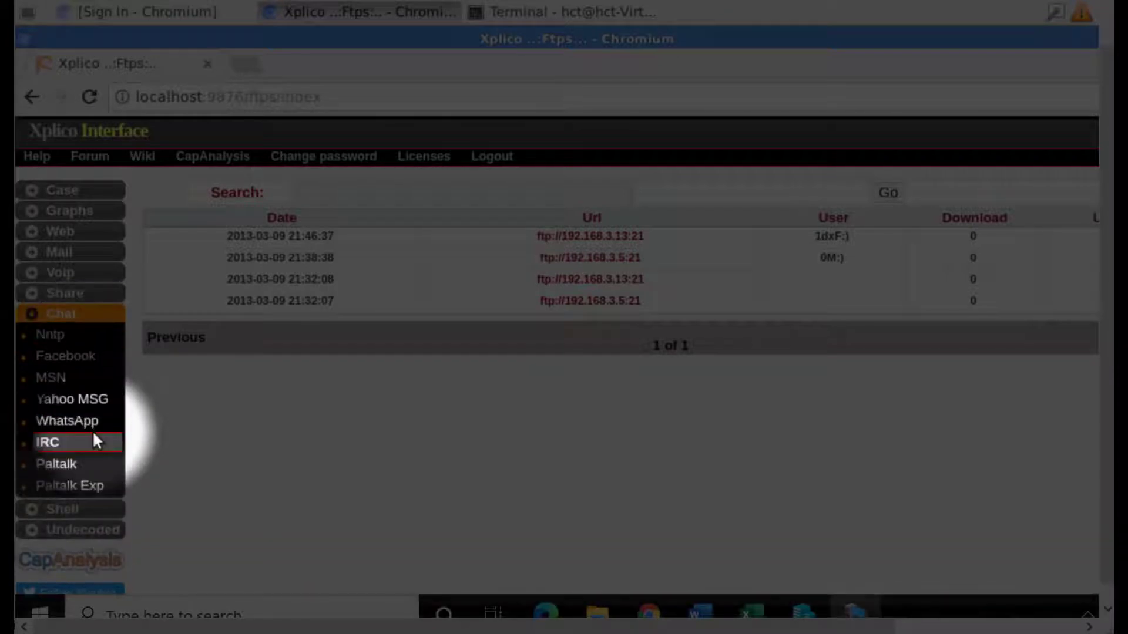
click(94, 435)
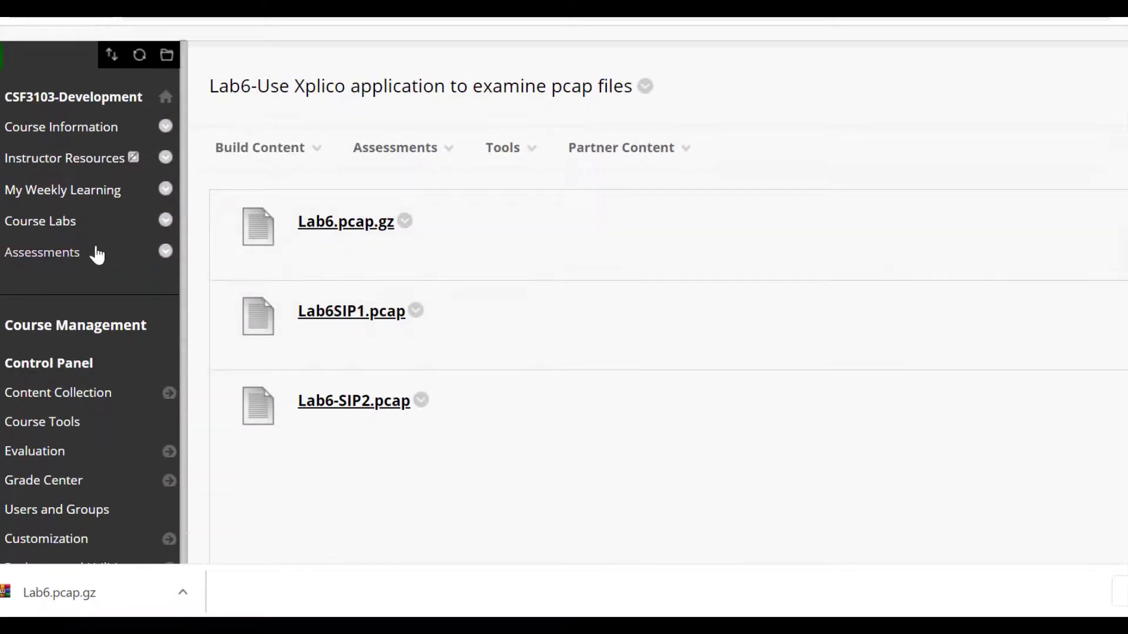
In the Blackboard course, open the Lab6-Use Xplico application to examine pcap files folder under Course Labs to view its capture files.
click(57, 233)
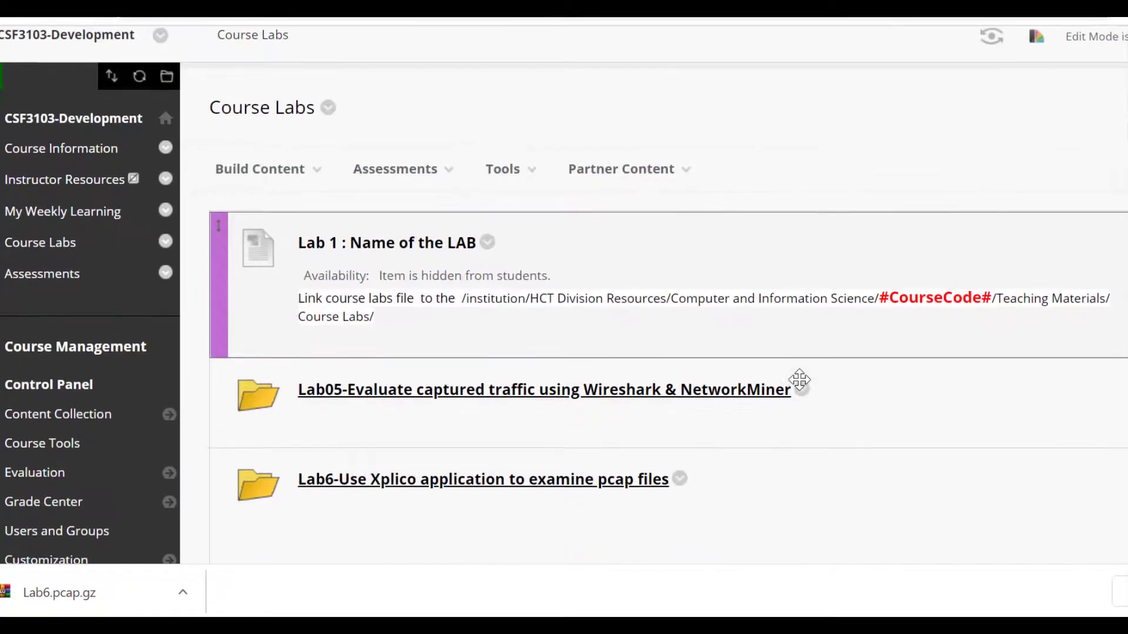
scroll(567, 491, down, 1)
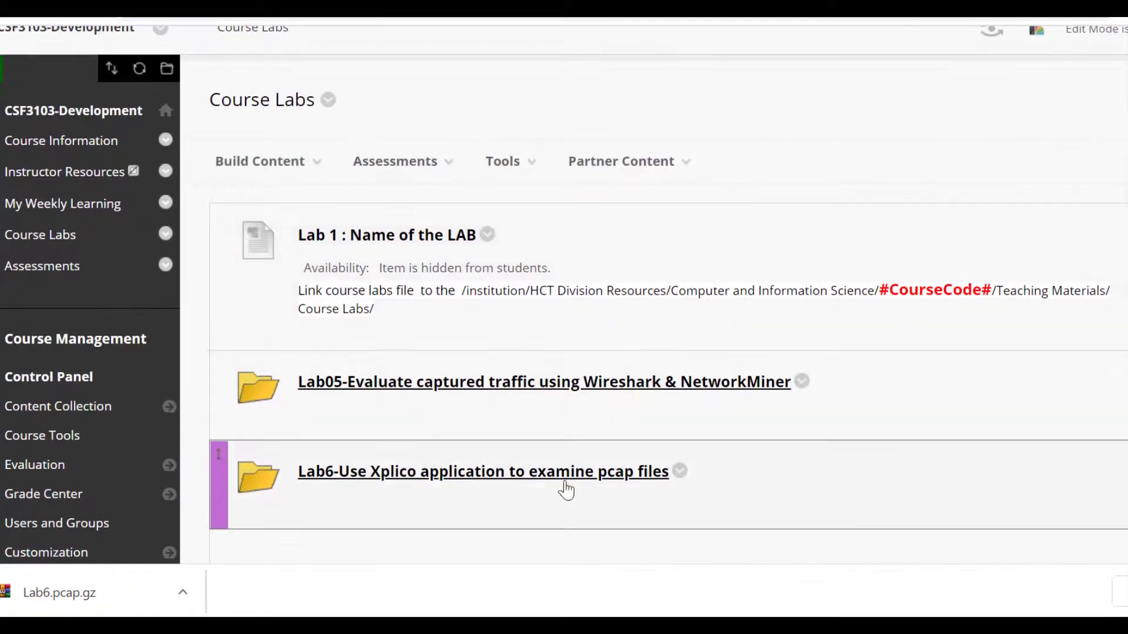
click(508, 472)
scroll(489, 407, down, 1)
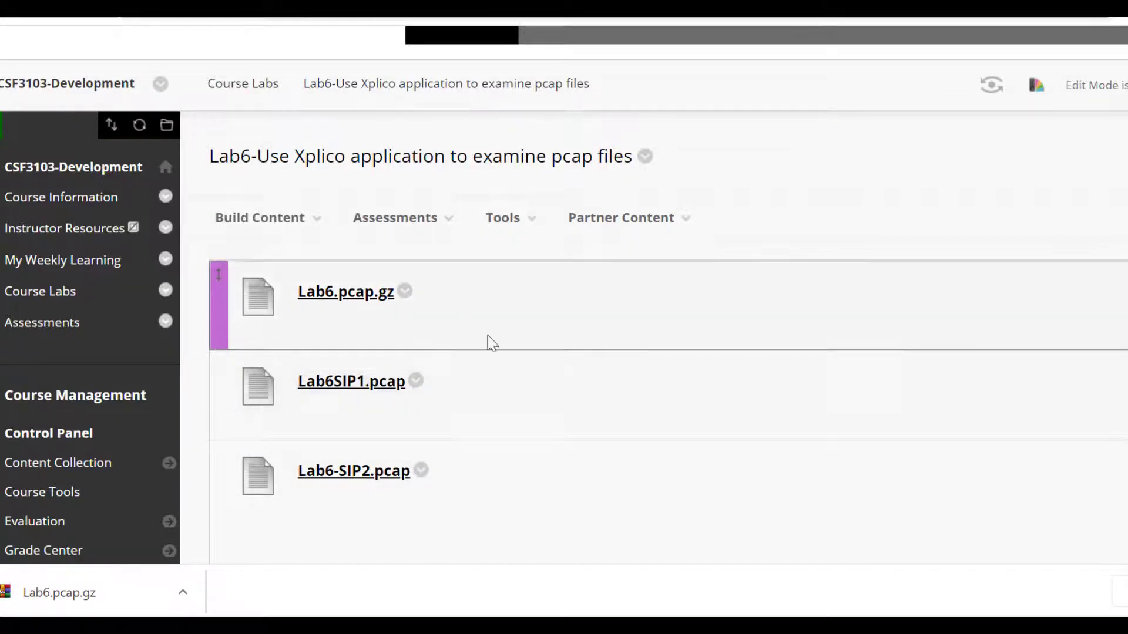
mouse_move(829, 625)
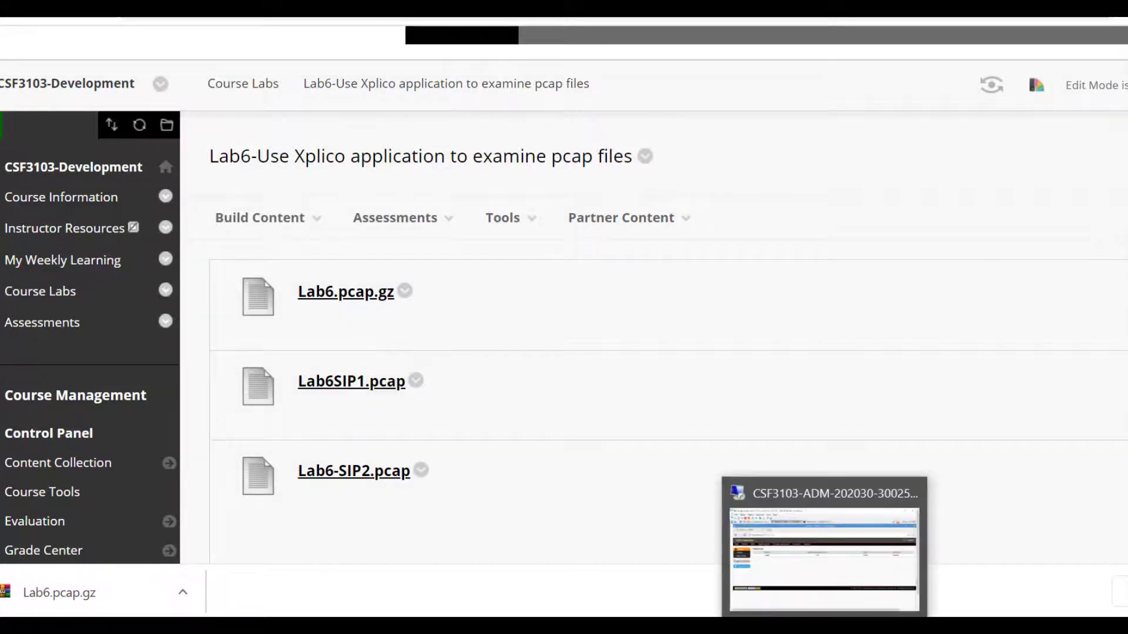
Switch to the virtual machine's terminal and list the Xplico folder to check for the three Lab6 capture files.
click(829, 550)
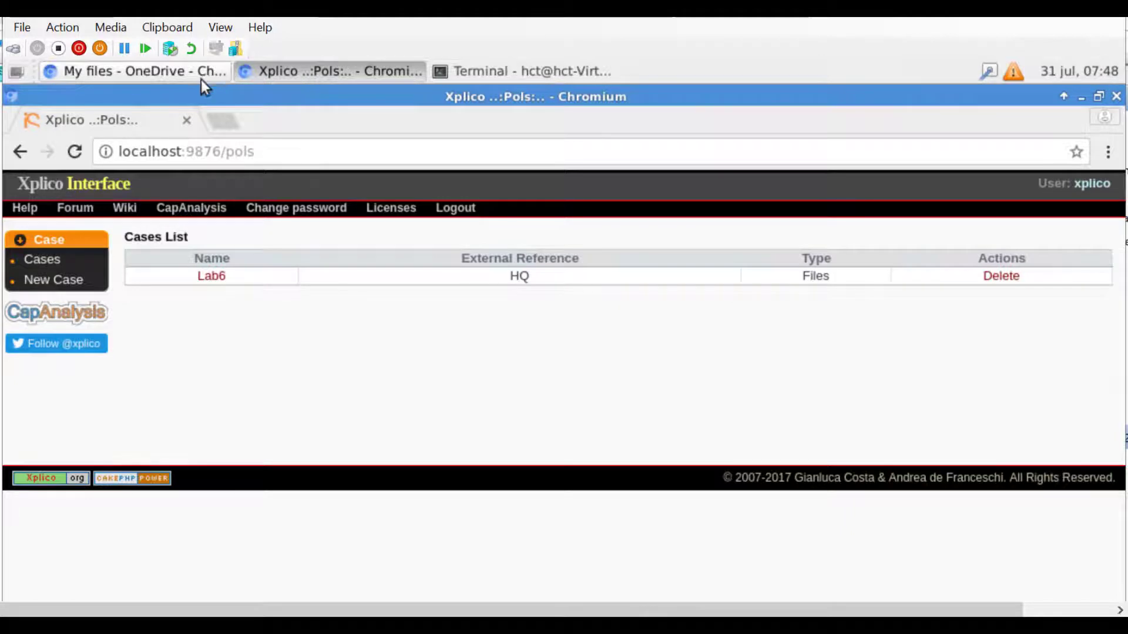
click(510, 76)
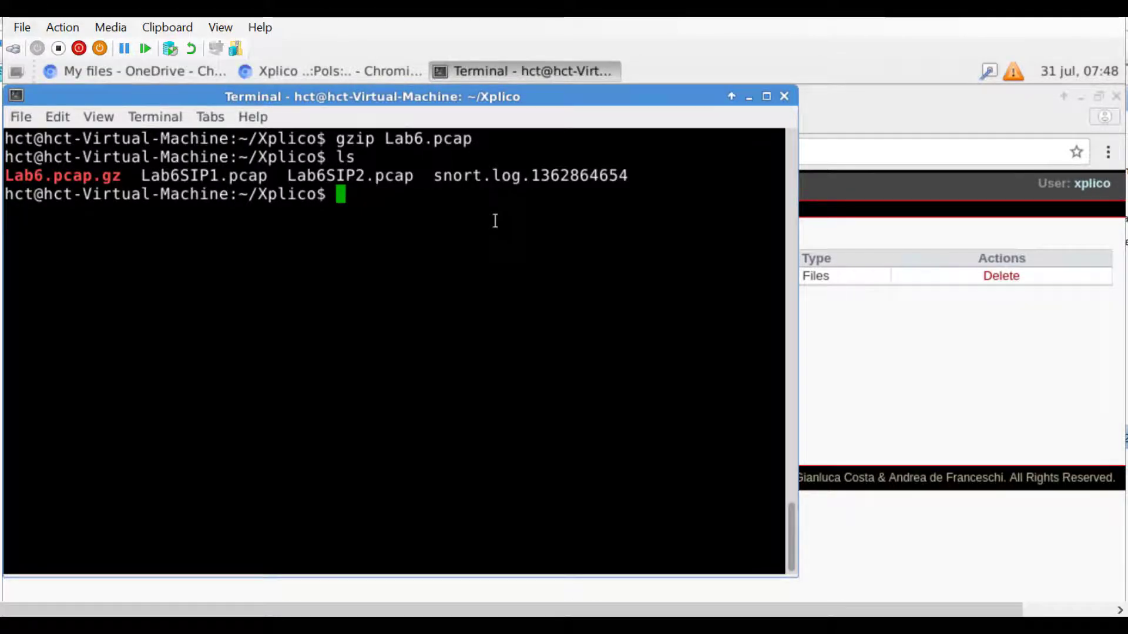
text(ls)
key(Return)
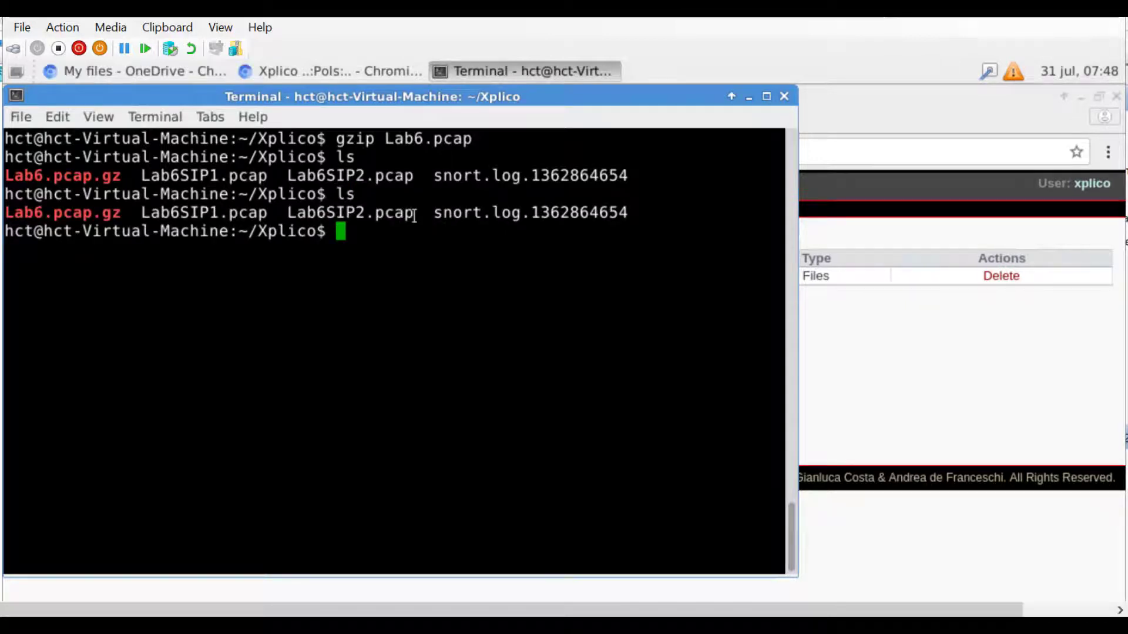
drag(414, 216, 6, 213)
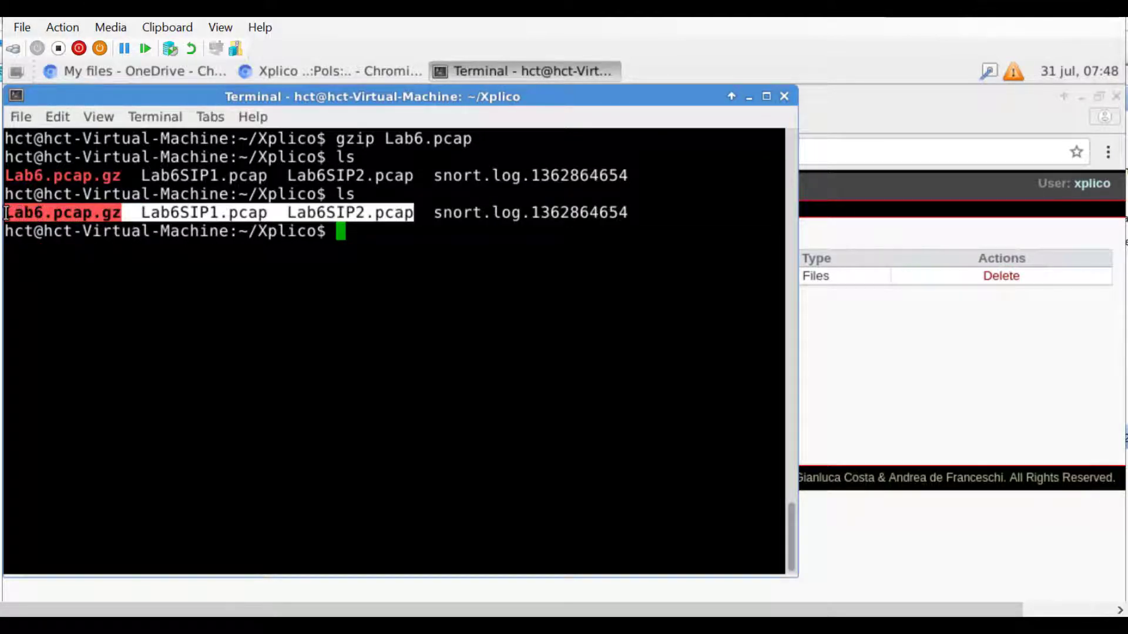
click(70, 213)
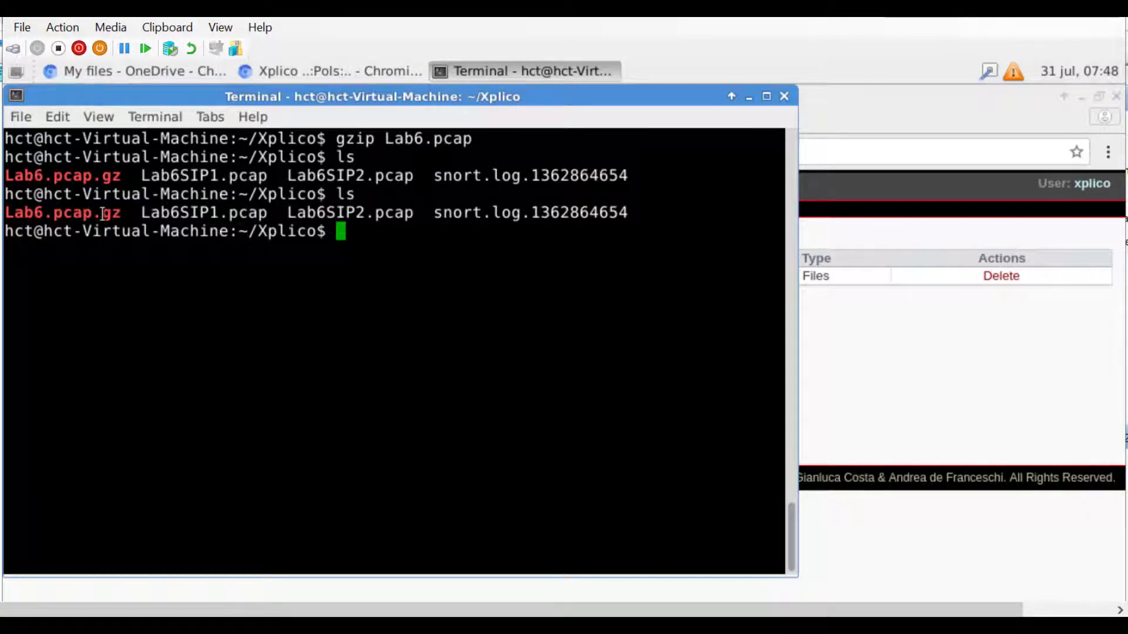
drag(123, 217, 4, 217)
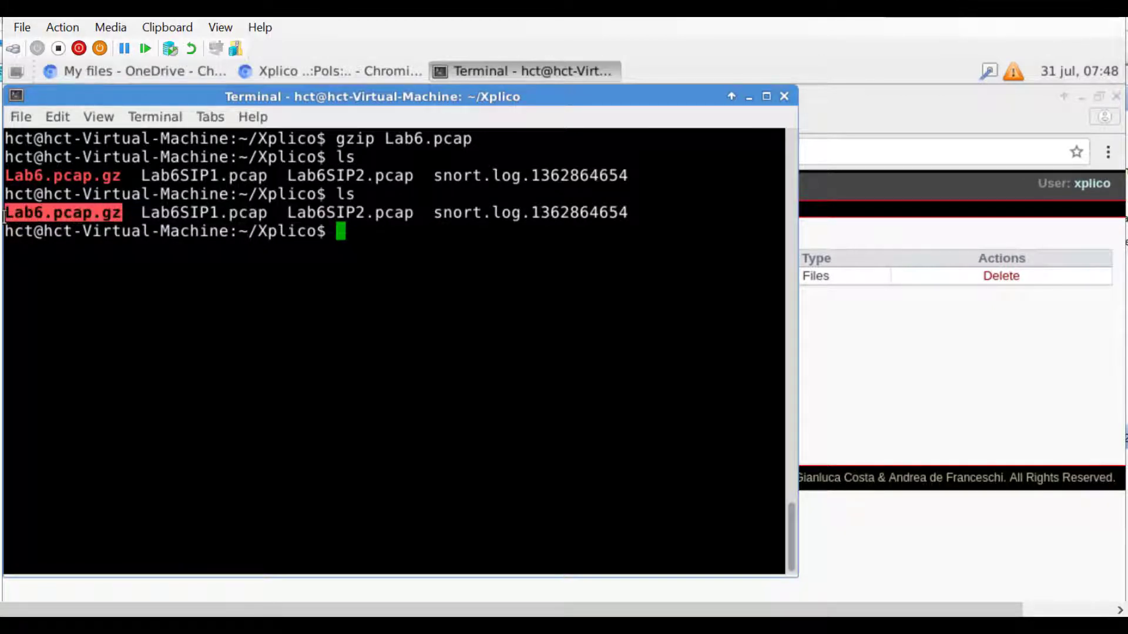
click(190, 258)
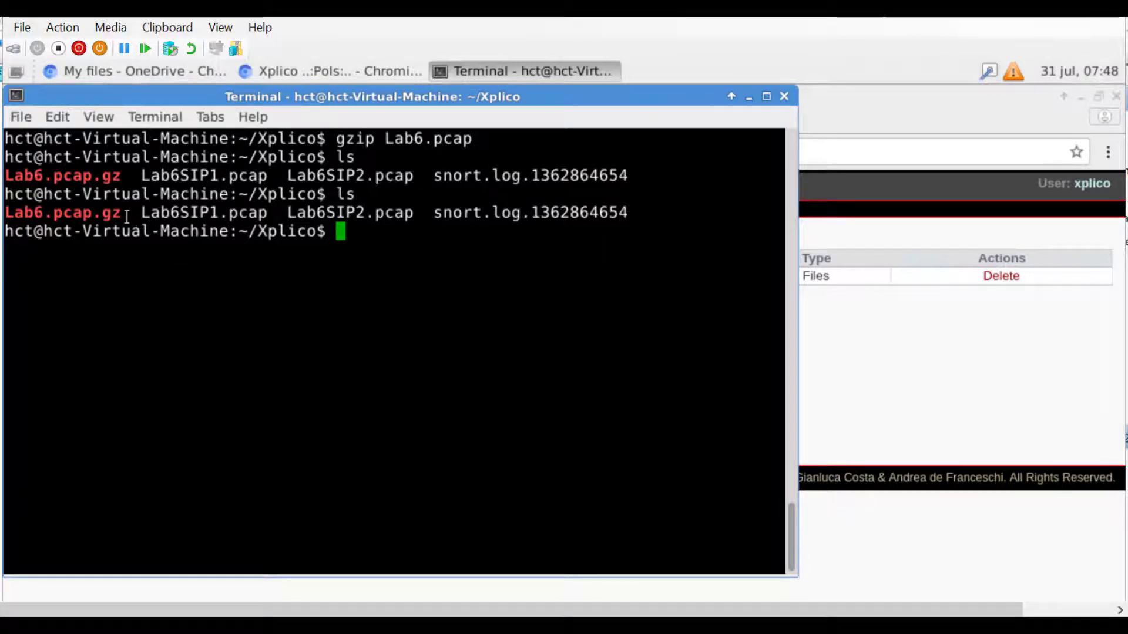
drag(126, 216, 103, 216)
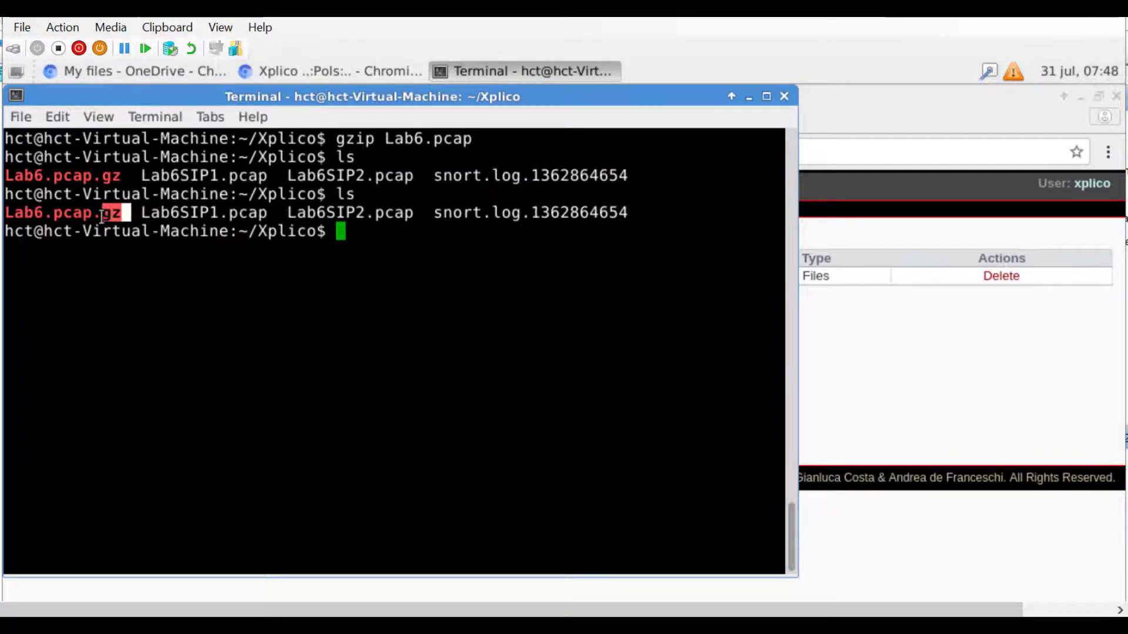
click(397, 249)
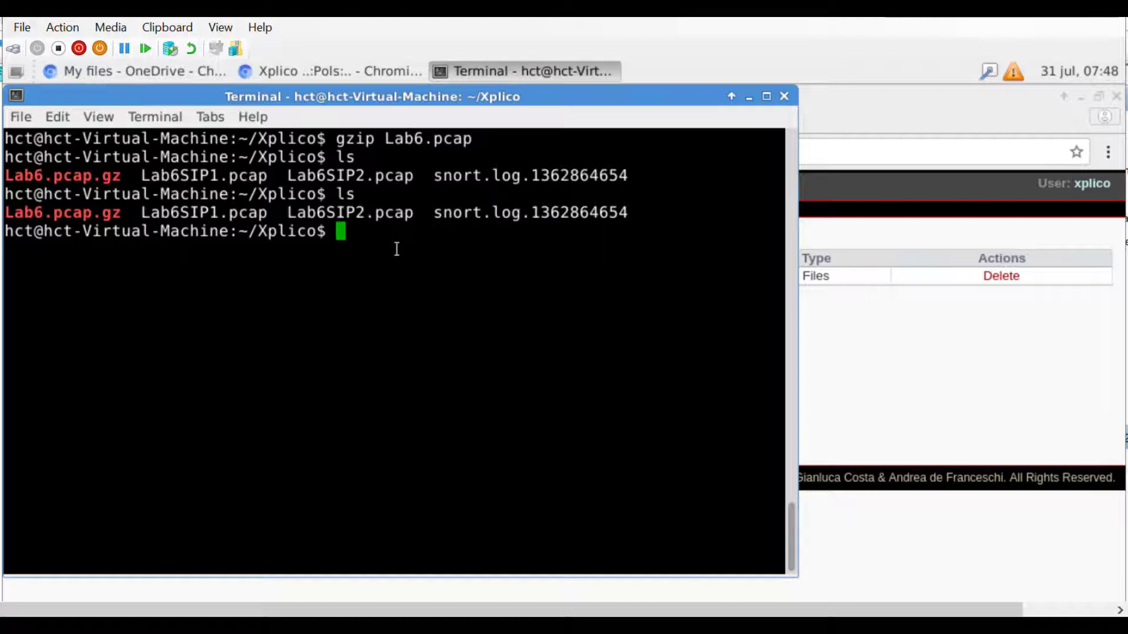
Decompress Lab6.pcap.gz with gunzip and list the folder again to check the extracted file.
text(gunzip)
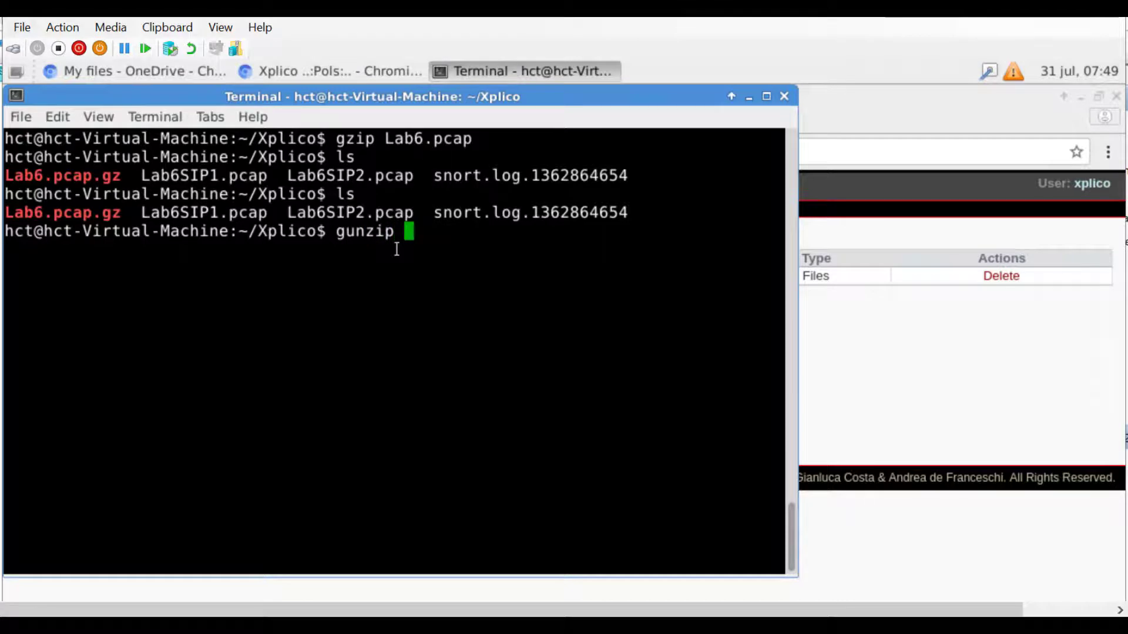
text( L)
key(Tab)
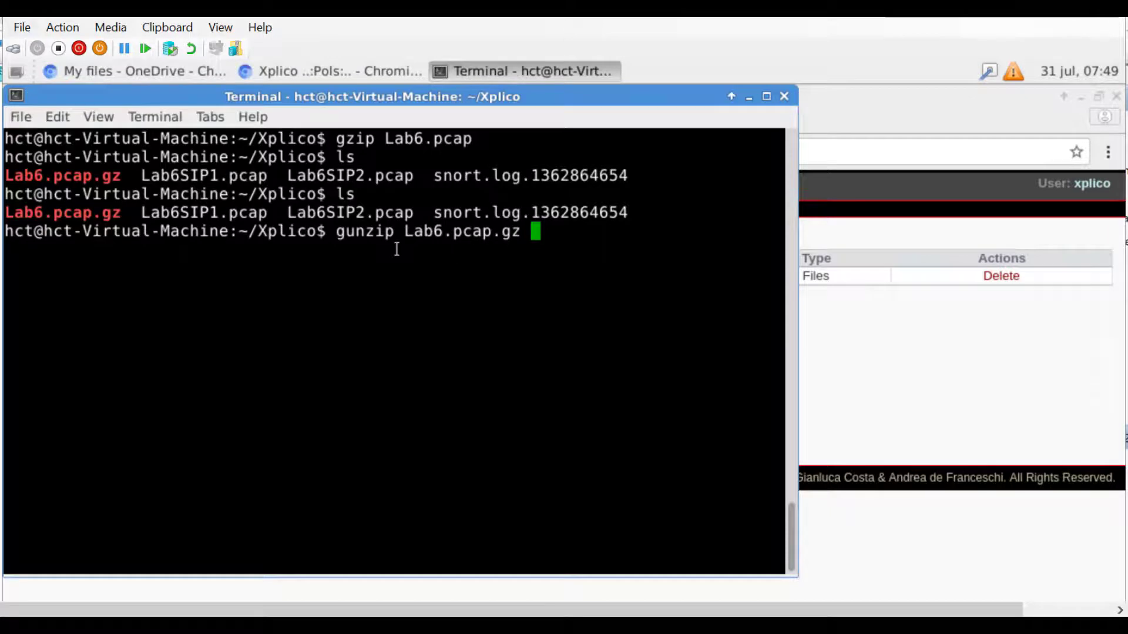
key(Return)
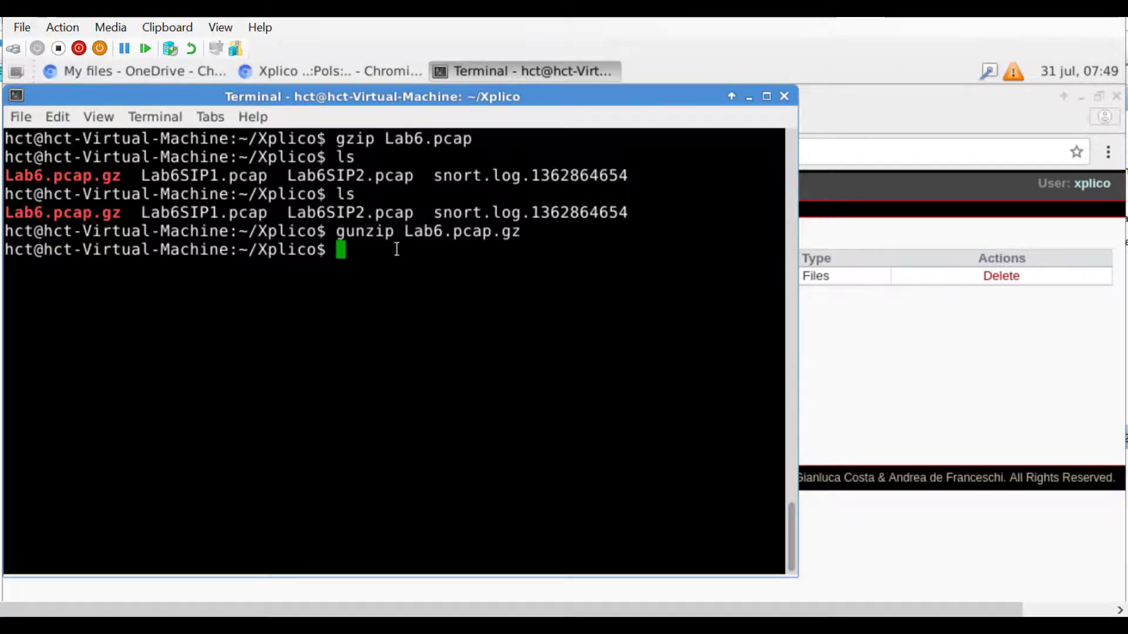
text(ls)
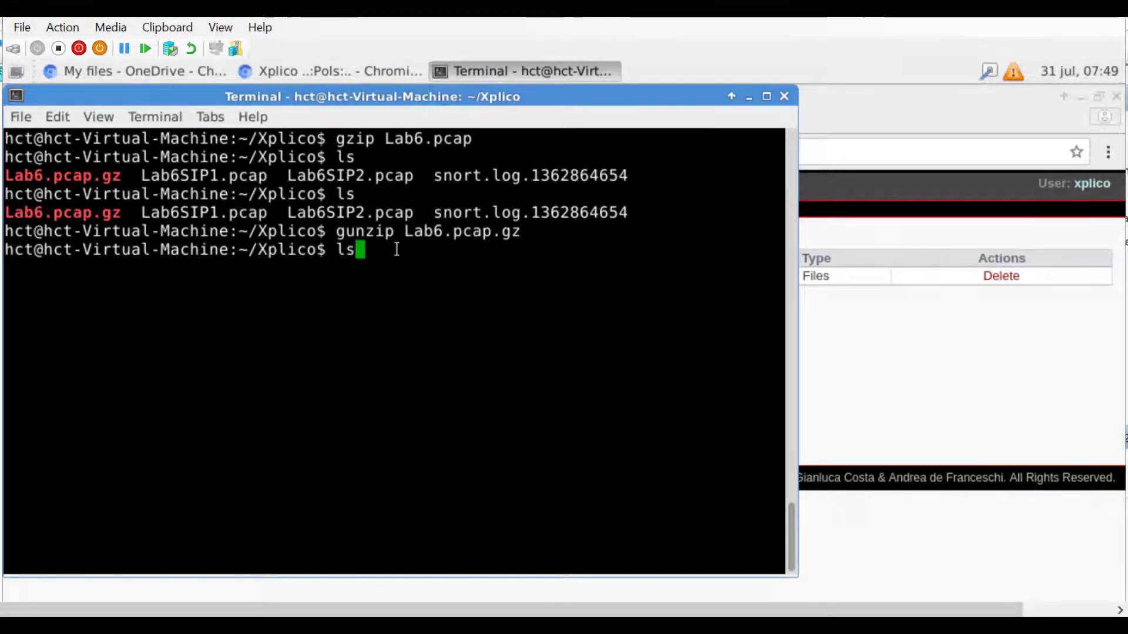
key(Return)
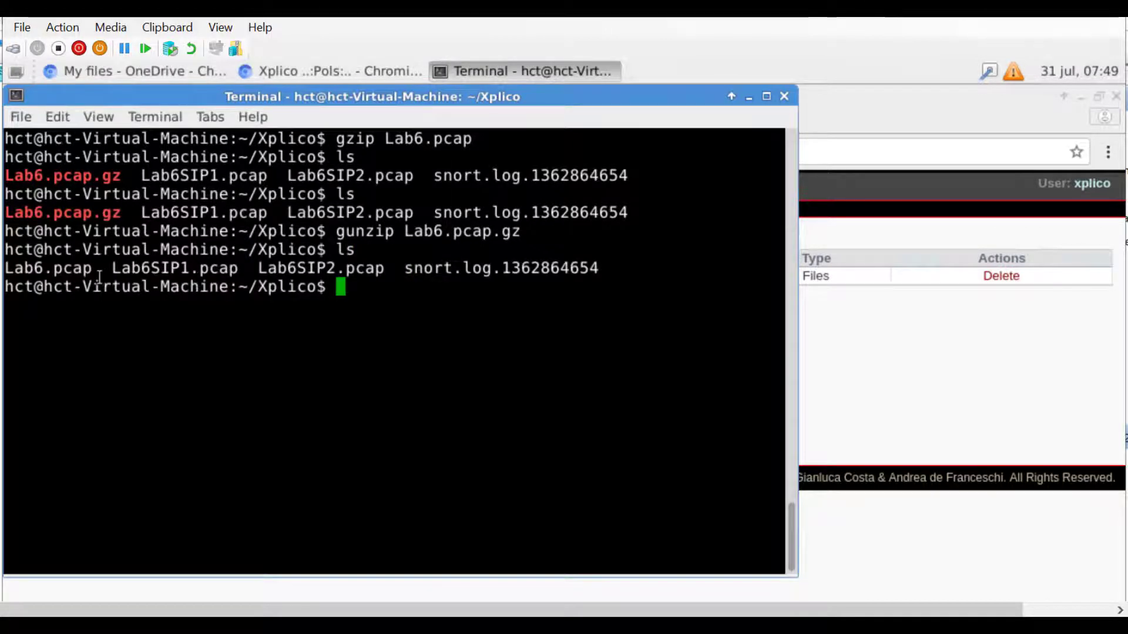
drag(100, 266, 5, 270)
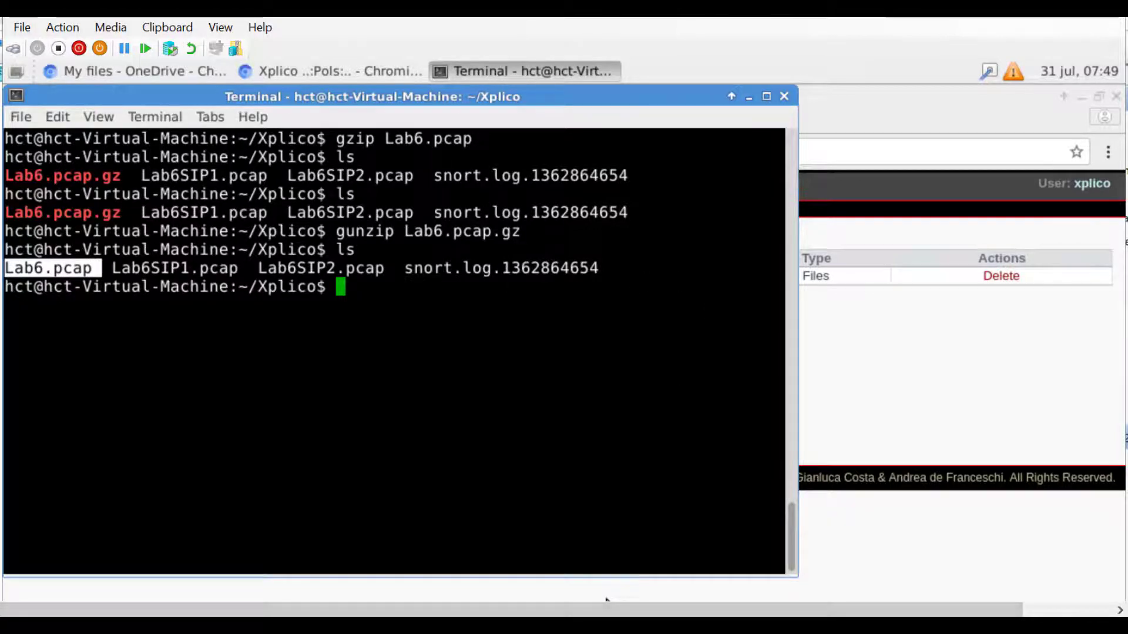
Switch to the Lab06 Word document and read the Task 5 instructions on analyzing a captured pcap file.
mouse_move(607, 624)
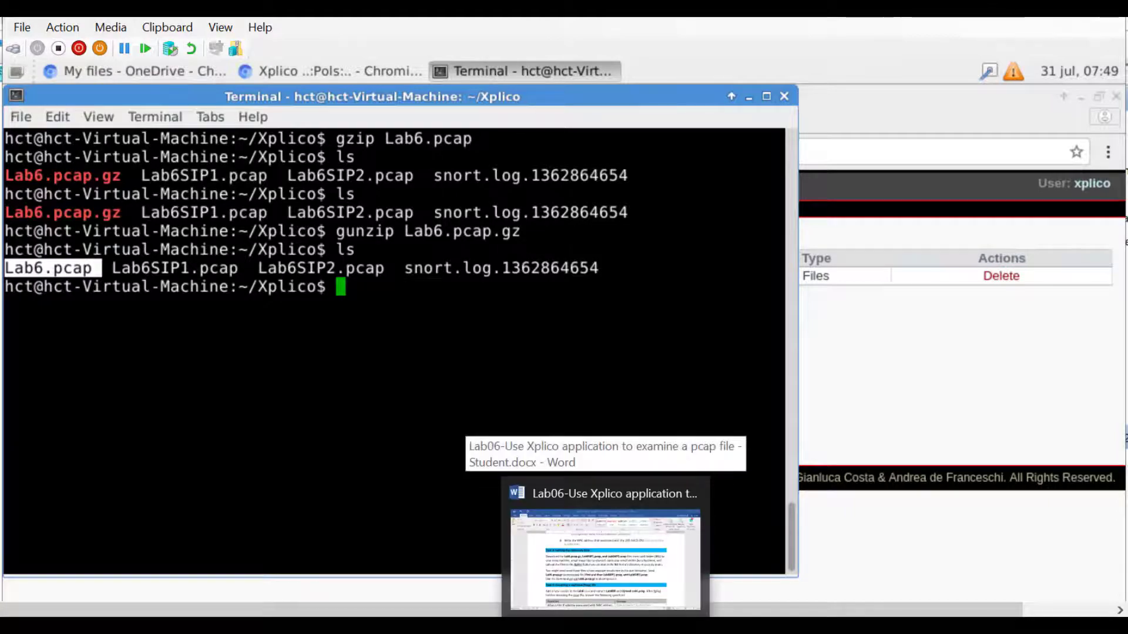
click(607, 552)
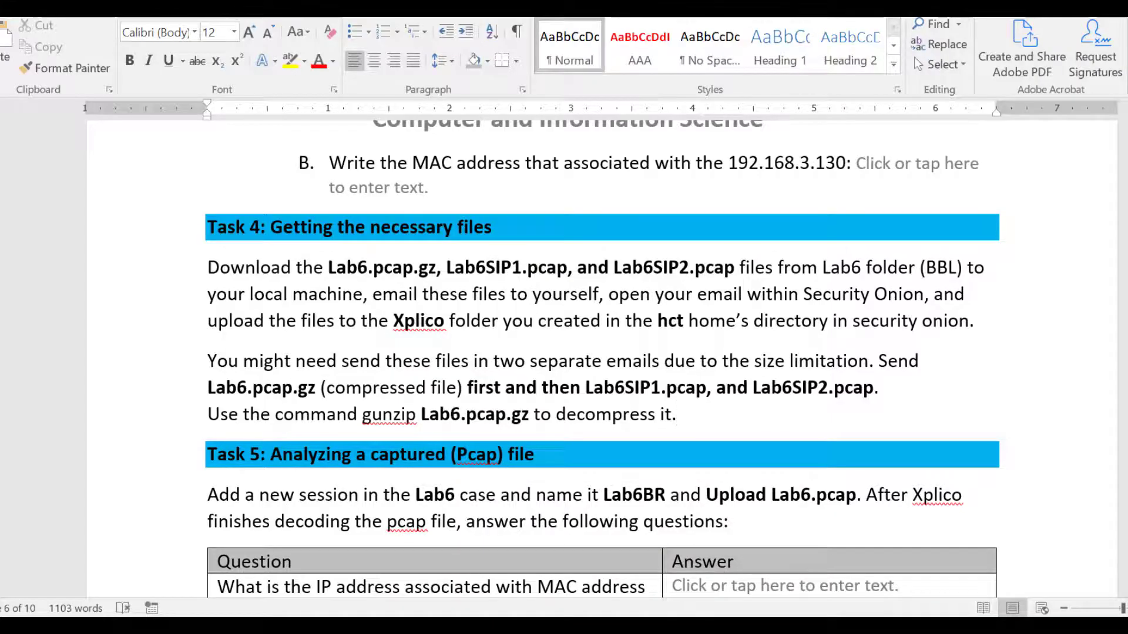
scroll(573, 517, down, 3)
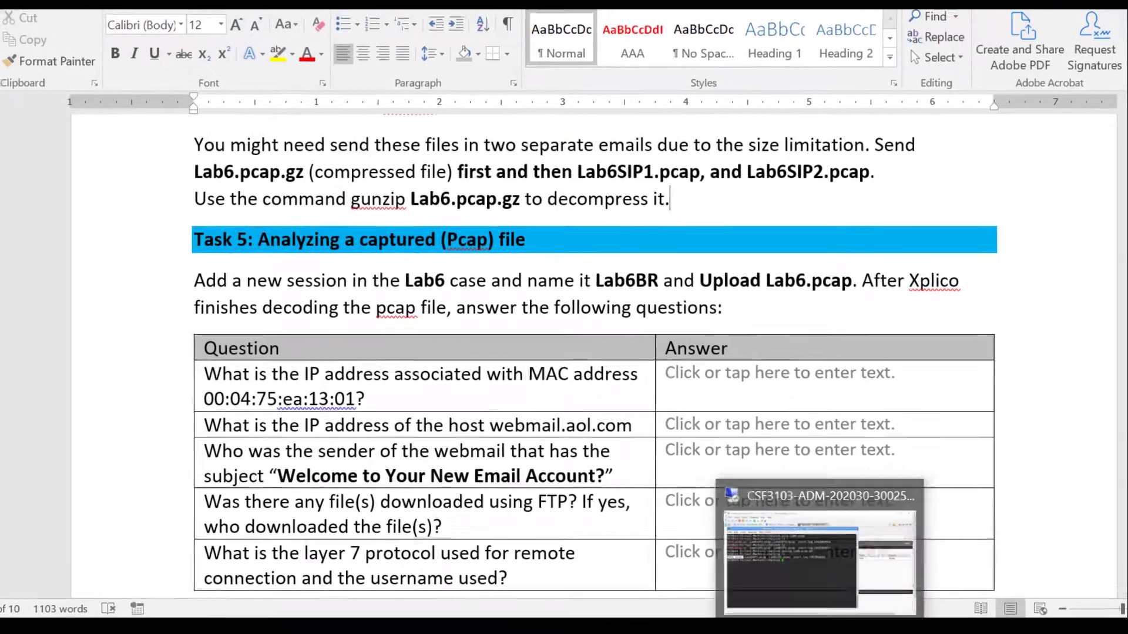
Back in Xplico on the virtual machine, create a new listening session named Lab6BR in the Lab6 case.
click(916, 564)
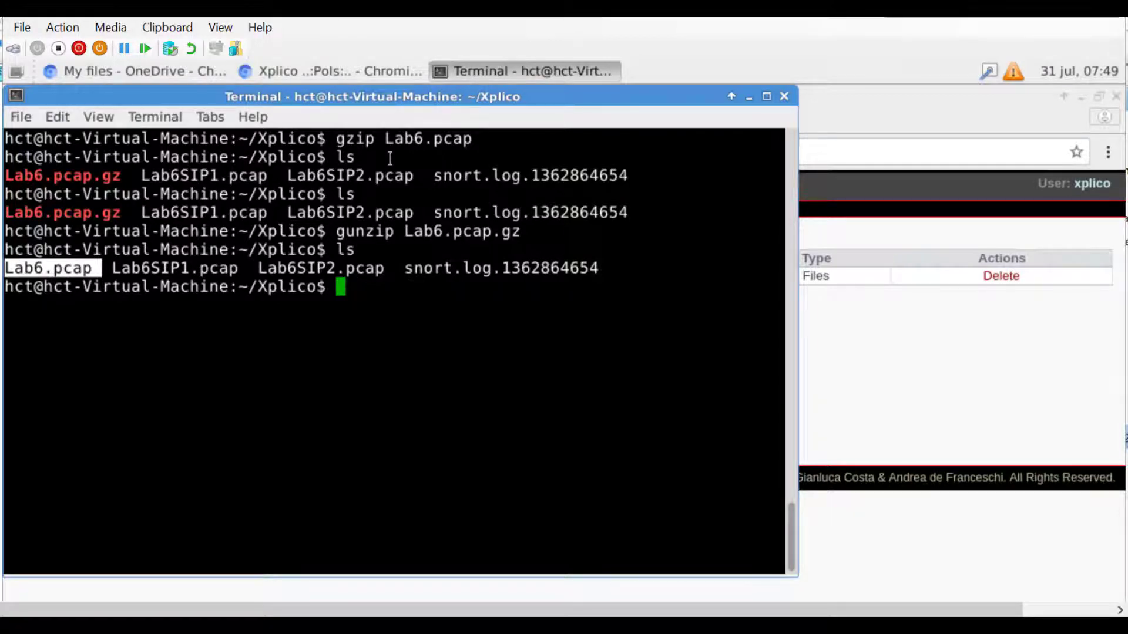
click(309, 75)
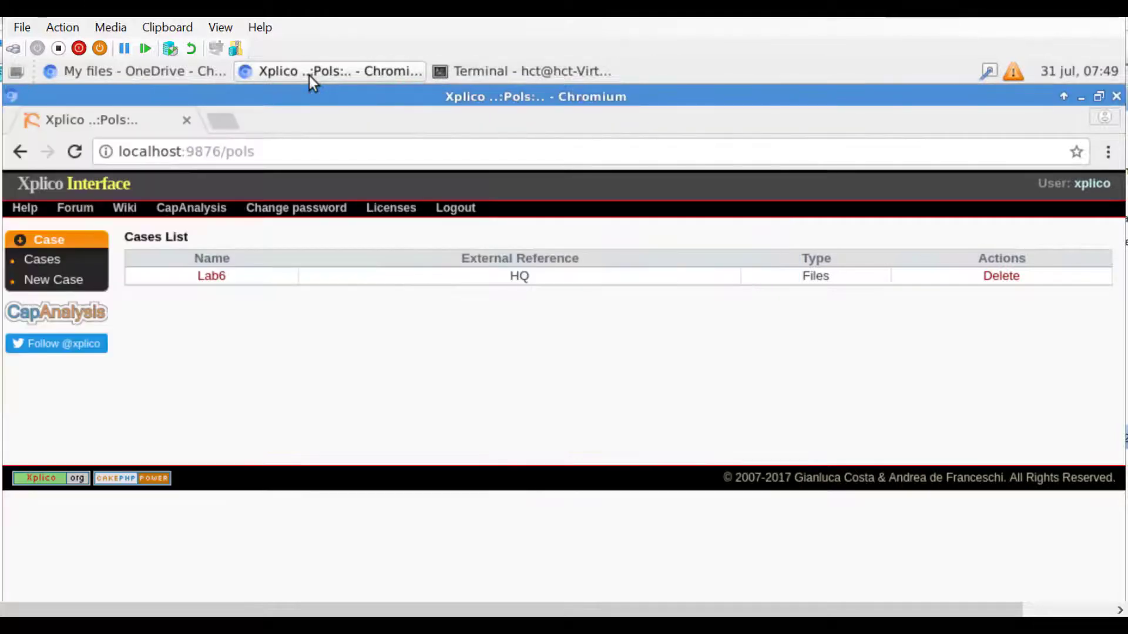
click(214, 276)
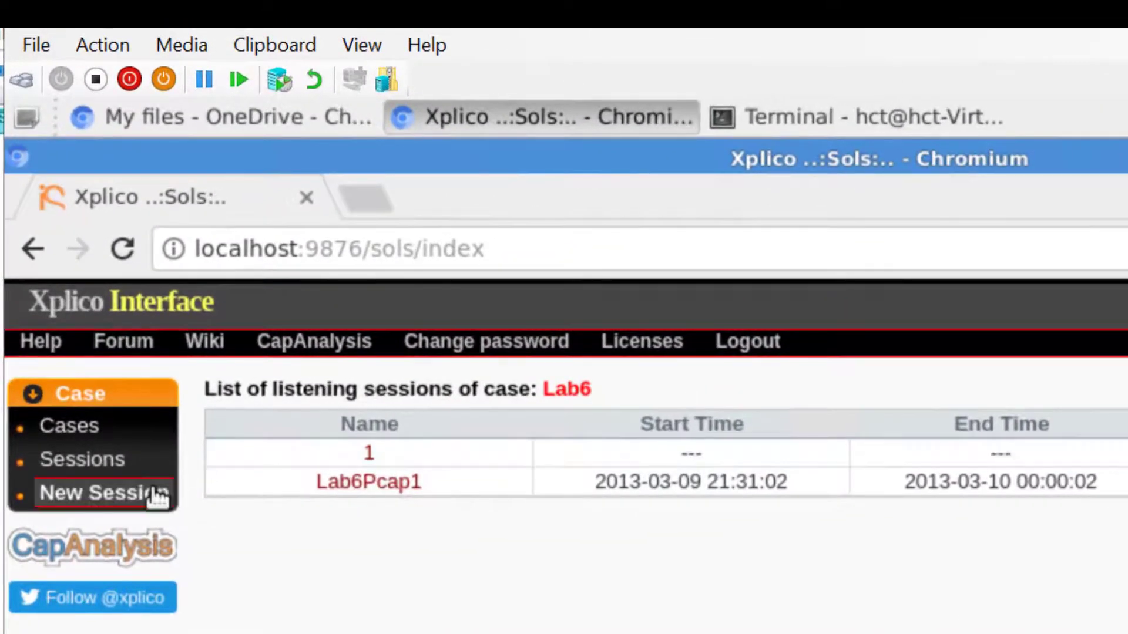
click(154, 492)
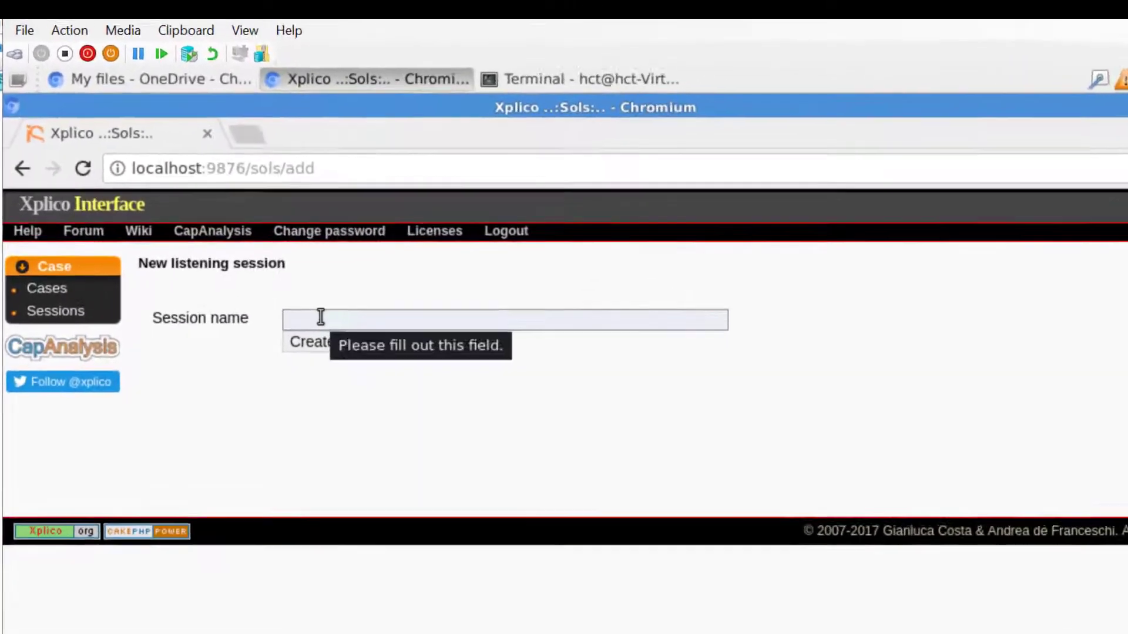
click(473, 470)
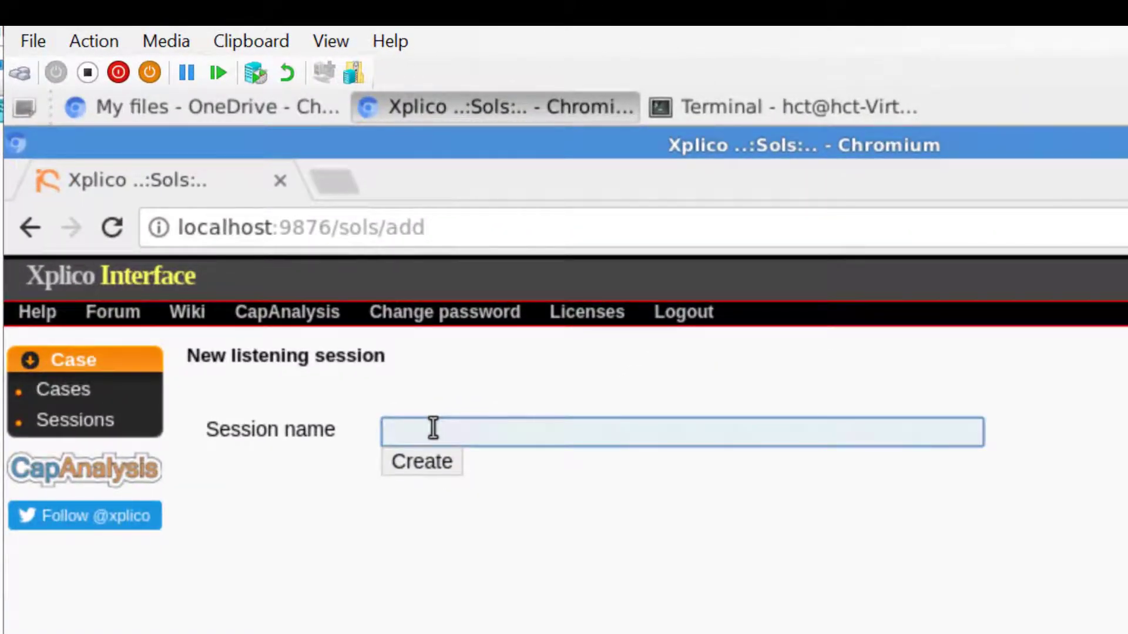
text(Lab6)
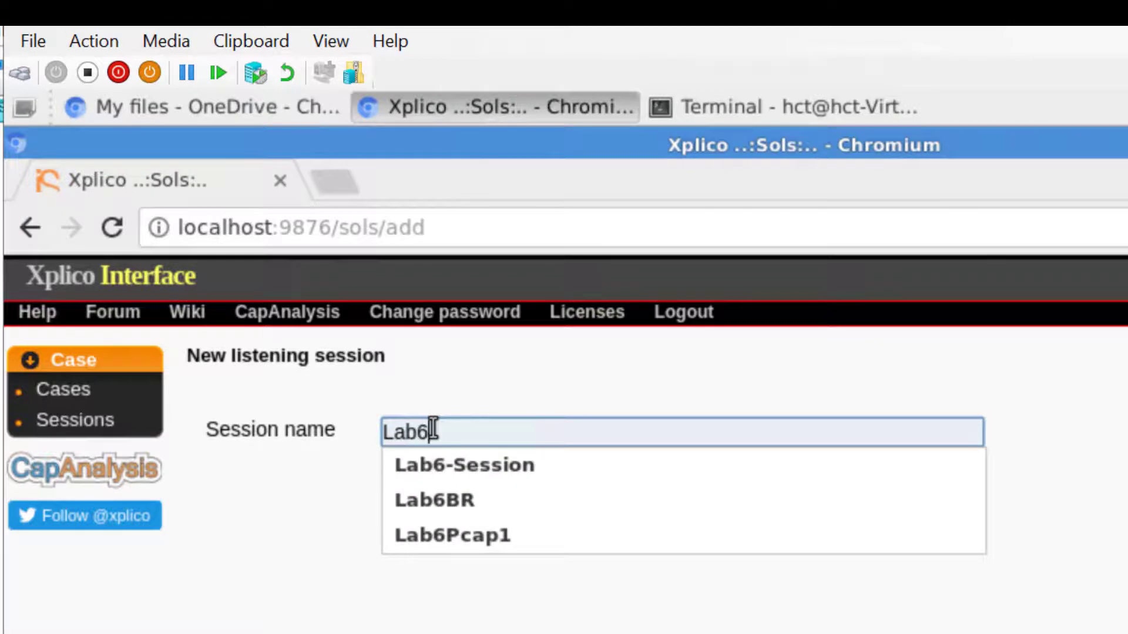
text(BR)
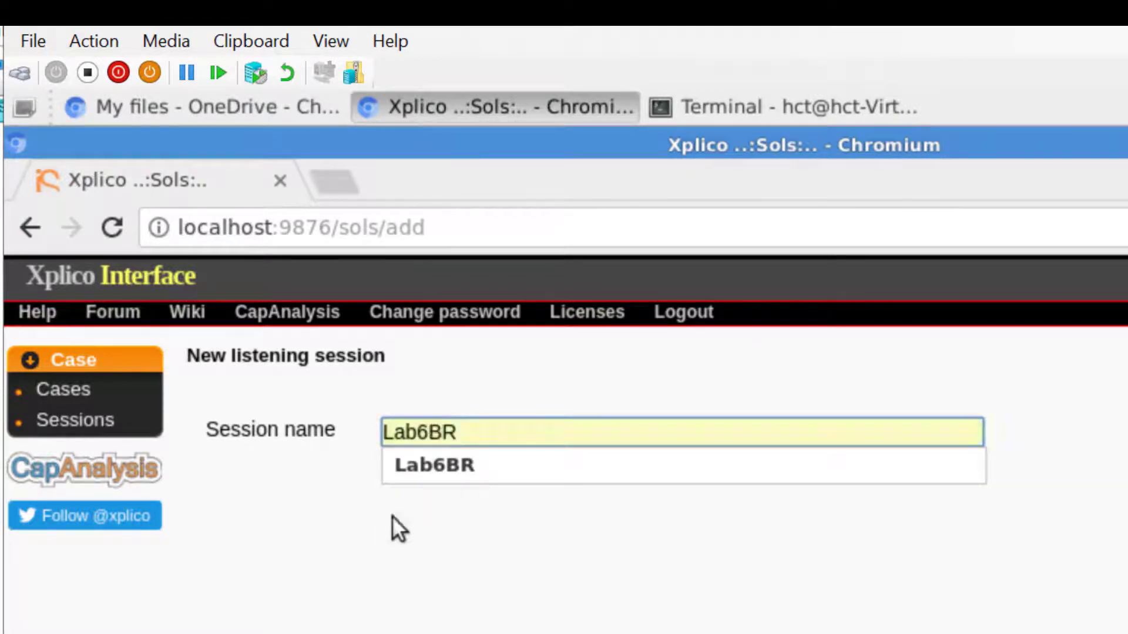
click(412, 573)
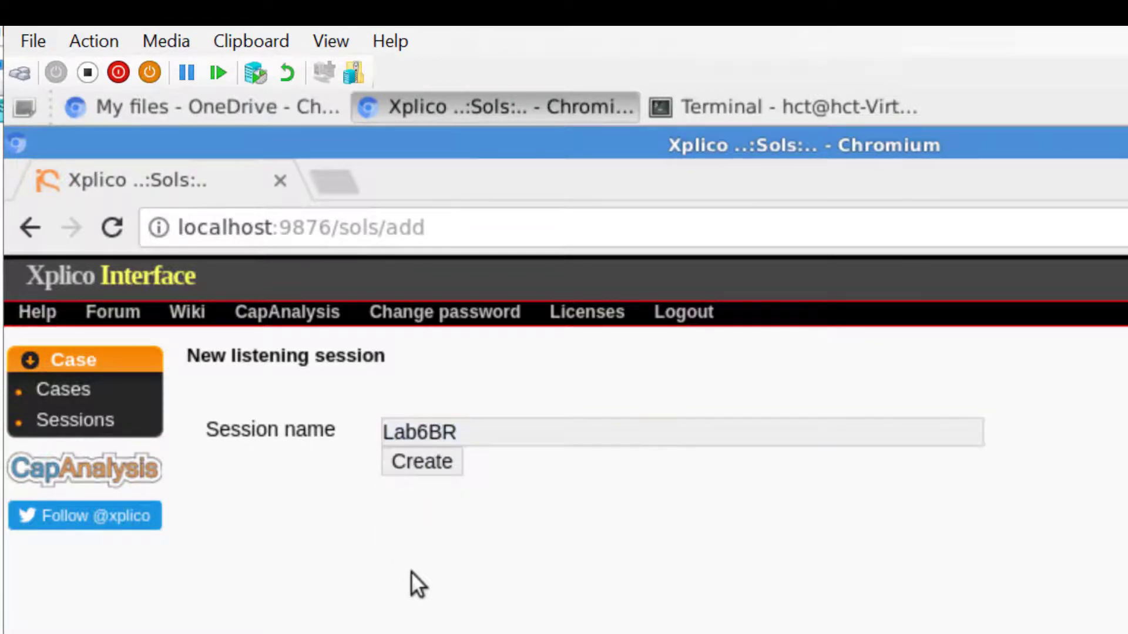
click(409, 470)
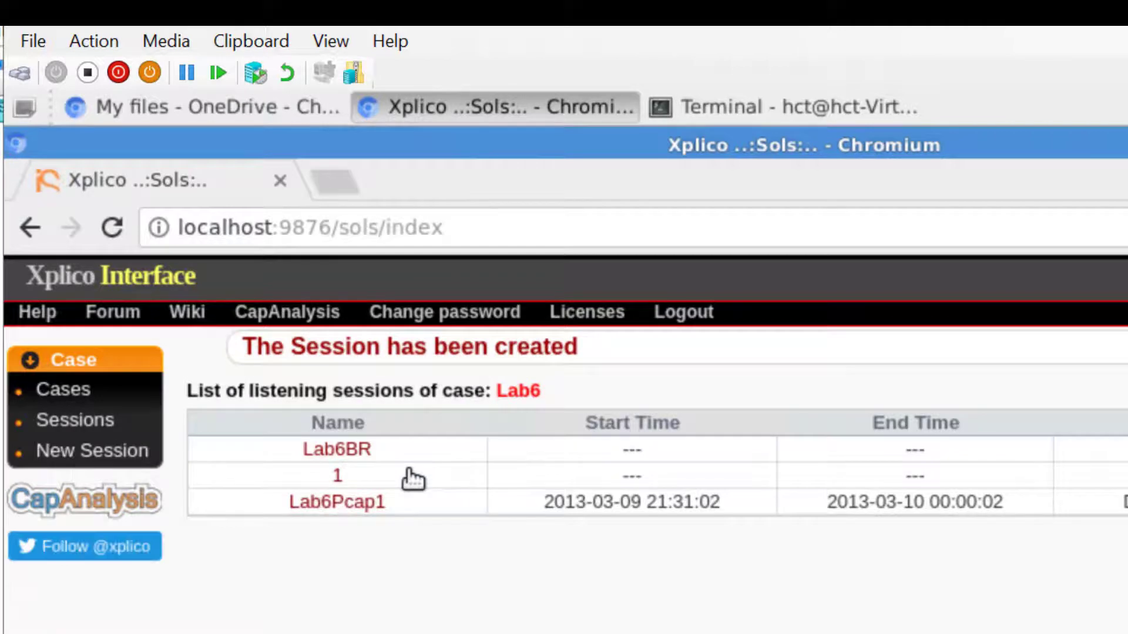
Open the Lab6BR session and upload Lab6.pcap from the Xplico folder for decoding.
click(359, 452)
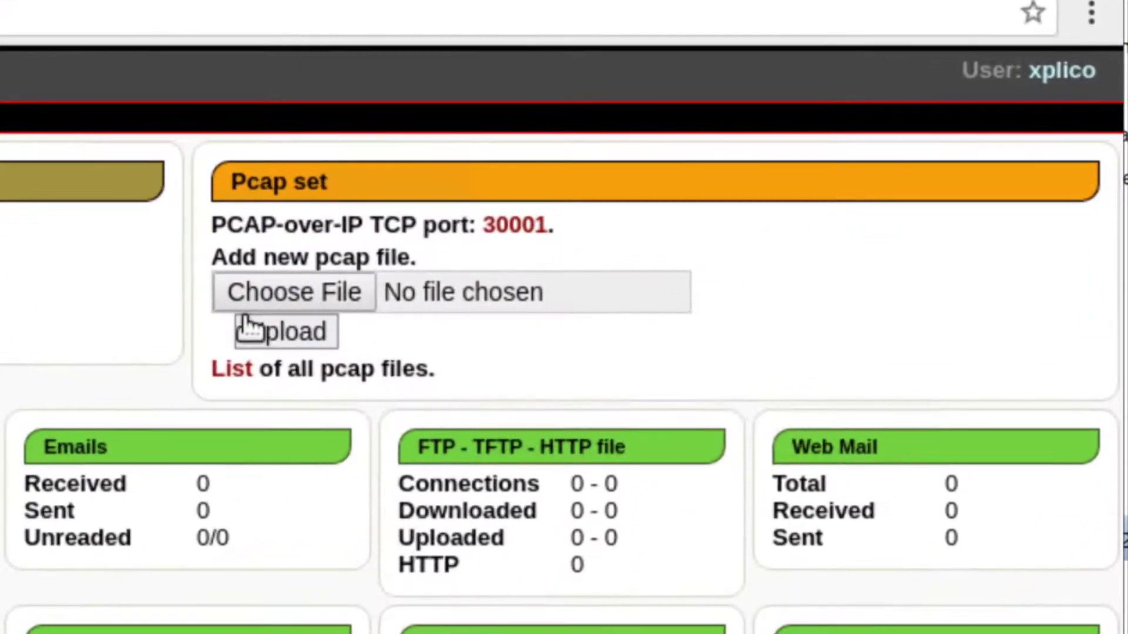
click(291, 297)
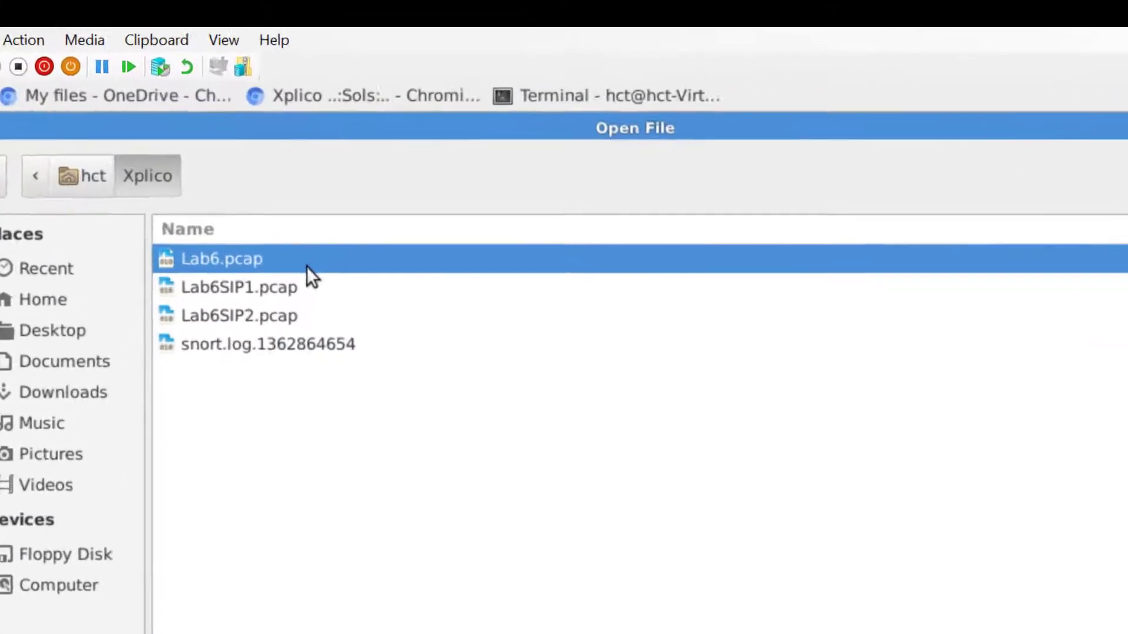
double_click(319, 305)
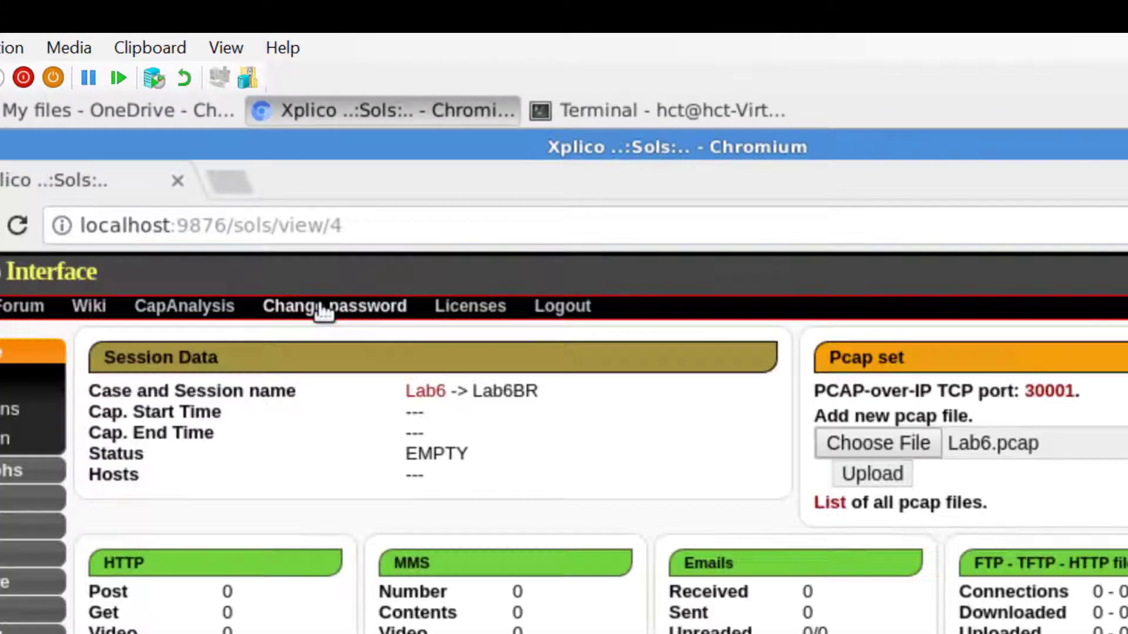
click(869, 474)
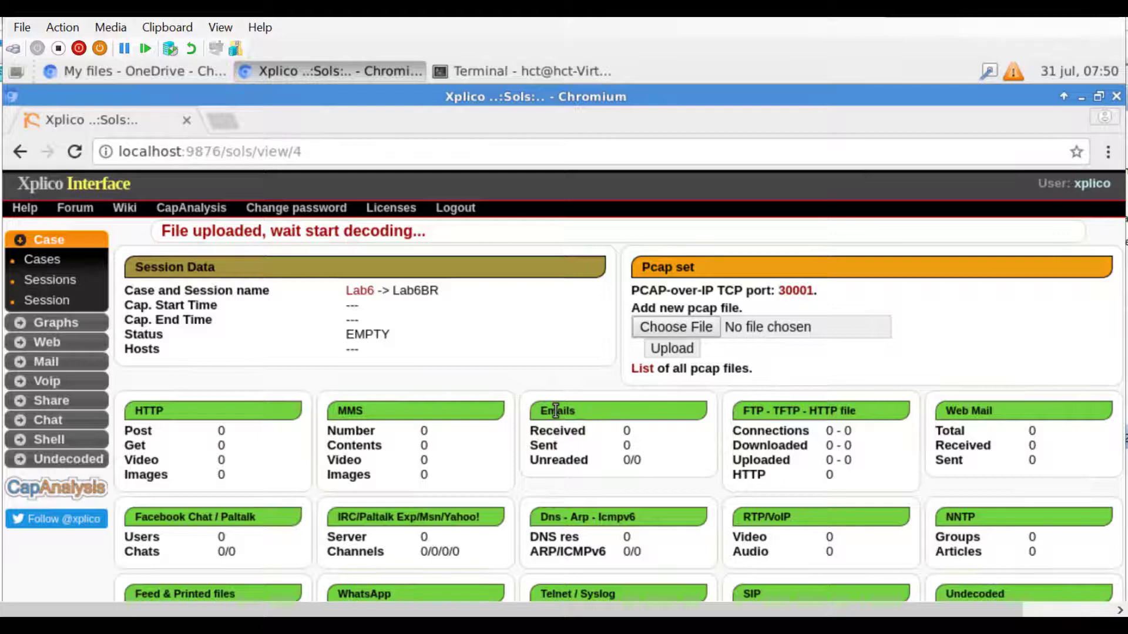
Return to the Lab06 Word document and review the Task 5 questions, starting with the one about the MAC address.
mouse_move(605, 626)
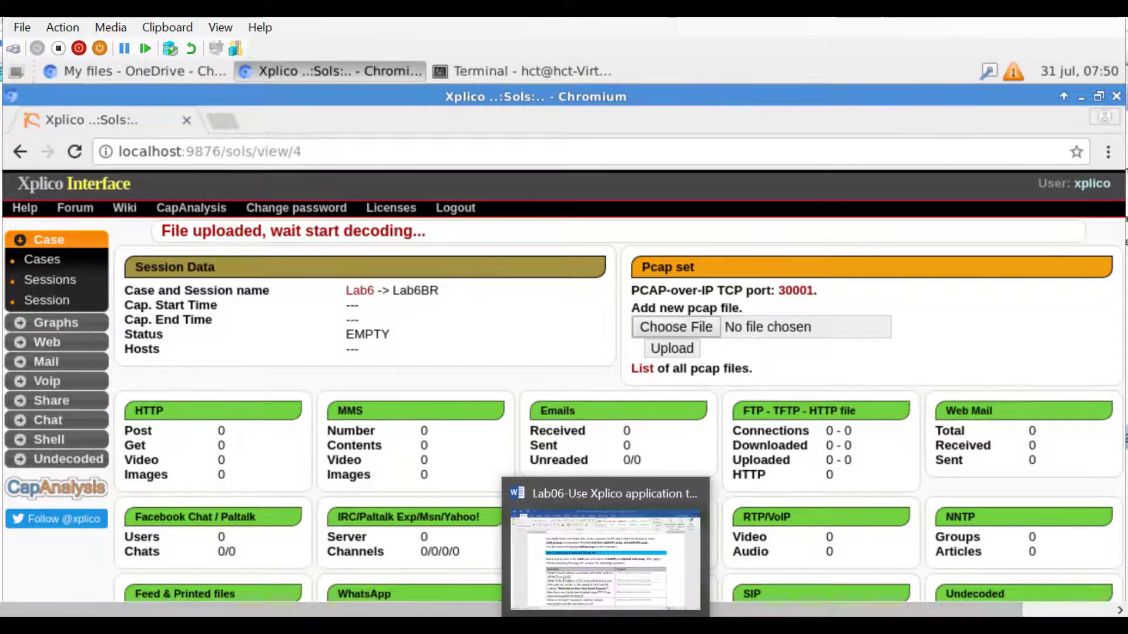
click(511, 507)
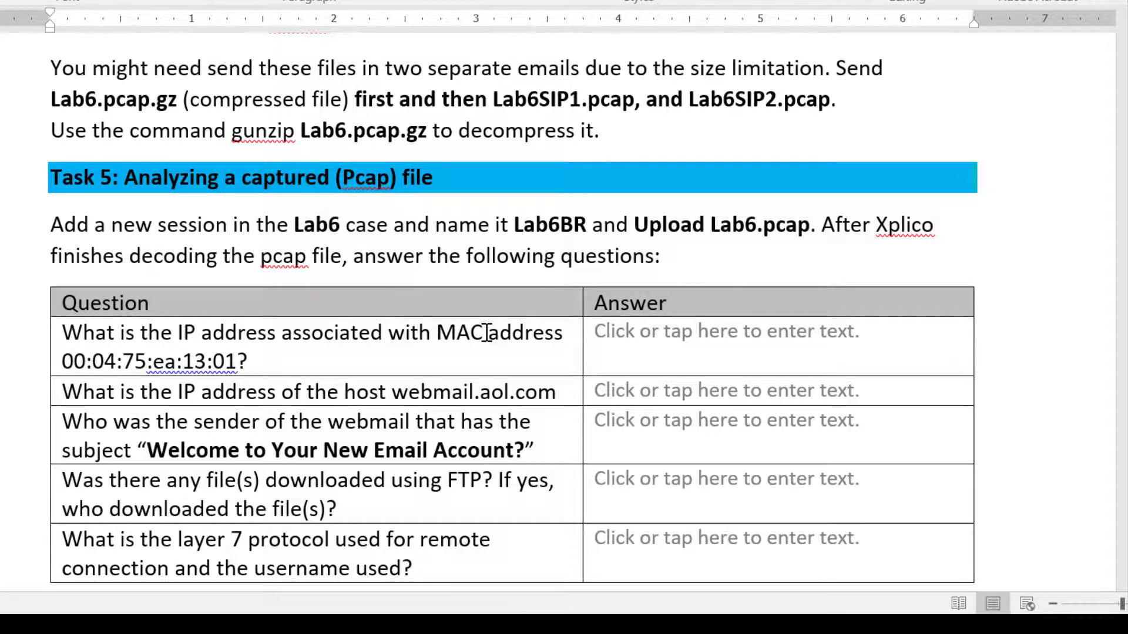
drag(483, 333, 435, 331)
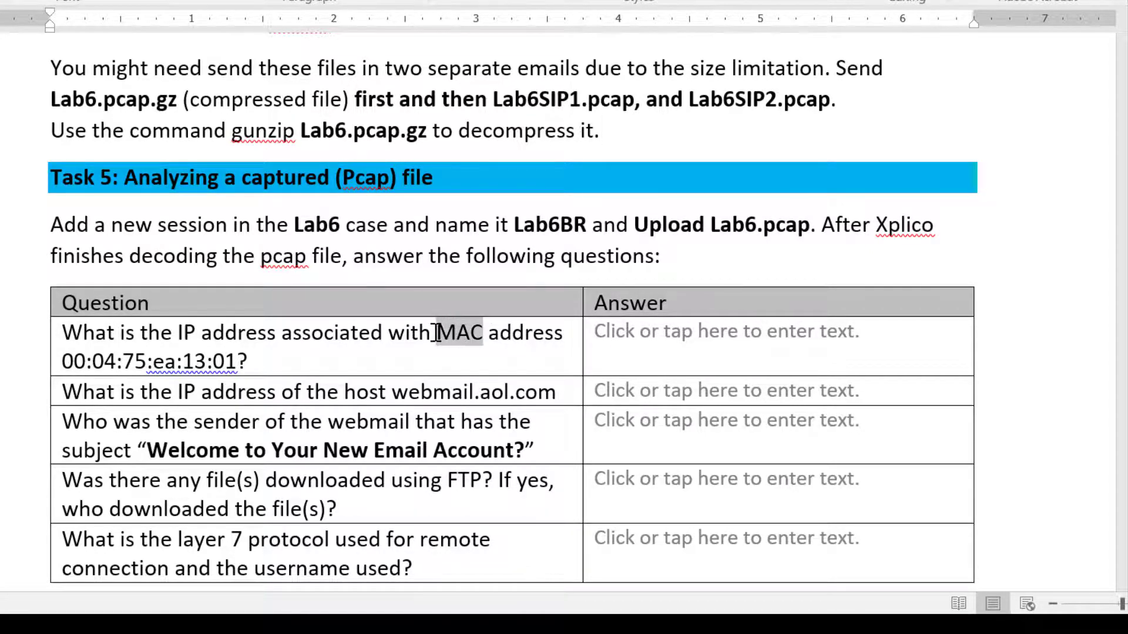
click(482, 352)
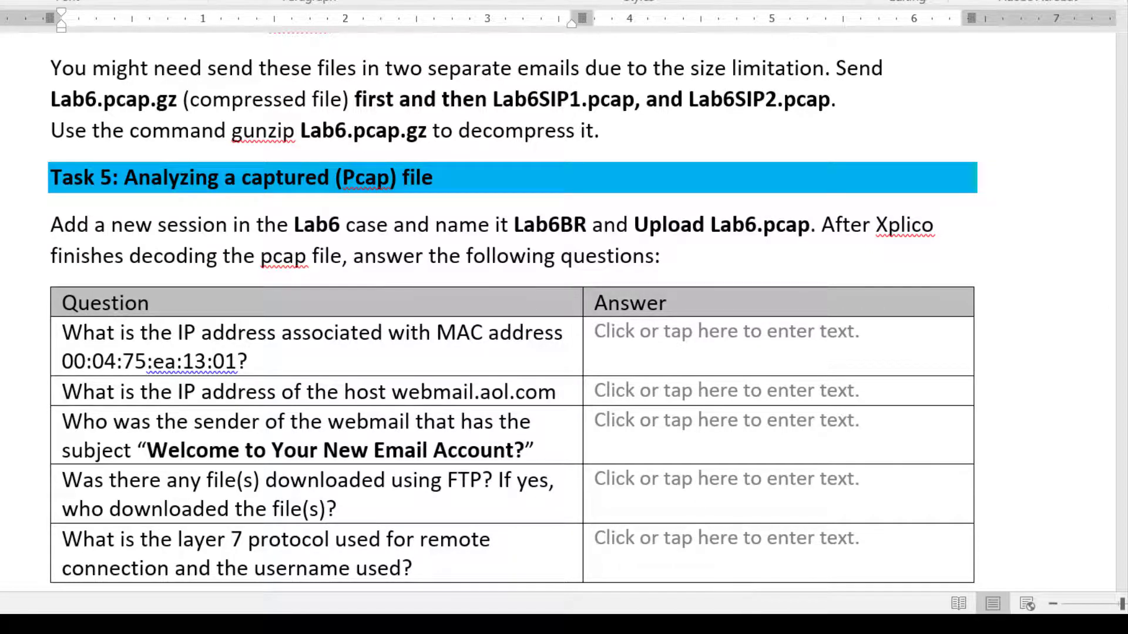
Switch to Xplico on the virtual machine to check the FTP records for Task 5, and return to the Word document to read Task 6.
mouse_move(773, 624)
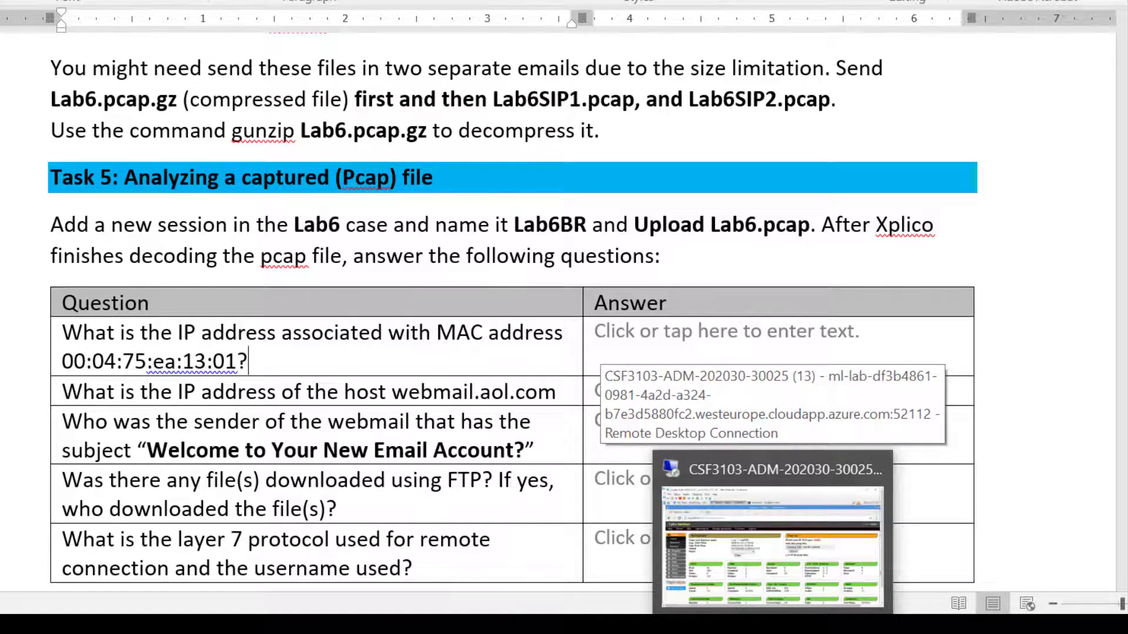
click(772, 546)
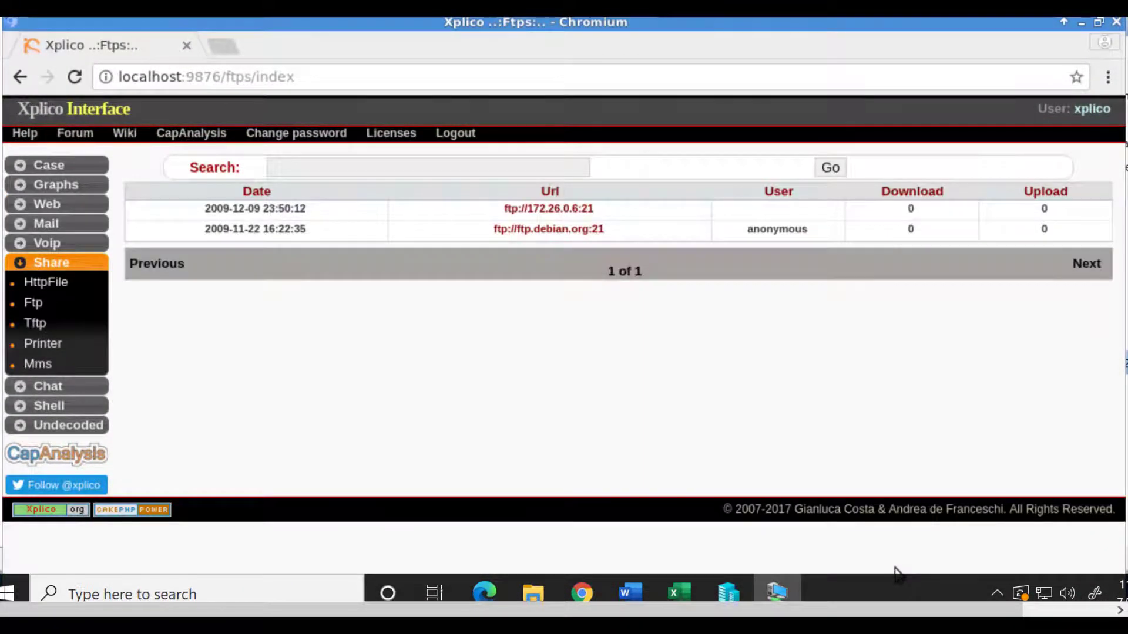
click(624, 590)
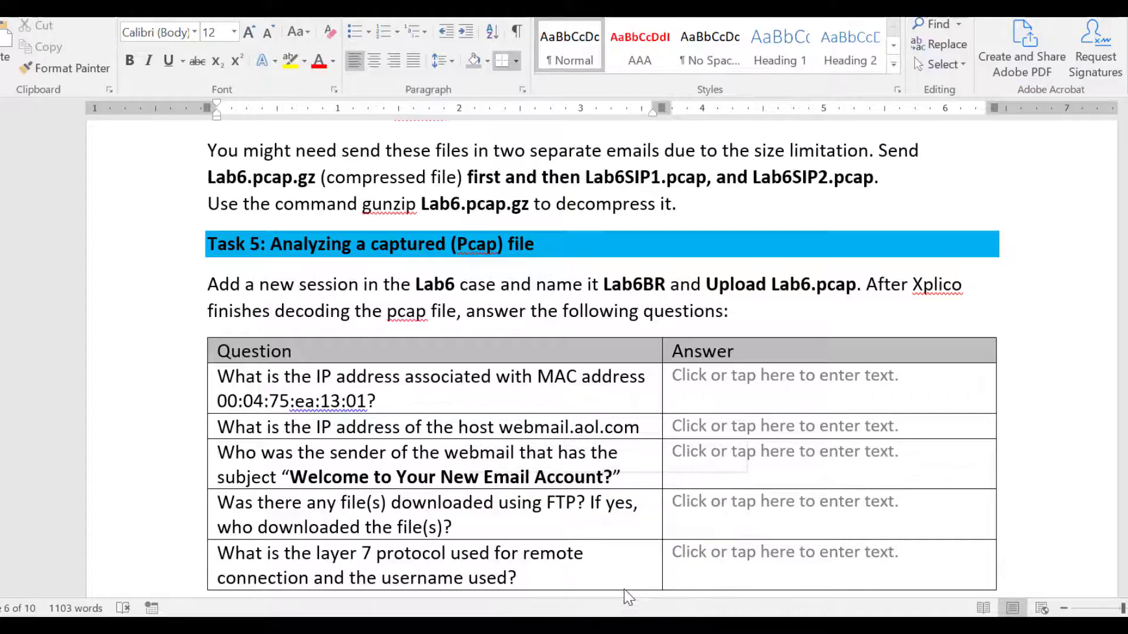
scroll(599, 528, down, 5)
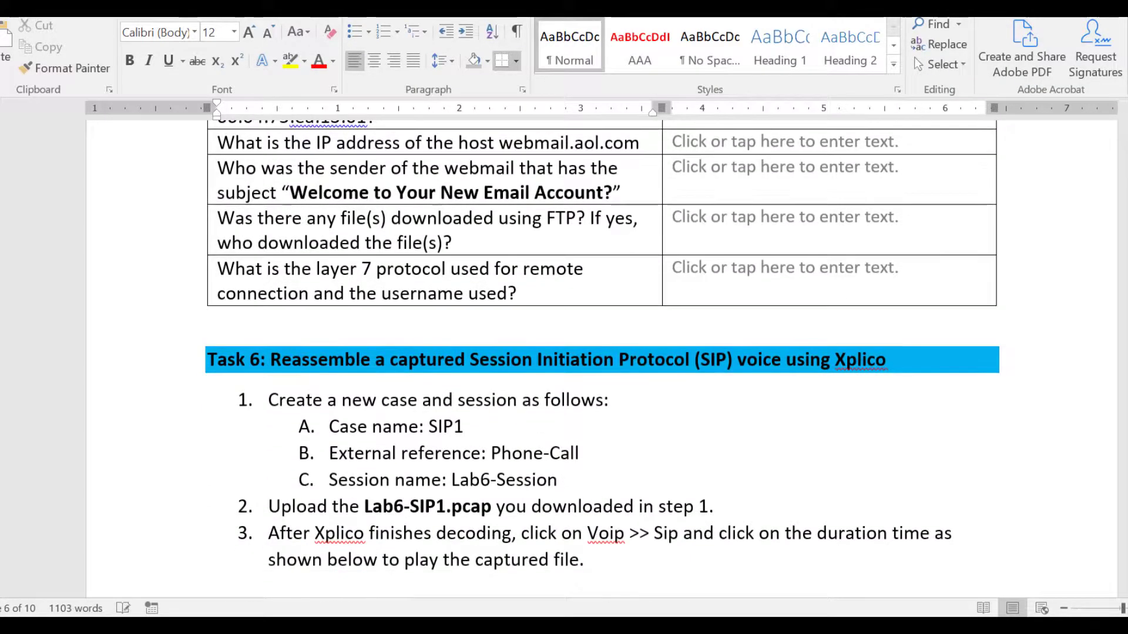
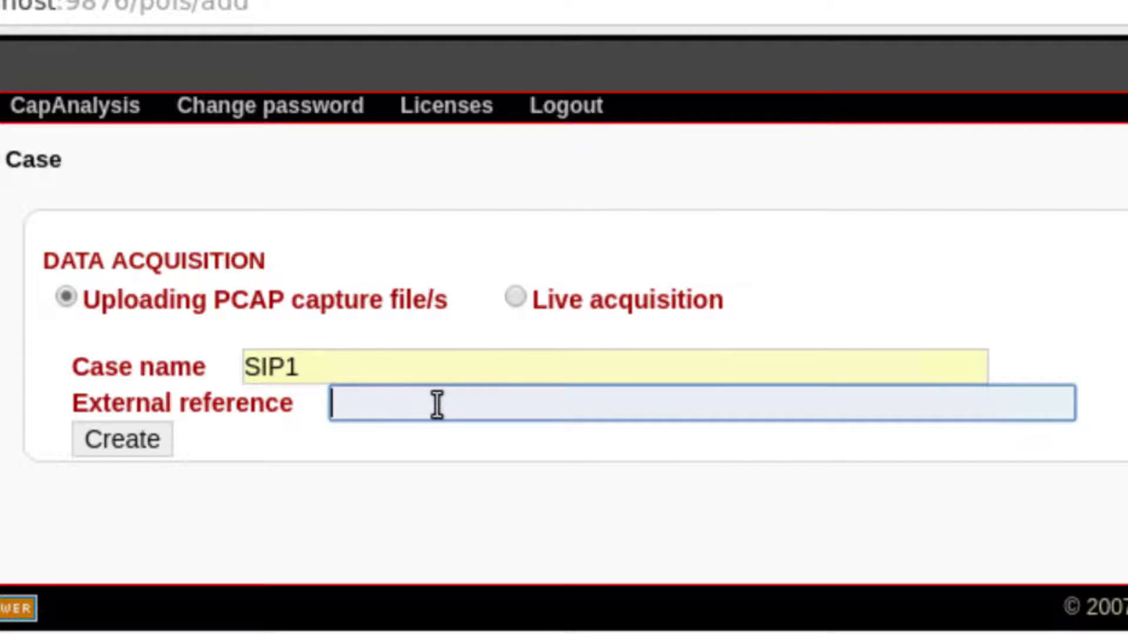
In Xplico, create the PCAP upload case SIP1 with the external reference Phone-Call.
text(Phone-Call)
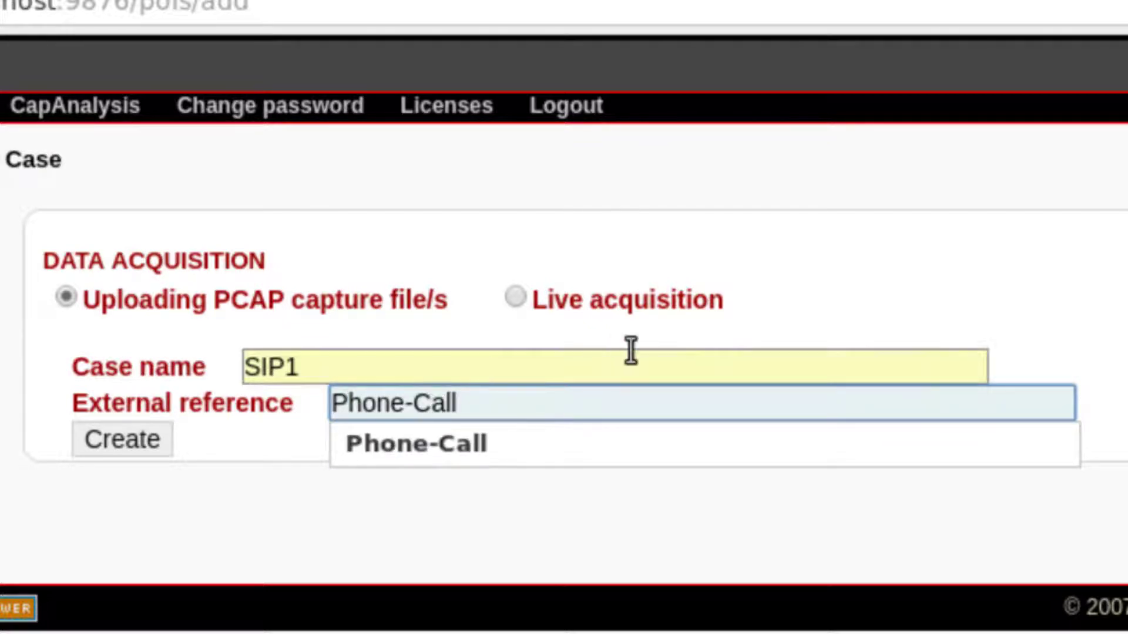
click(761, 338)
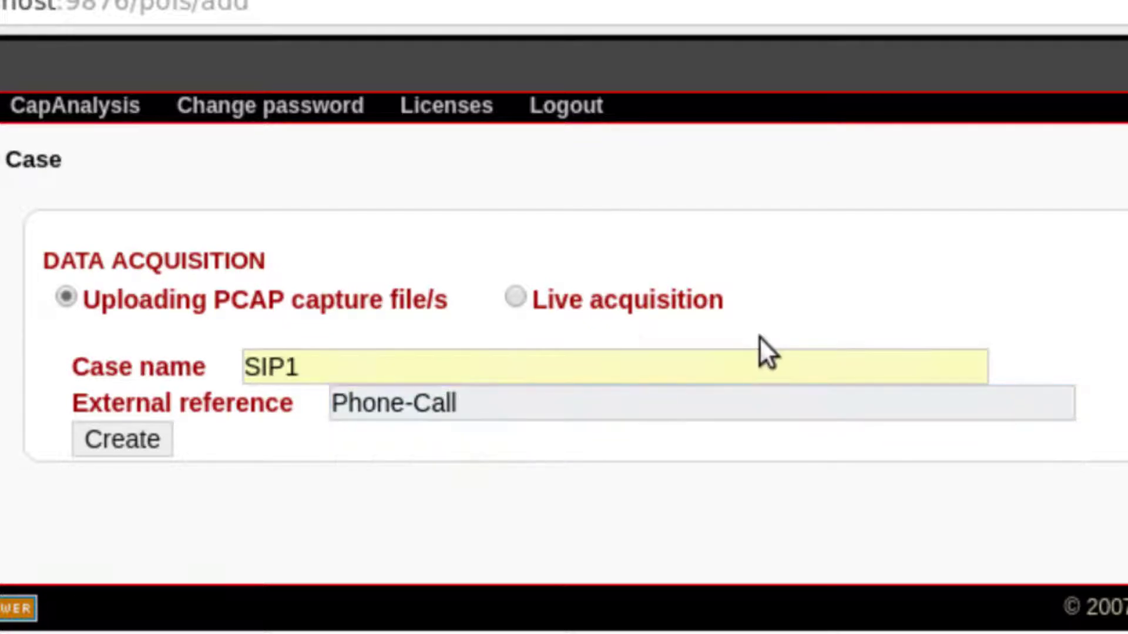
click(129, 448)
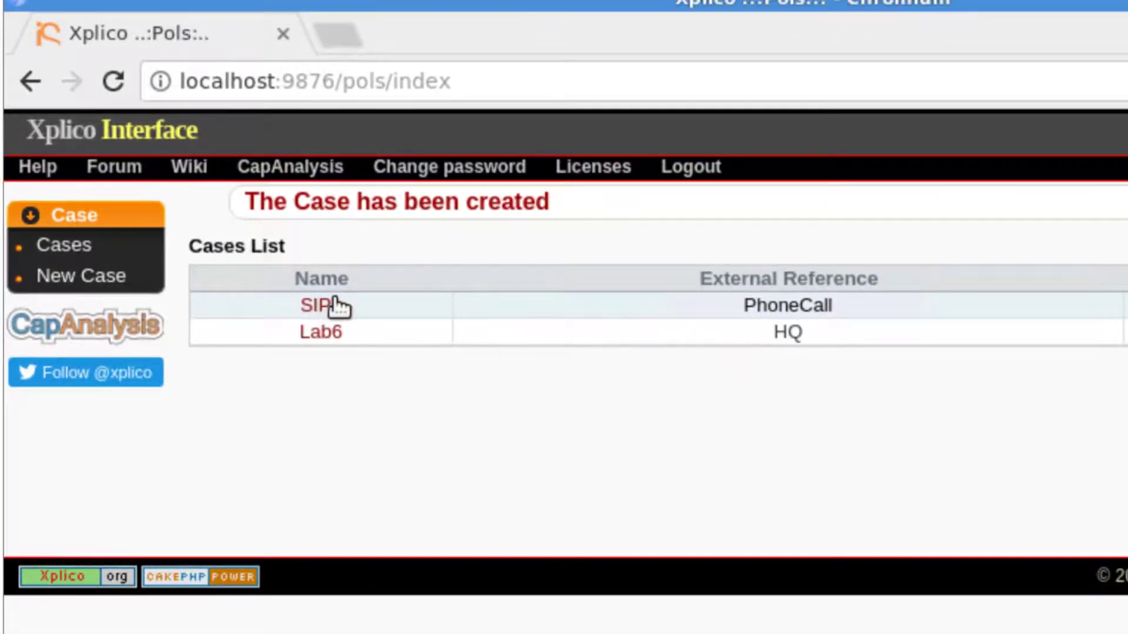
Open the SIP1 case and create a new listening session named Lab6-Session.
click(325, 304)
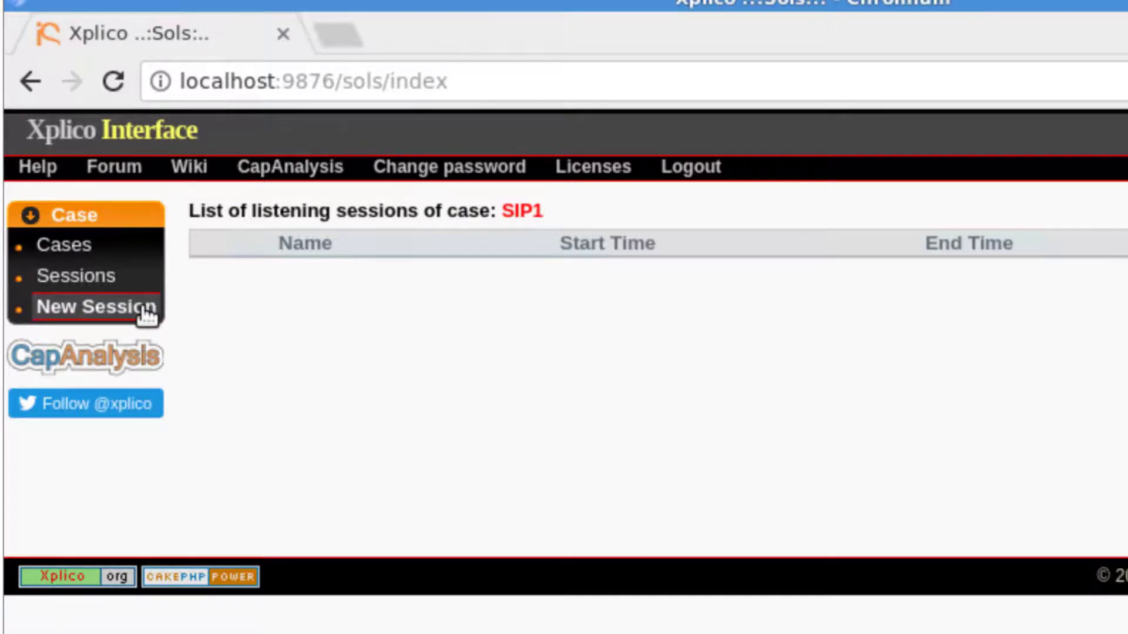
click(146, 312)
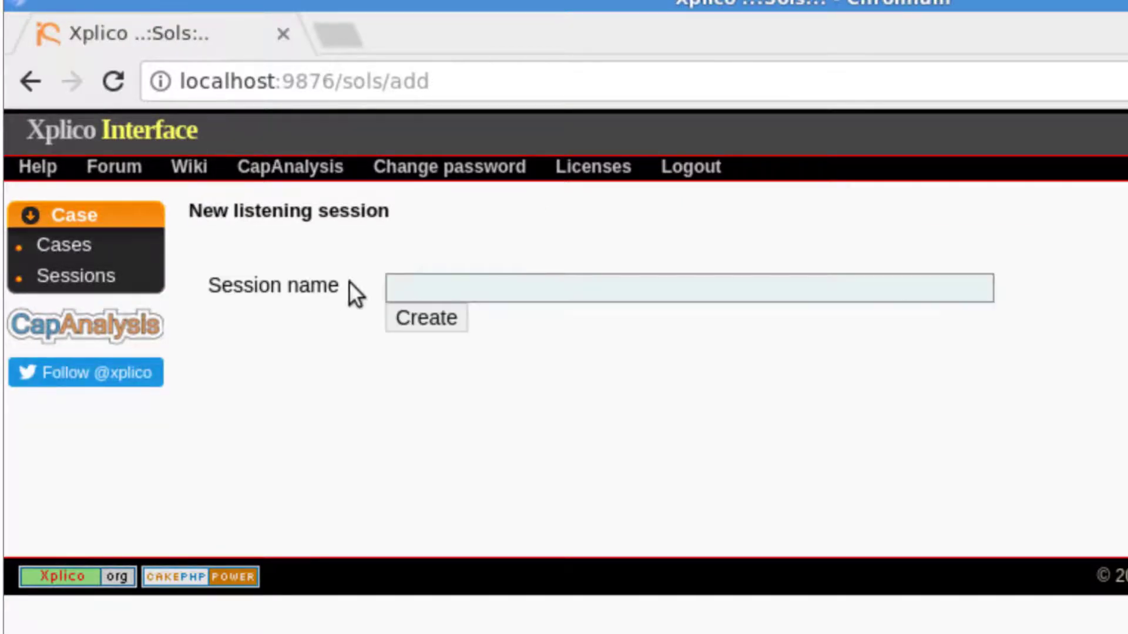
key(Return)
click(411, 291)
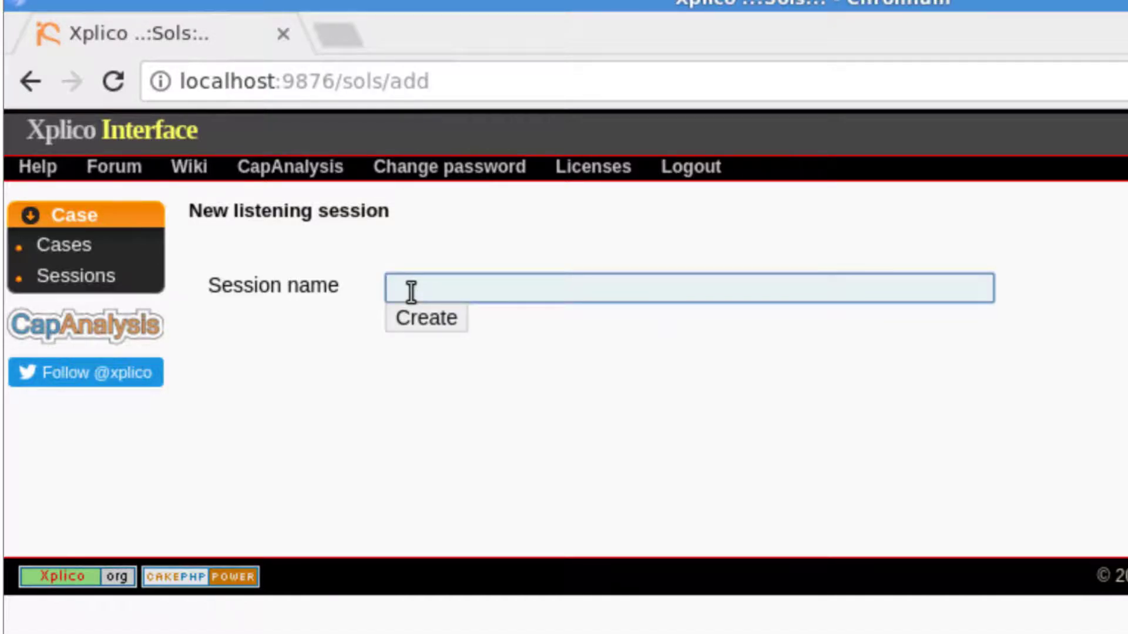
text(Lab6)
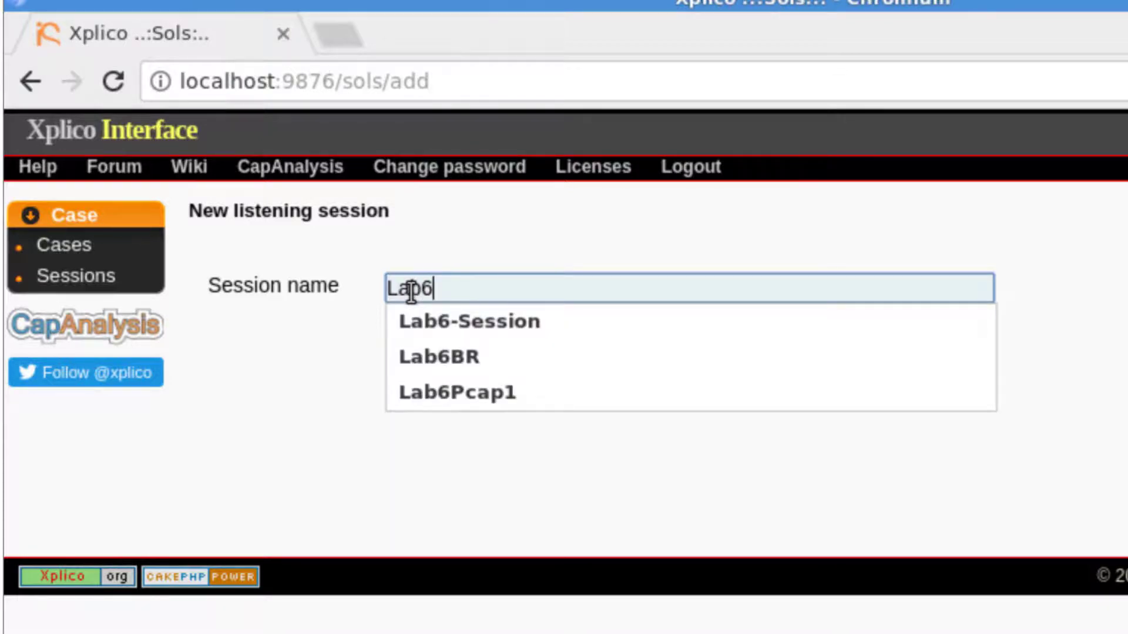
text(-Sessi)
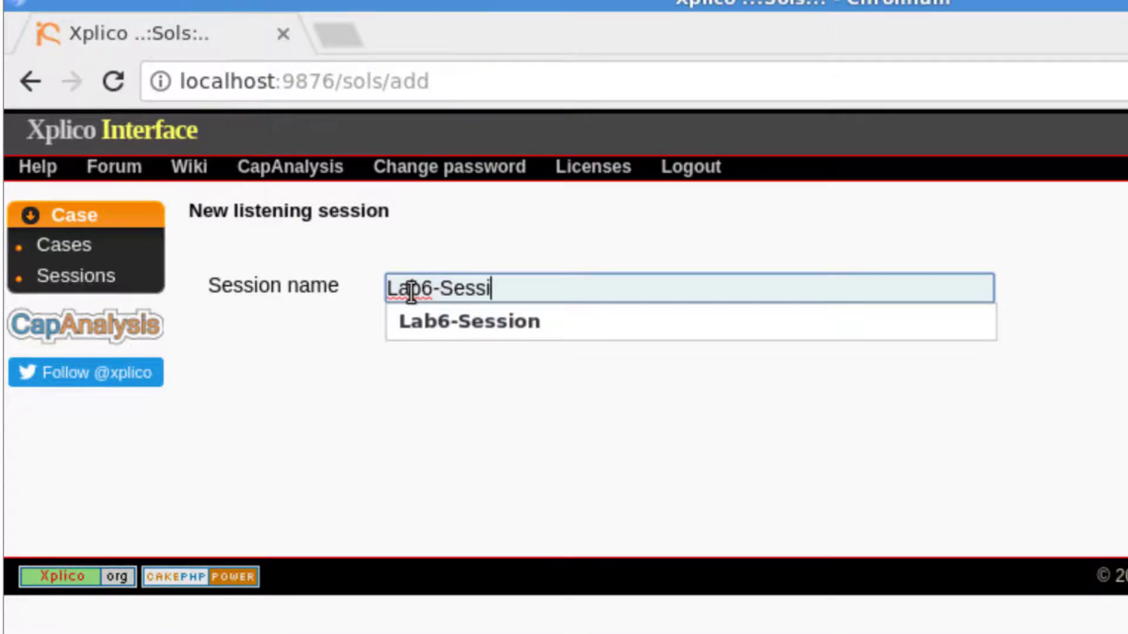
text(on)
click(408, 380)
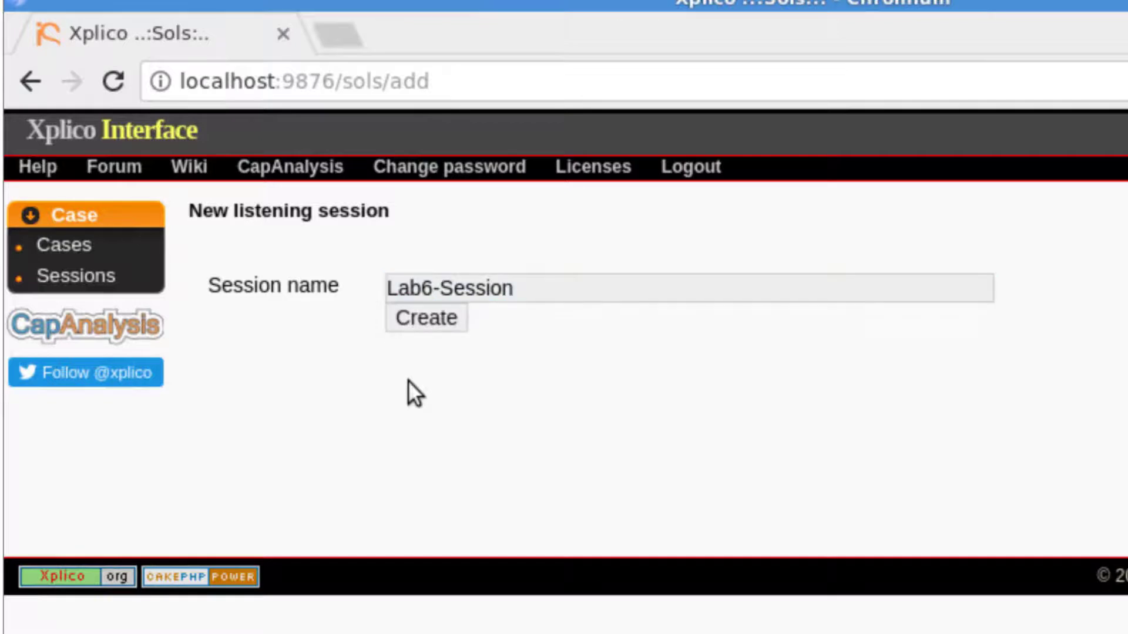
click(422, 332)
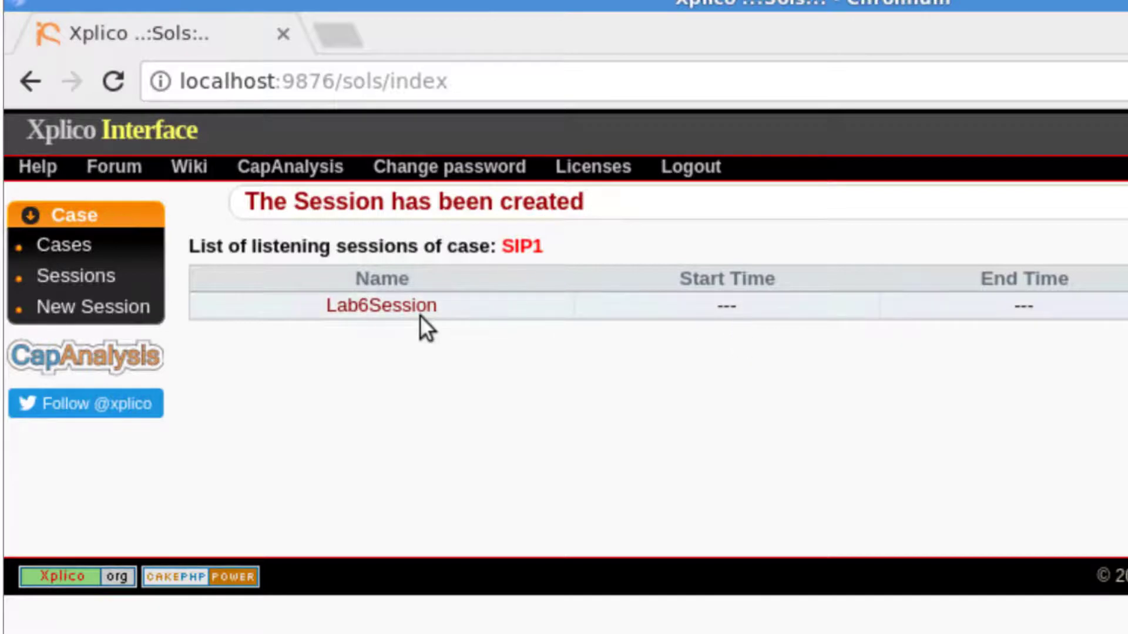
Open the new session of the SIP1 case and upload Lab6SIP1.pcap from the Xplico folder for decoding.
click(386, 312)
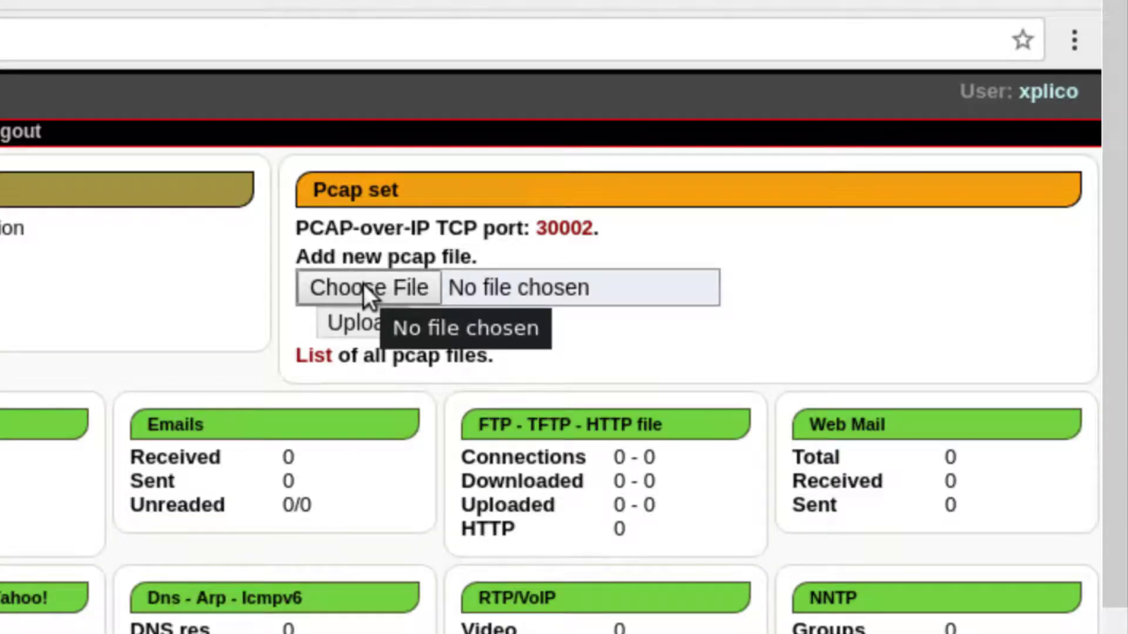
click(363, 284)
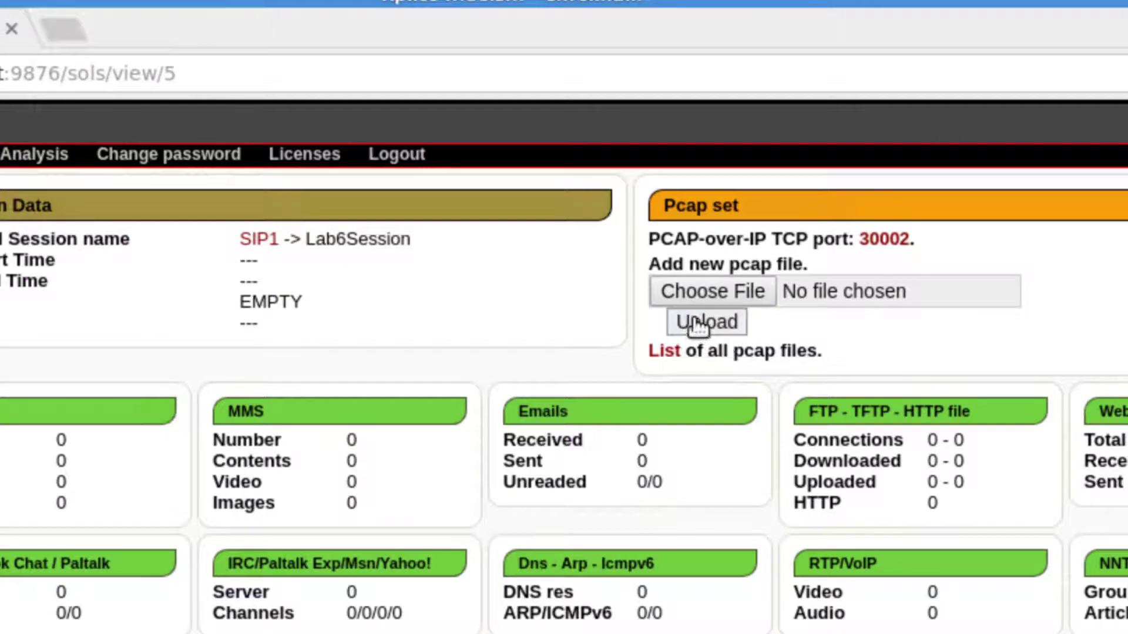
click(705, 296)
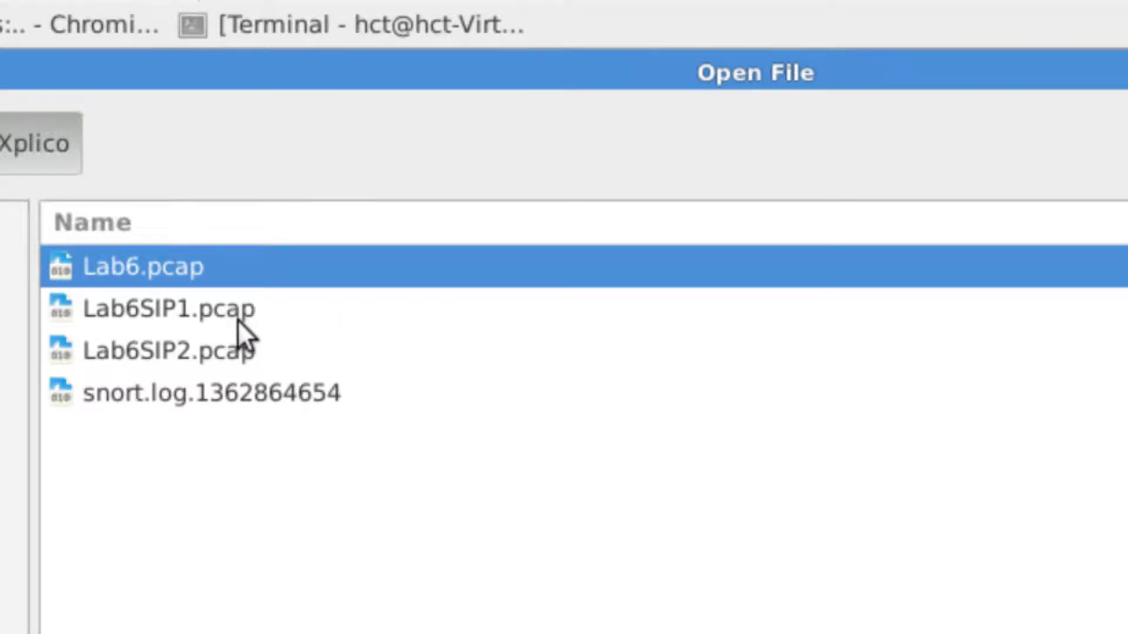
double_click(185, 308)
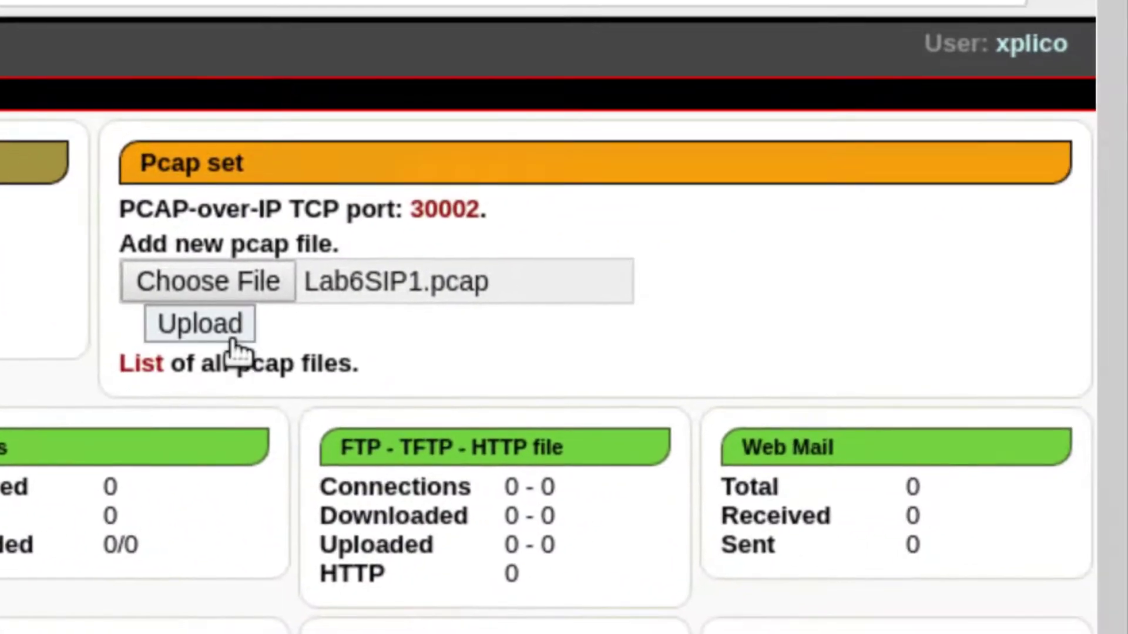
click(1025, 517)
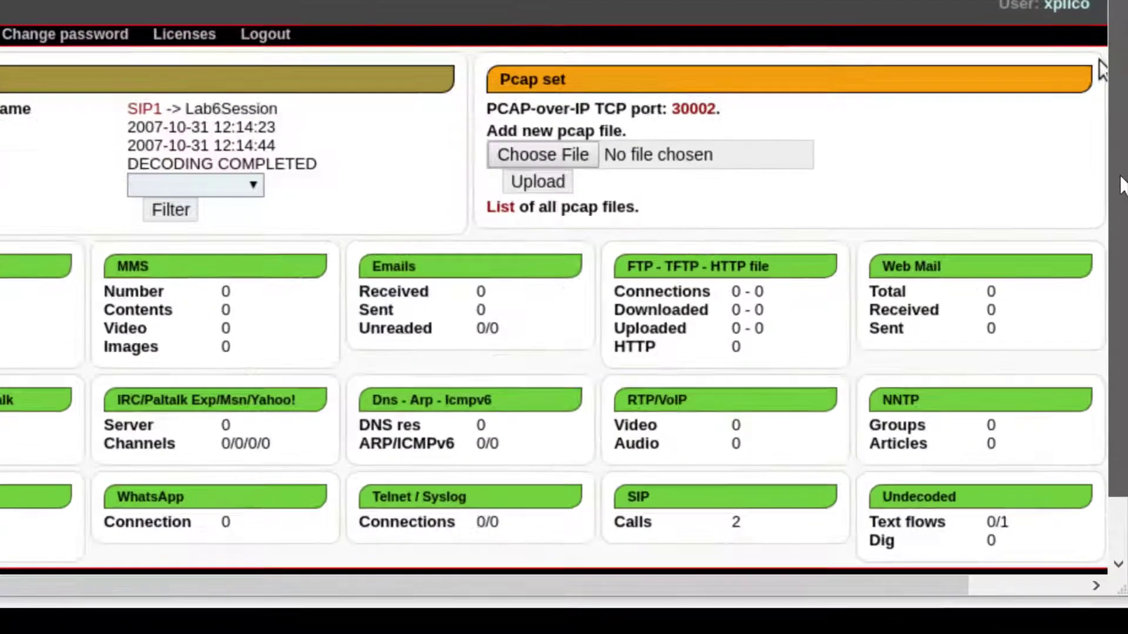
Open the 19-second call among the decoded SIP calls, try to play the called party's audio, and close the player window.
scroll(911, 455, down, 2)
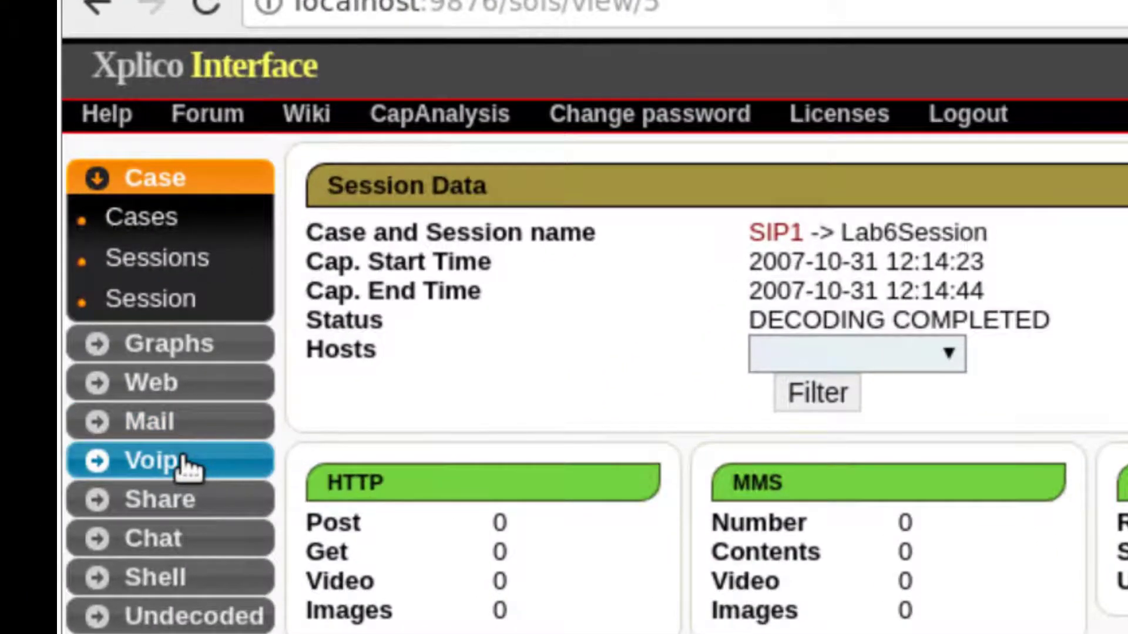
click(181, 457)
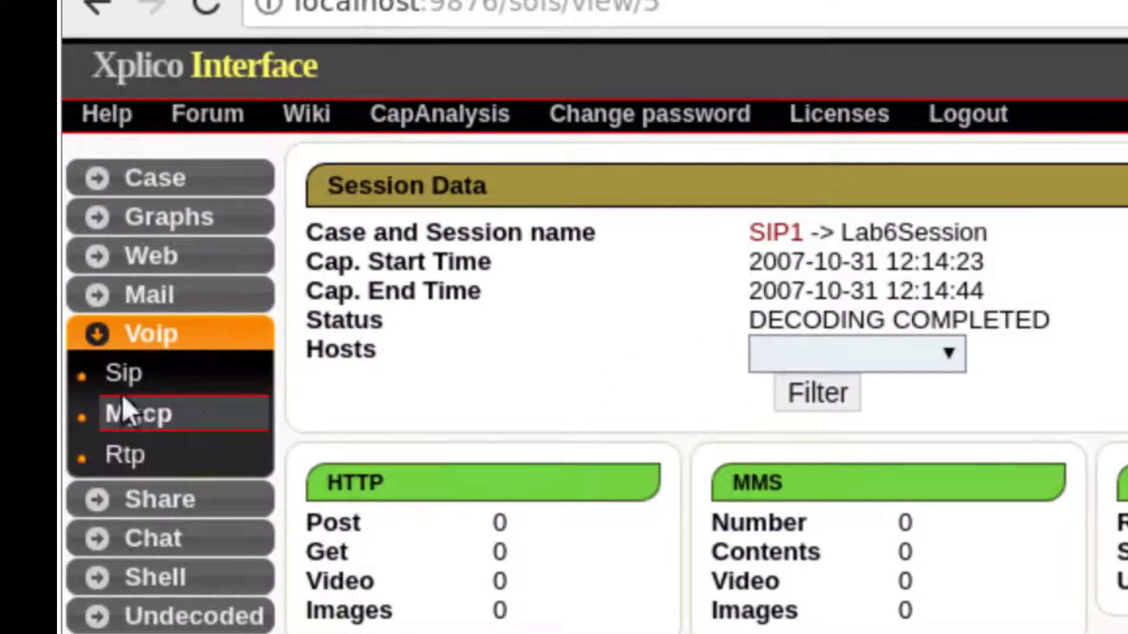
click(118, 385)
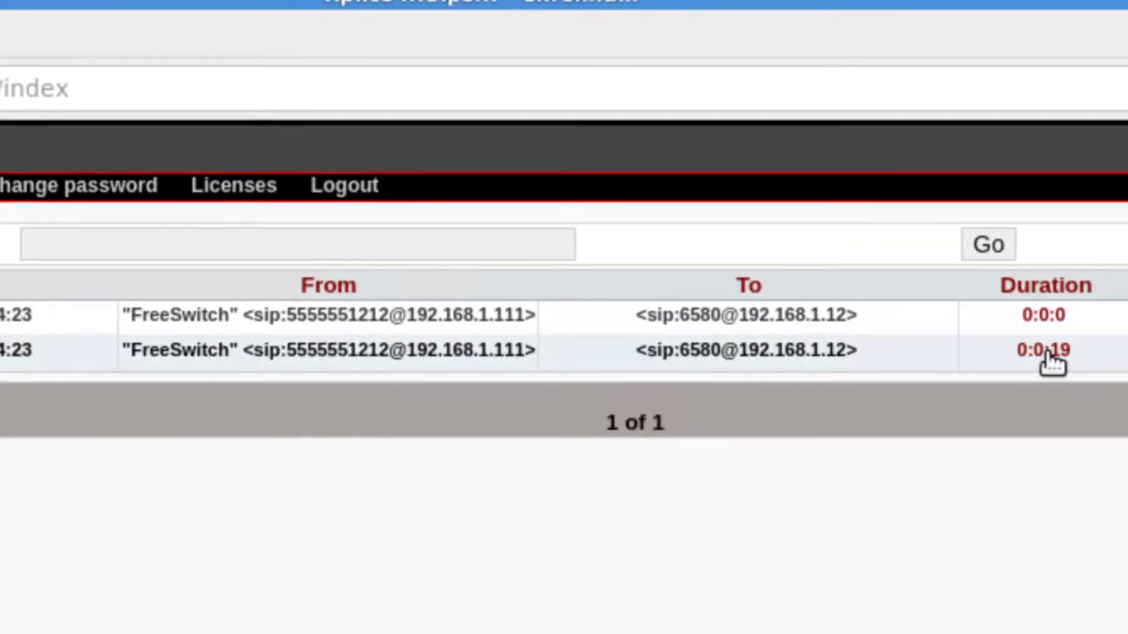
click(1046, 350)
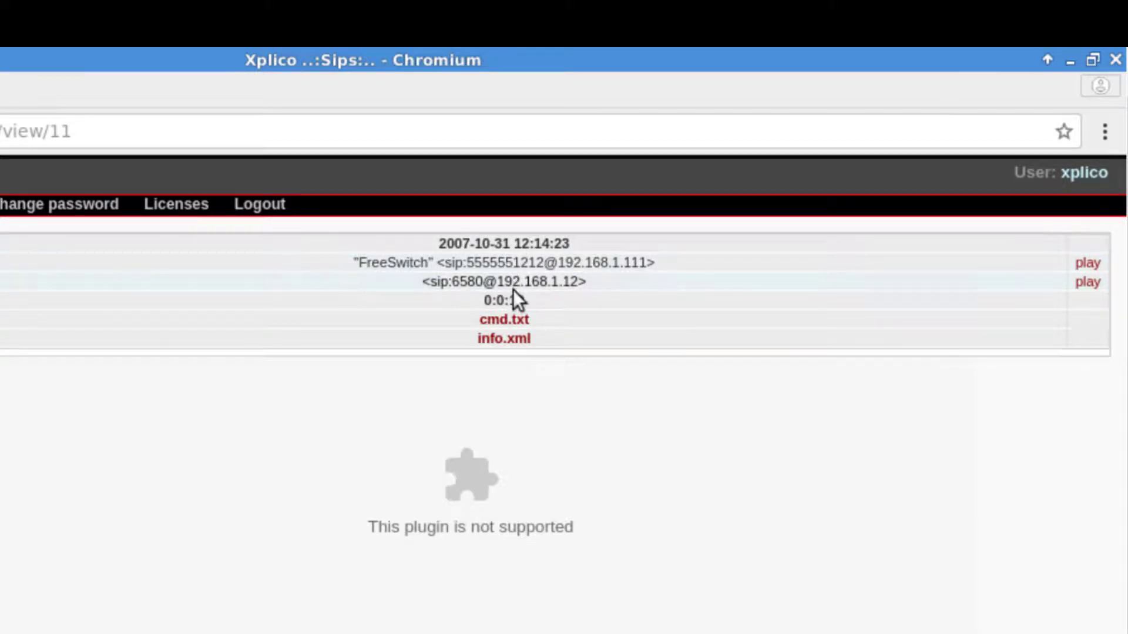
click(1085, 284)
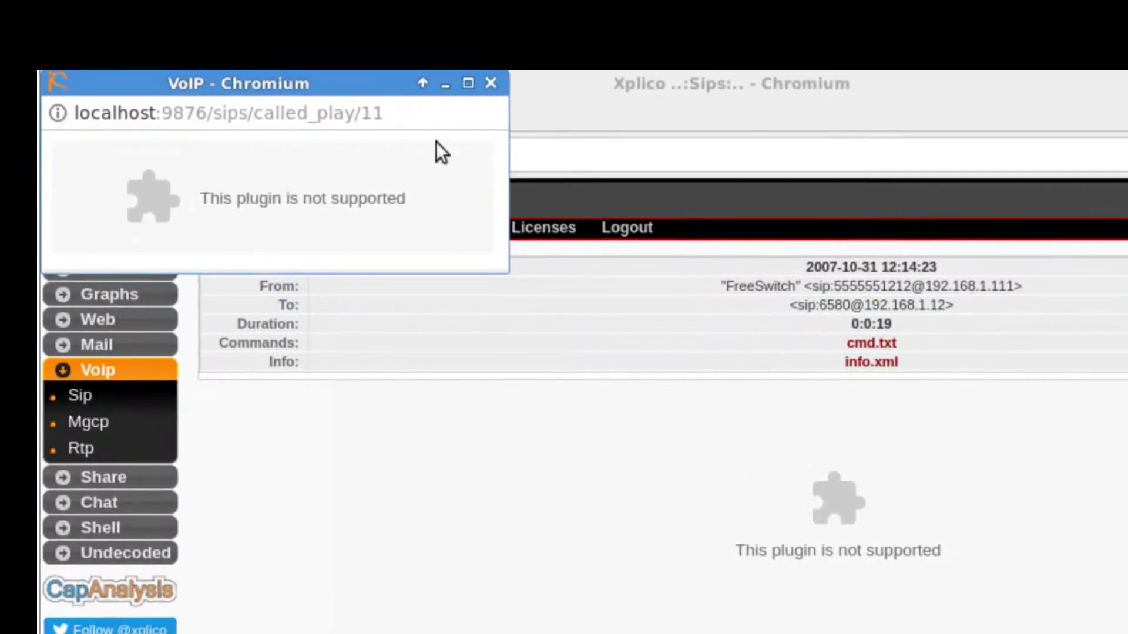
click(491, 89)
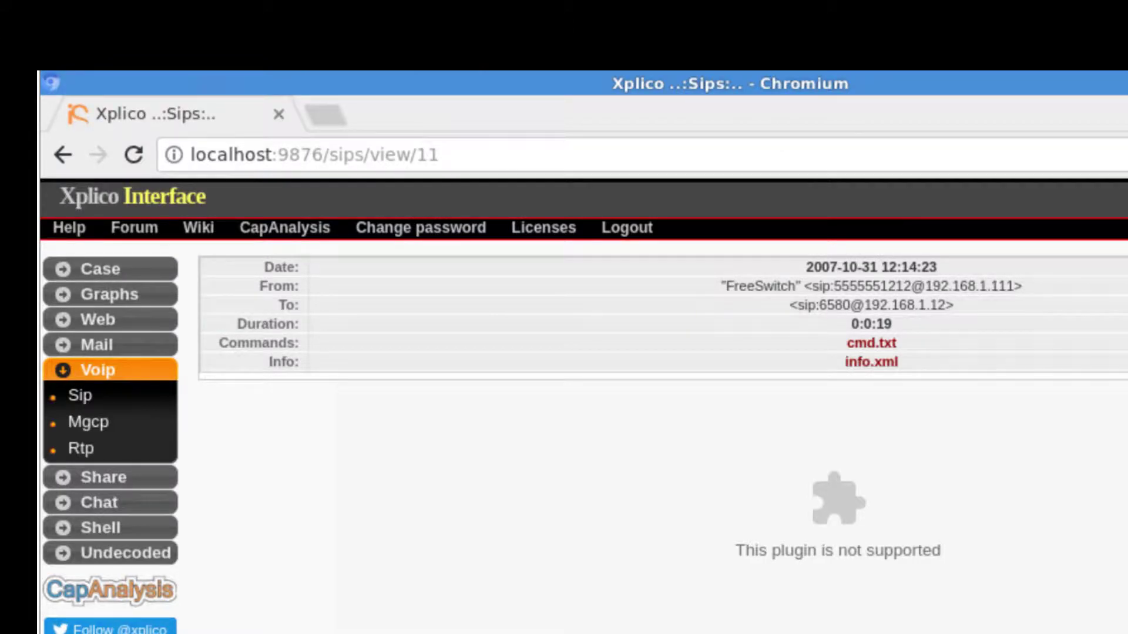
Switch to the Lab06 Word document and read the remaining Task 6 instructions on playing the captured call.
click(778, 624)
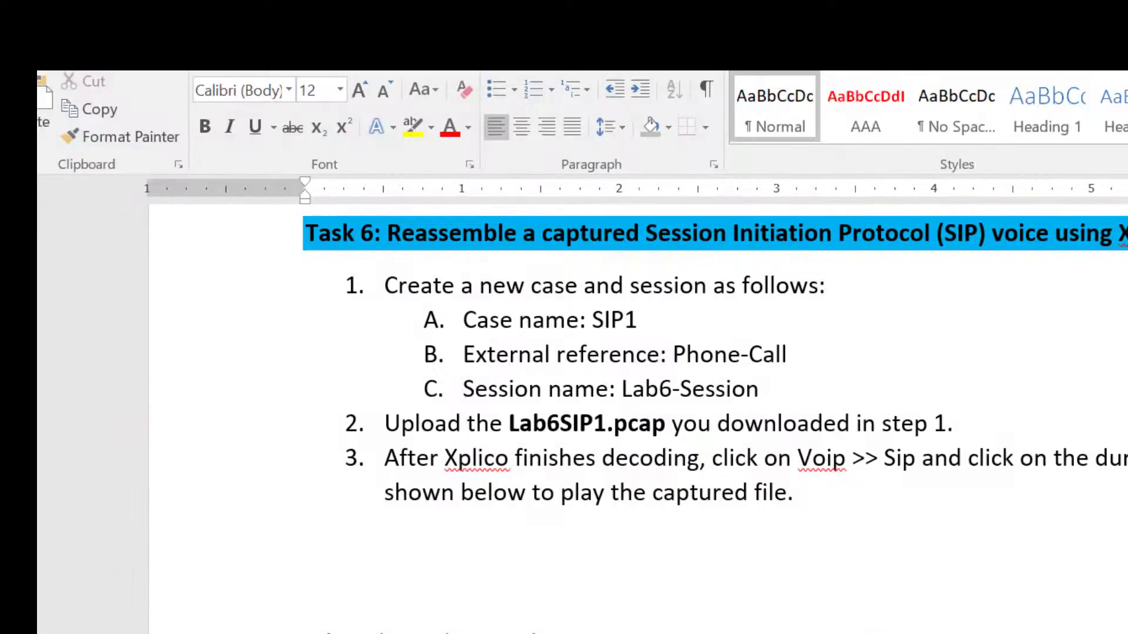
scroll(777, 619, down, 15)
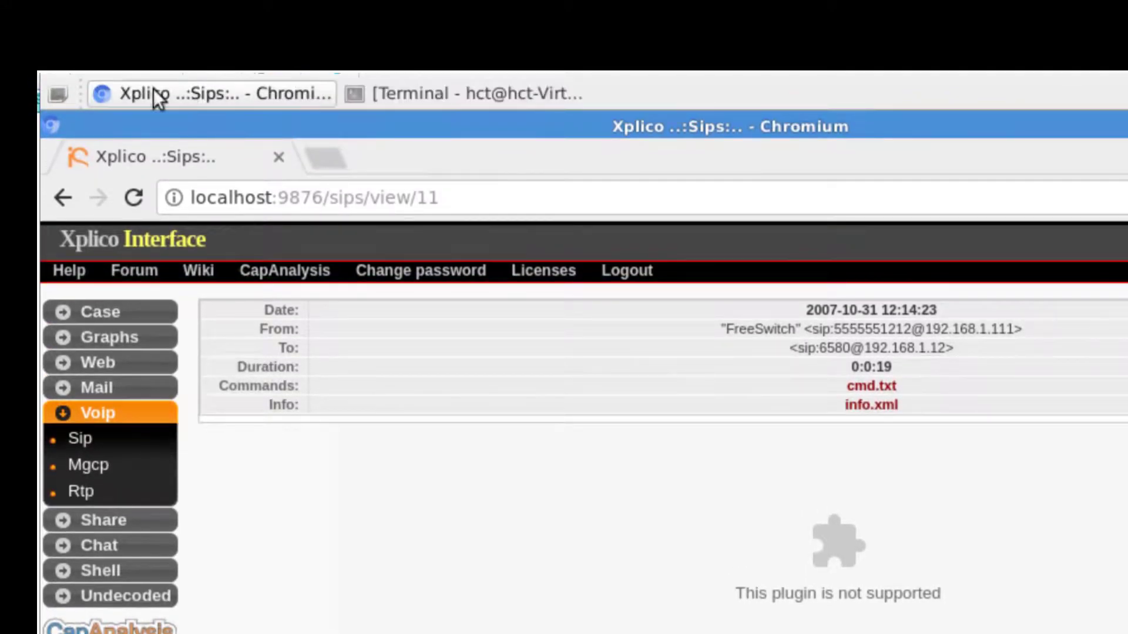
click(59, 93)
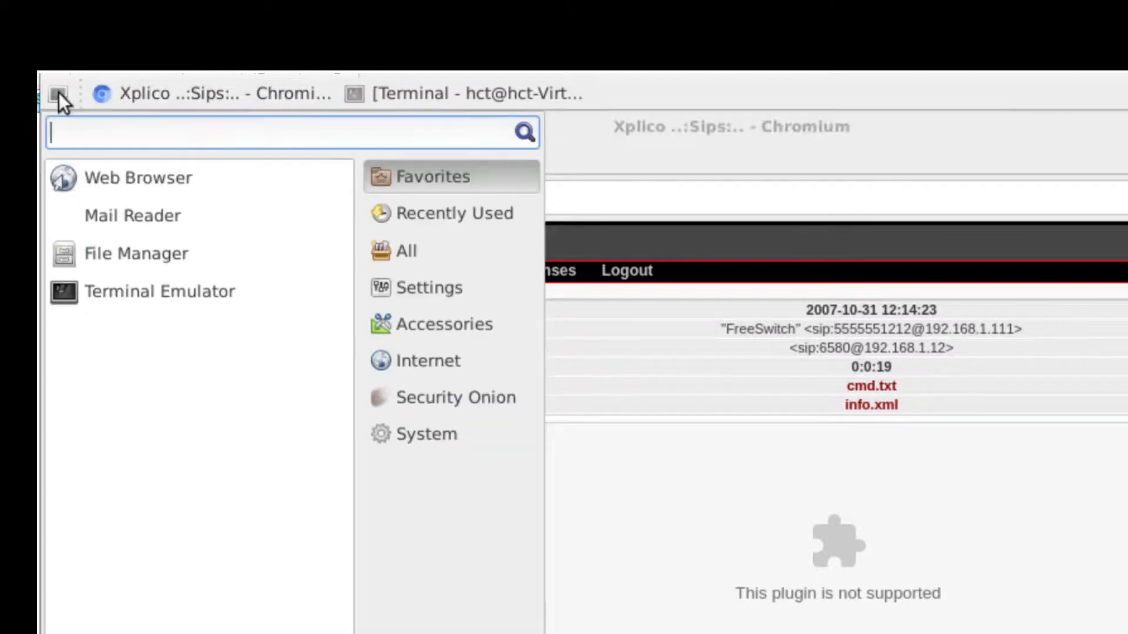
click(139, 184)
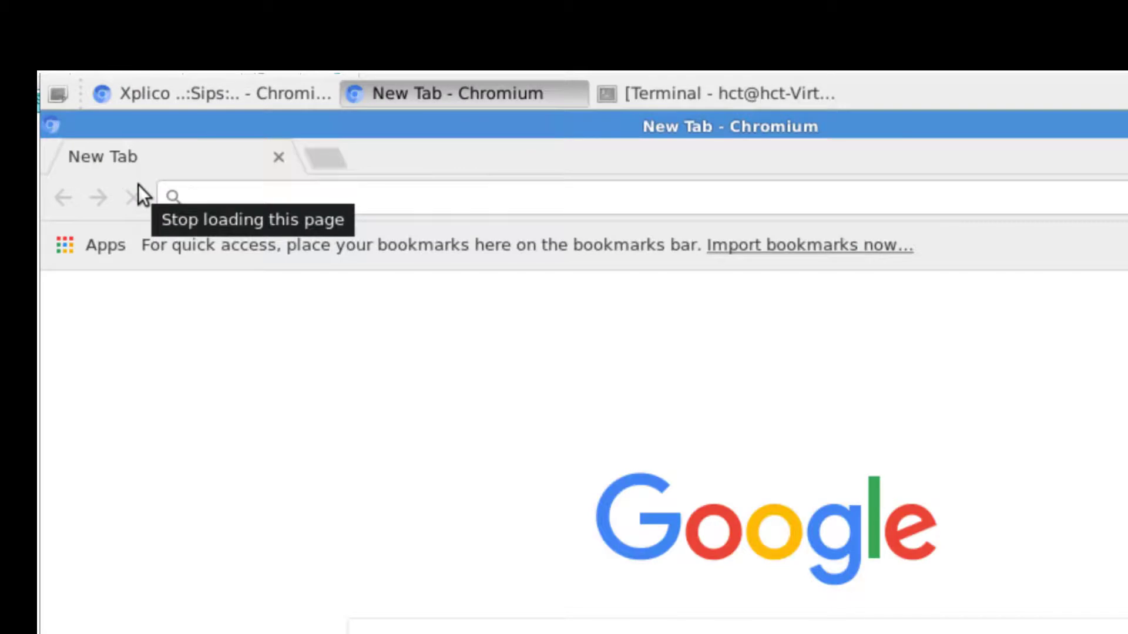
text(htt)
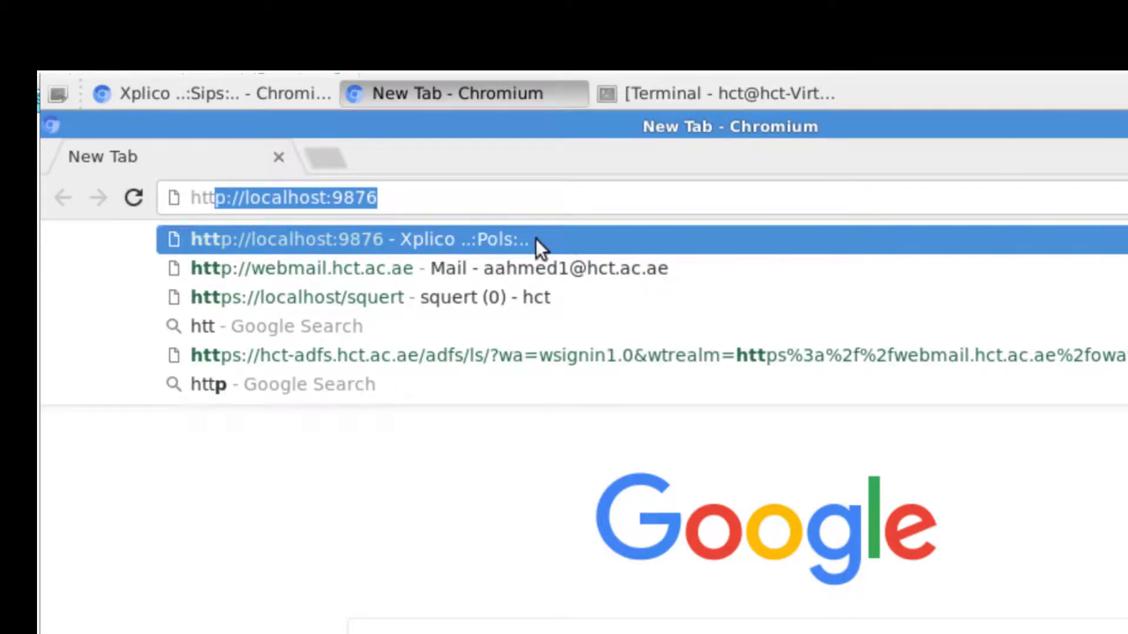
key(BackSpace)
key(BackSpace)
key(BackSpace)
key(BackSpace)
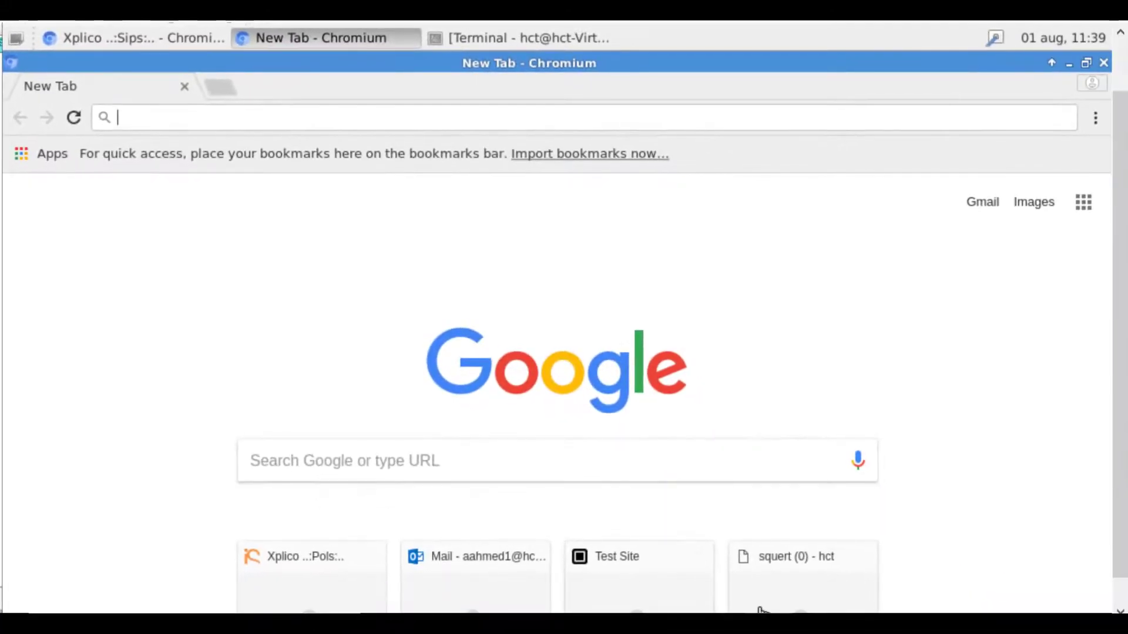
mouse_move(1023, 633)
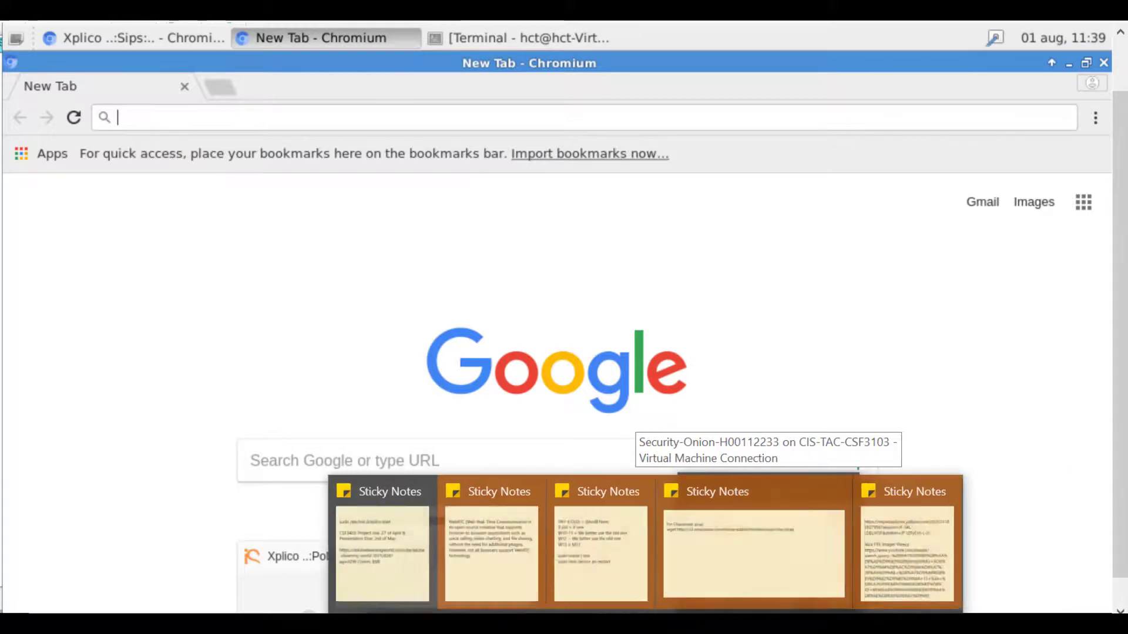
click(685, 554)
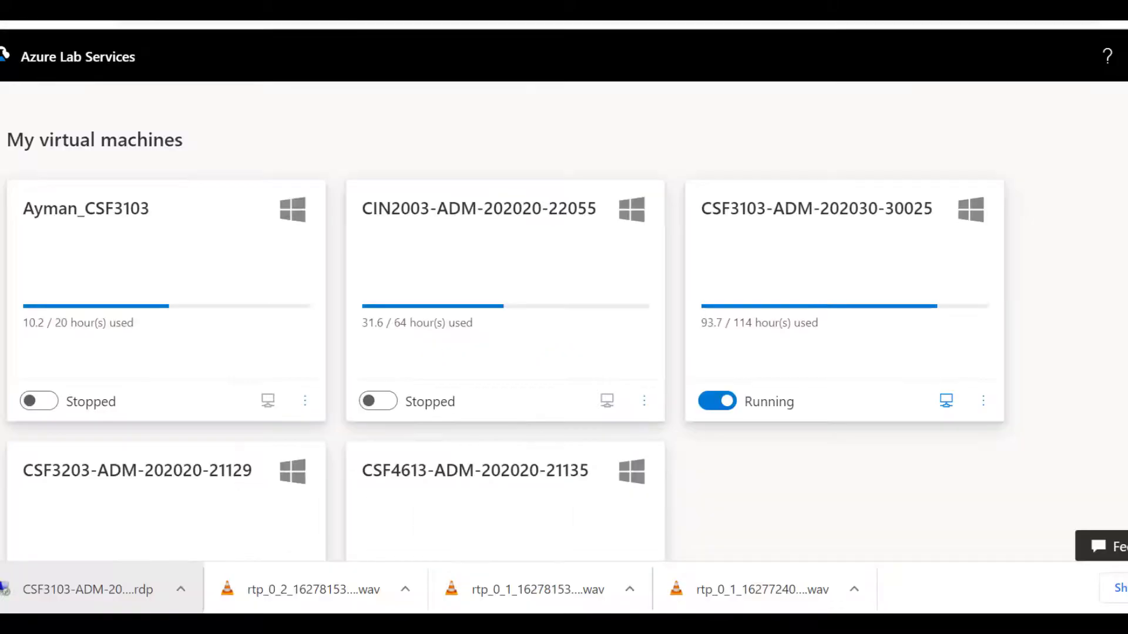
key(ctrl+t)
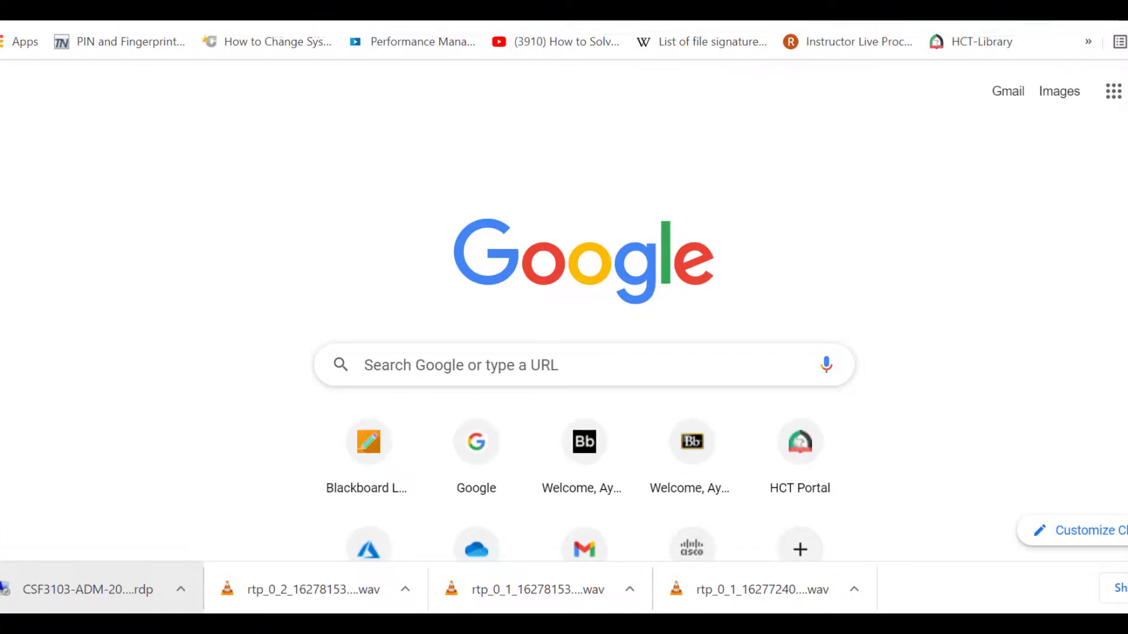
text(https)
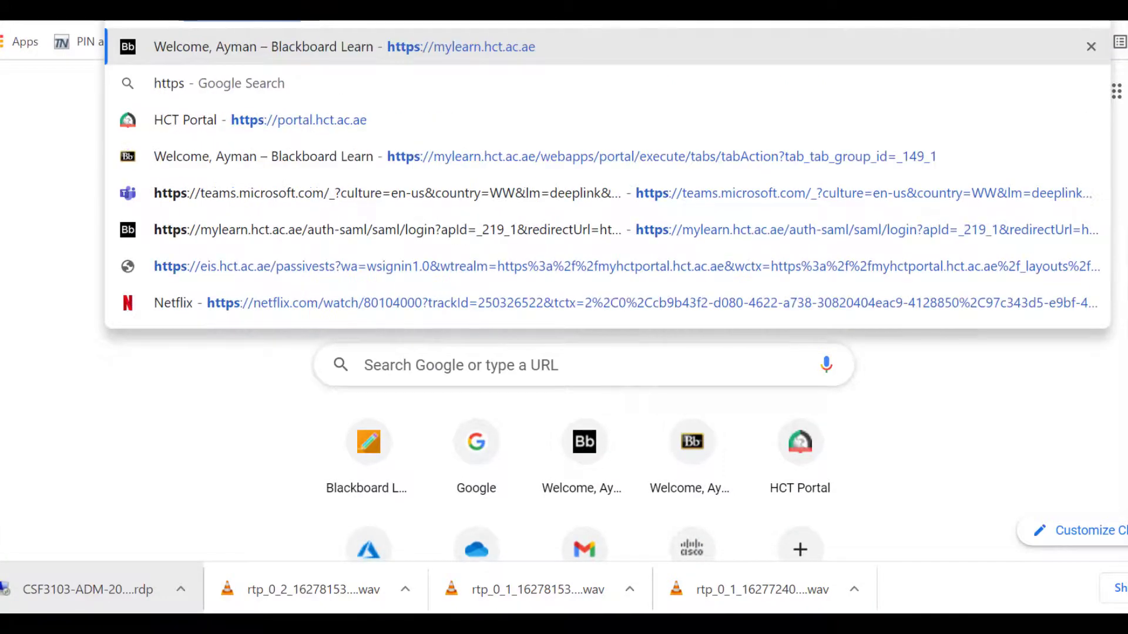
text(://)
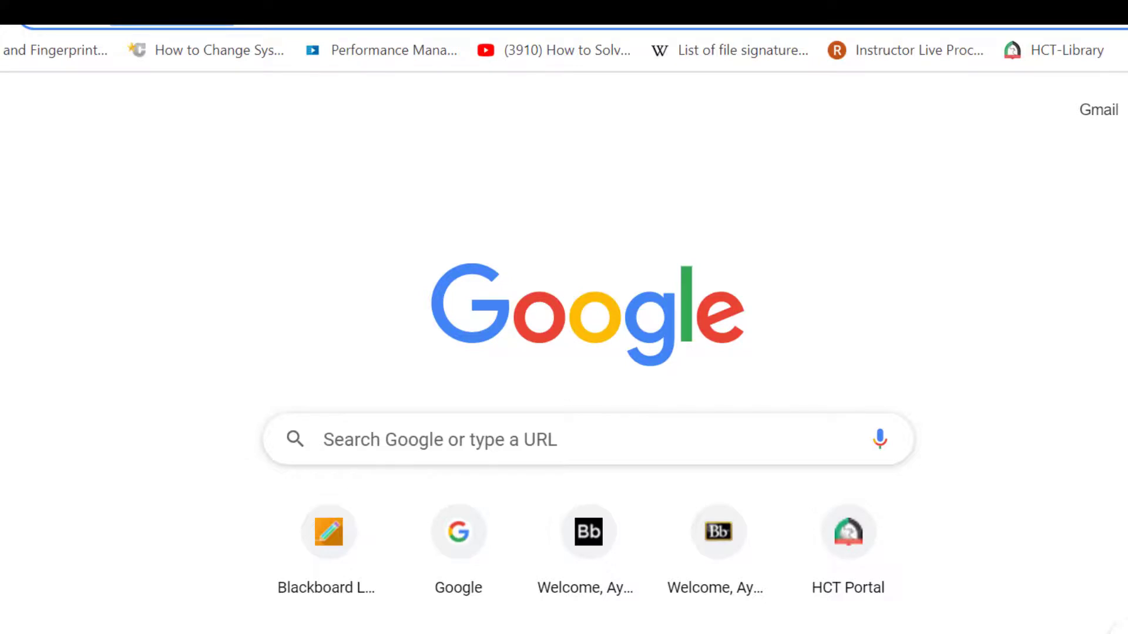
text(https://pcap)
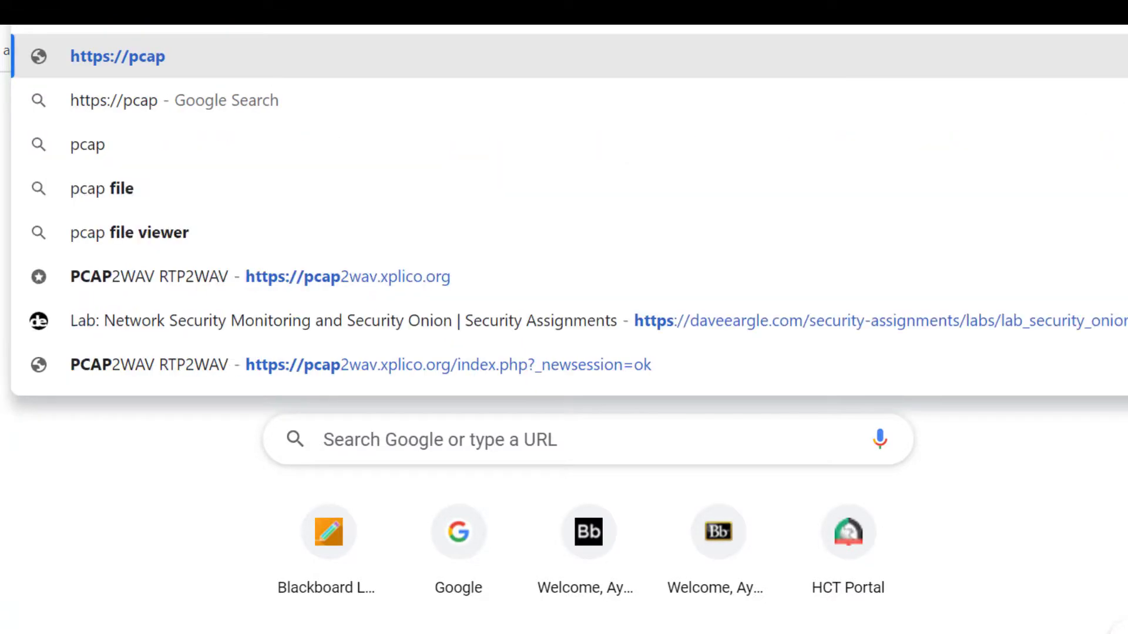
text(2wav)
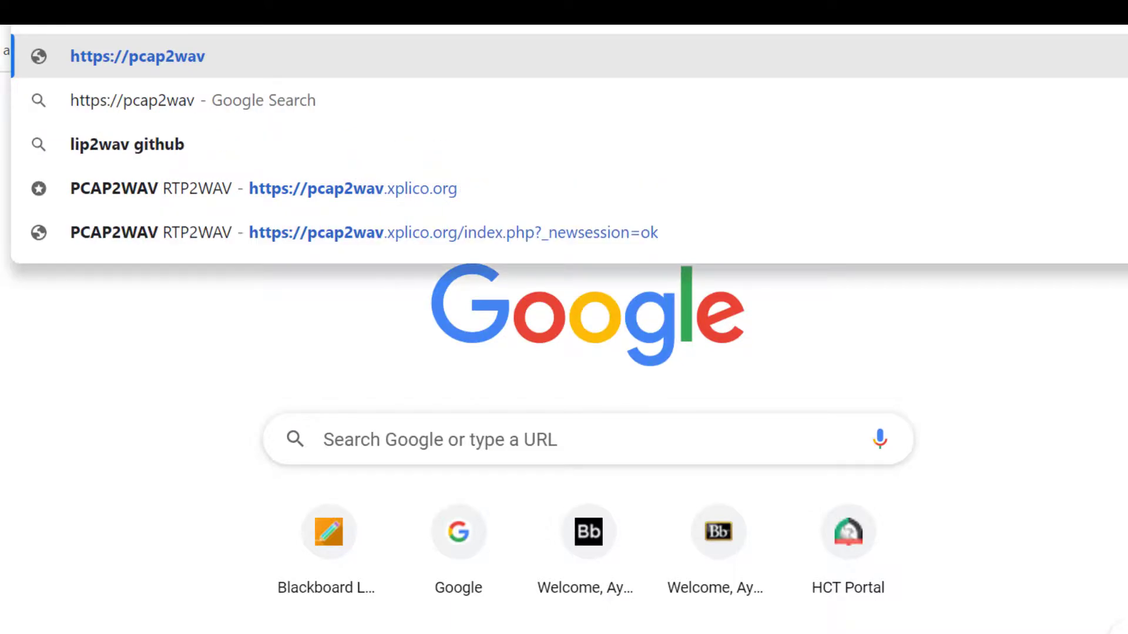
text(.)
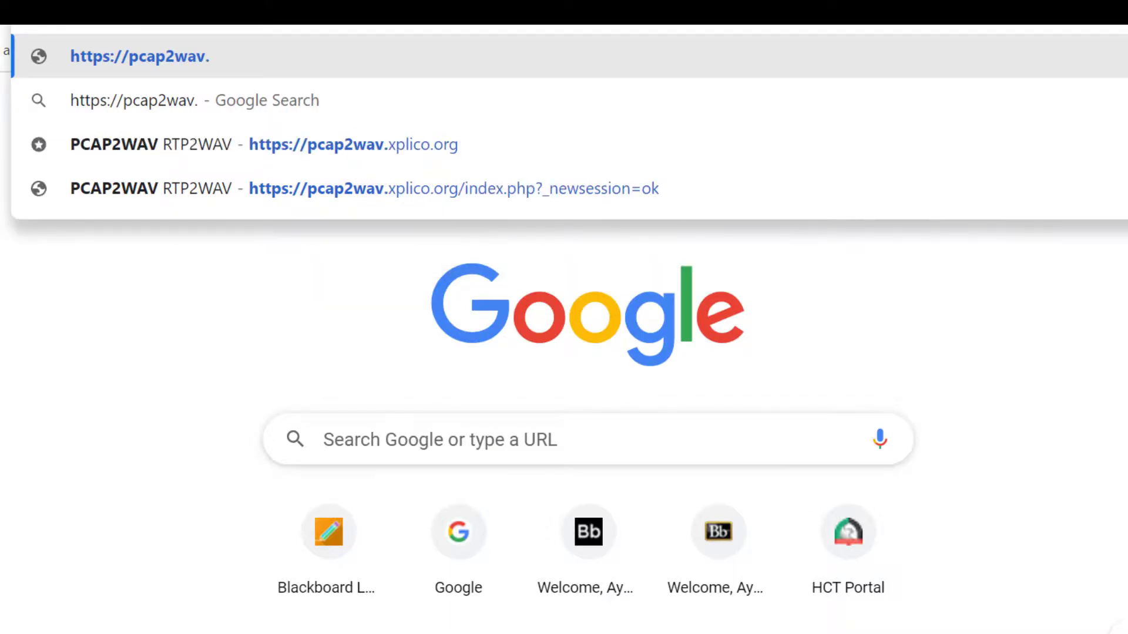
text(xplico)
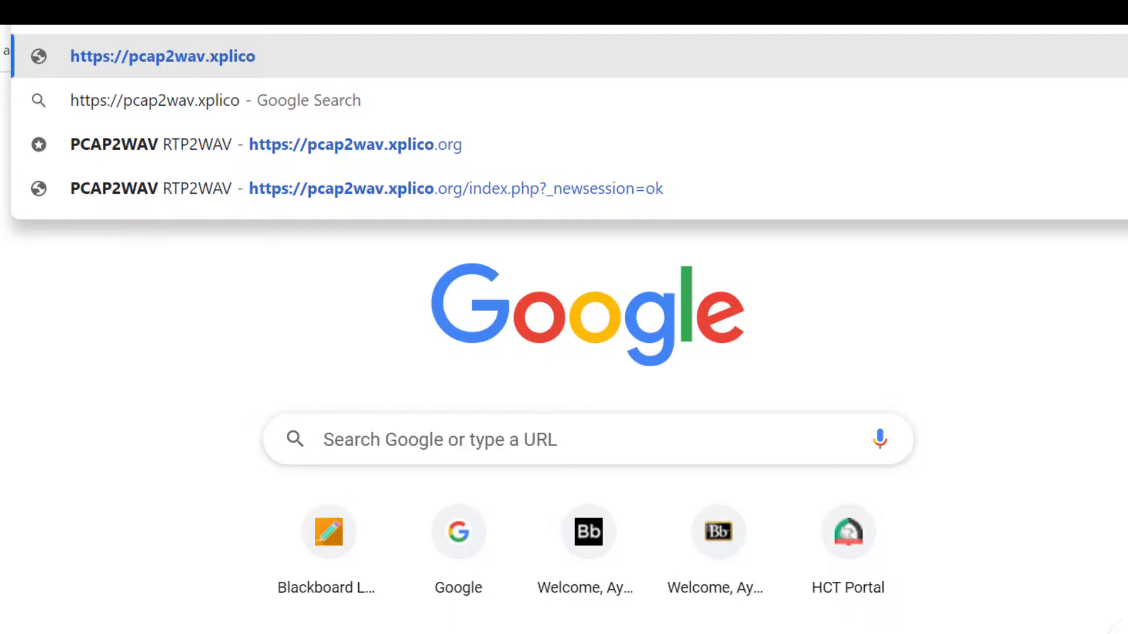
text(.org)
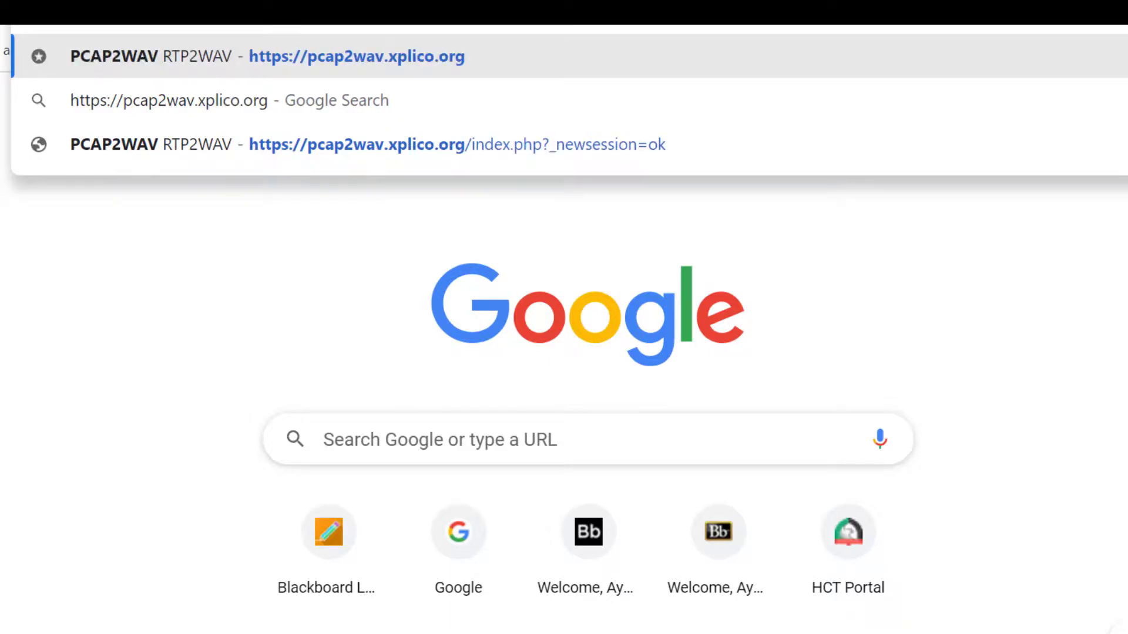
key(Return)
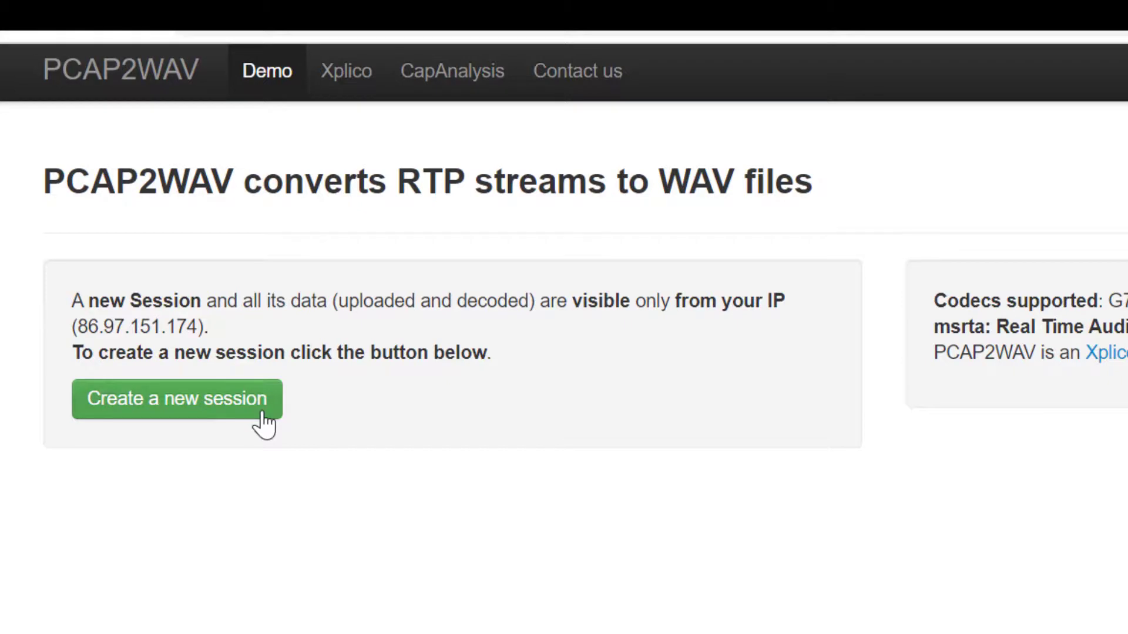
Create a new PCAP2WAV session and upload Lab6SIP1.pcap for conversion to WAV.
click(264, 421)
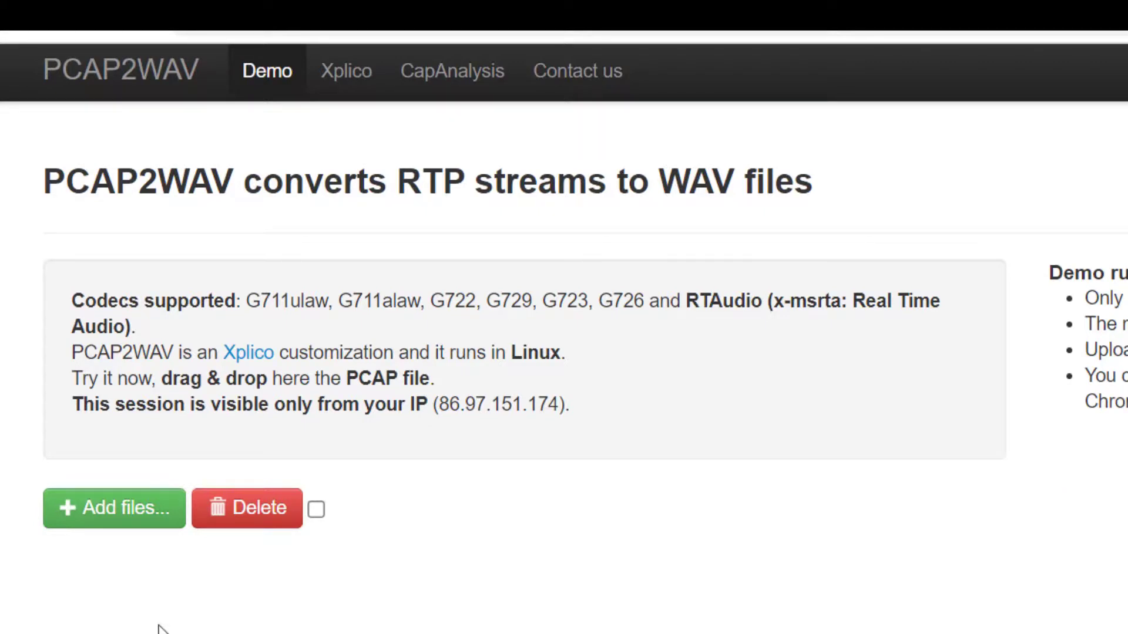
click(128, 517)
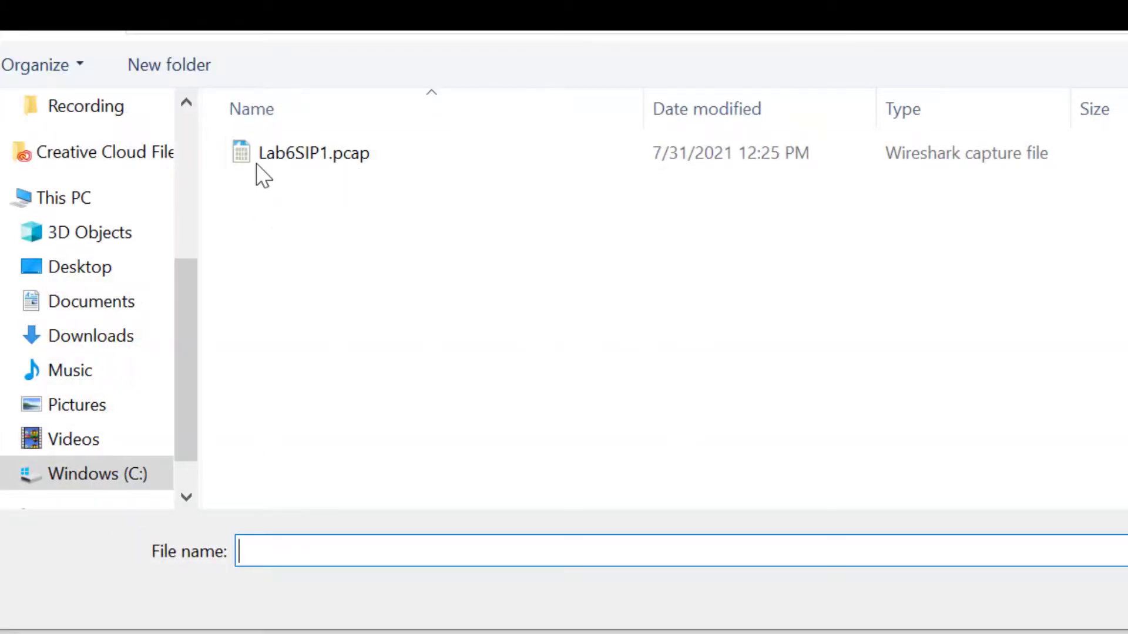
click(328, 158)
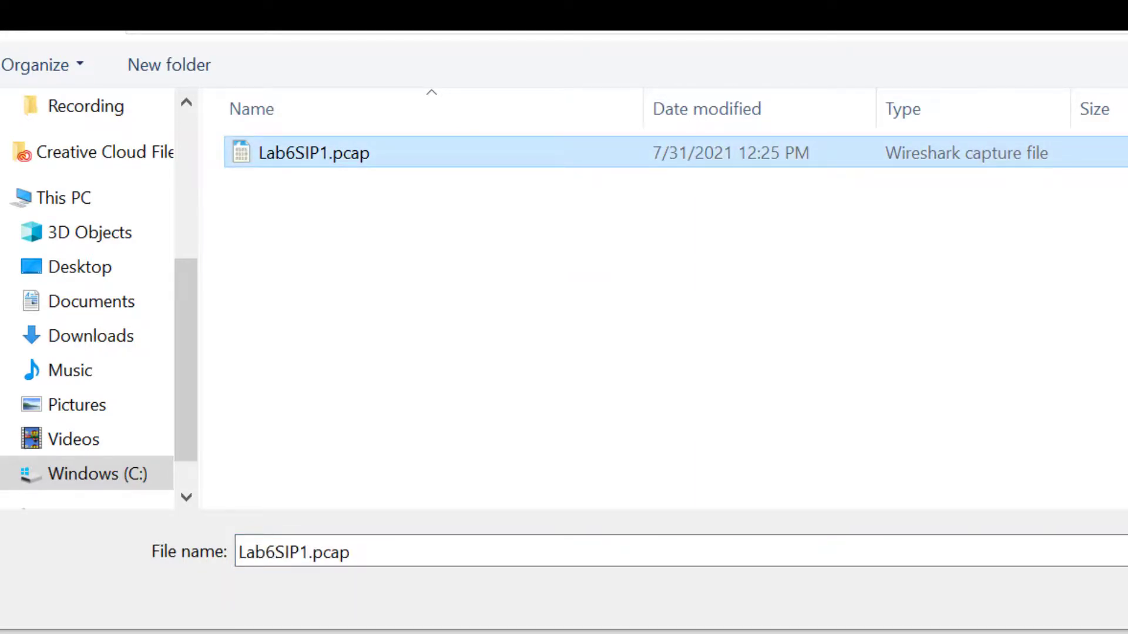
key(Return)
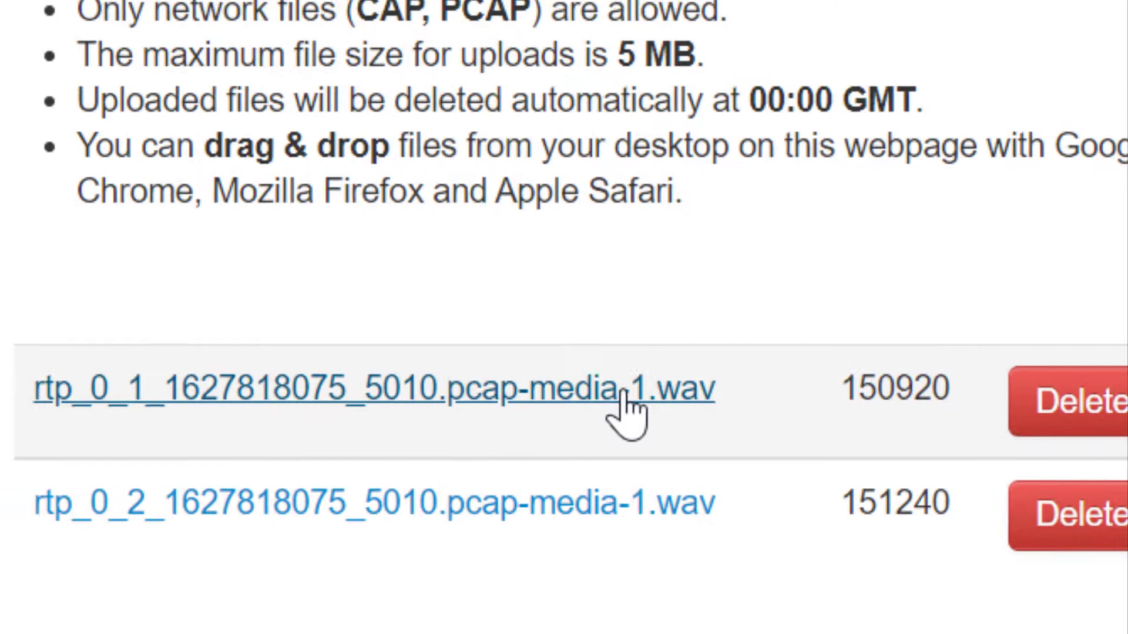
click(625, 393)
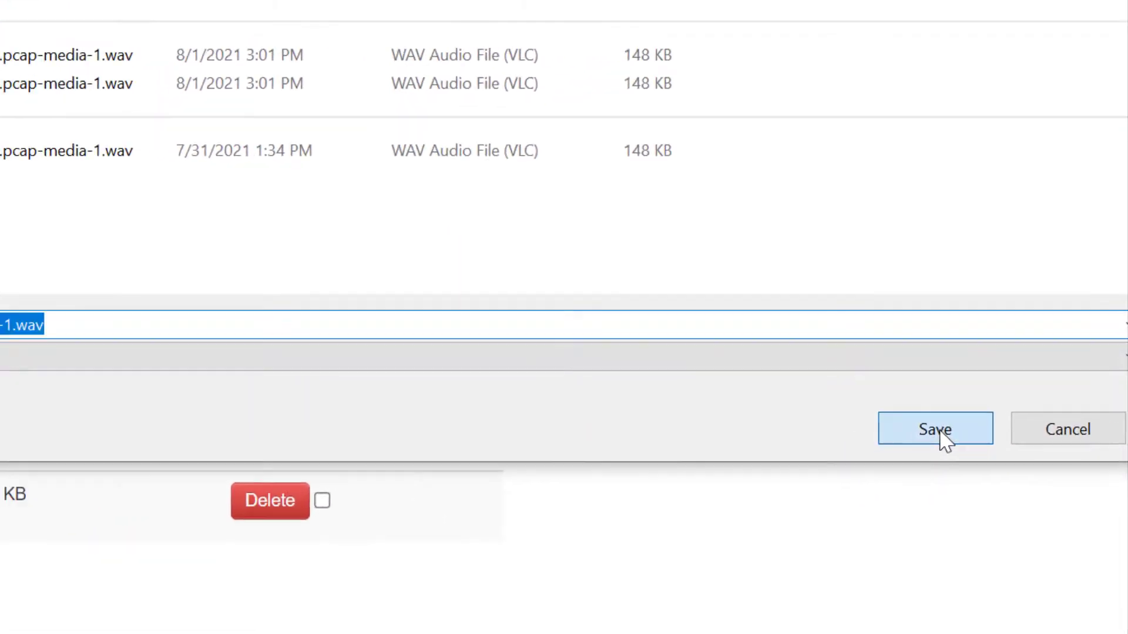
click(940, 433)
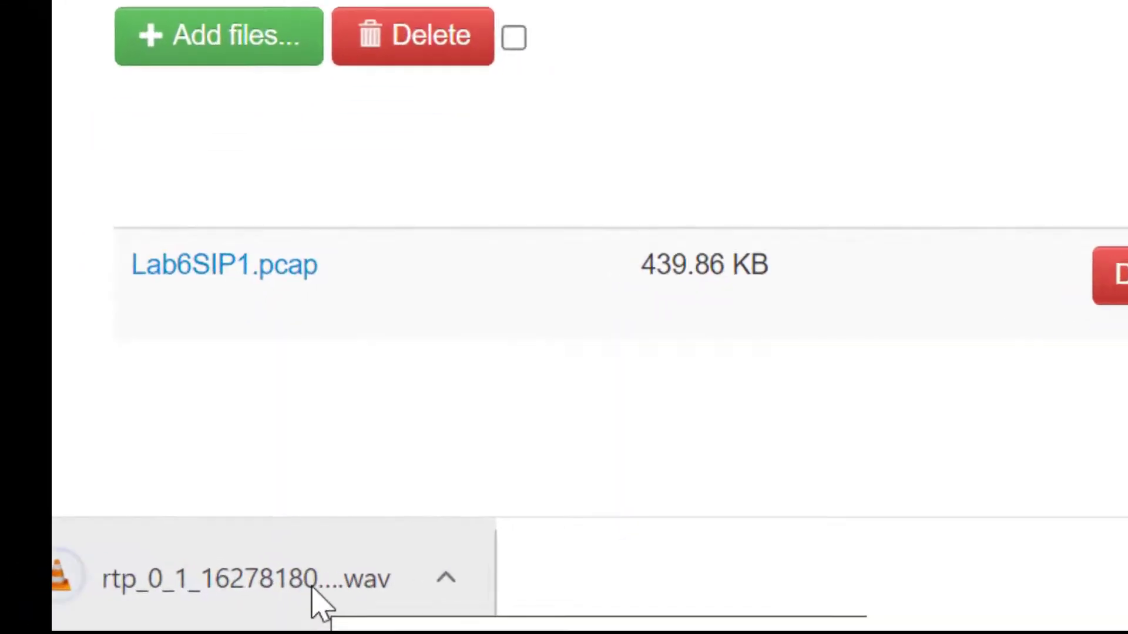
click(312, 589)
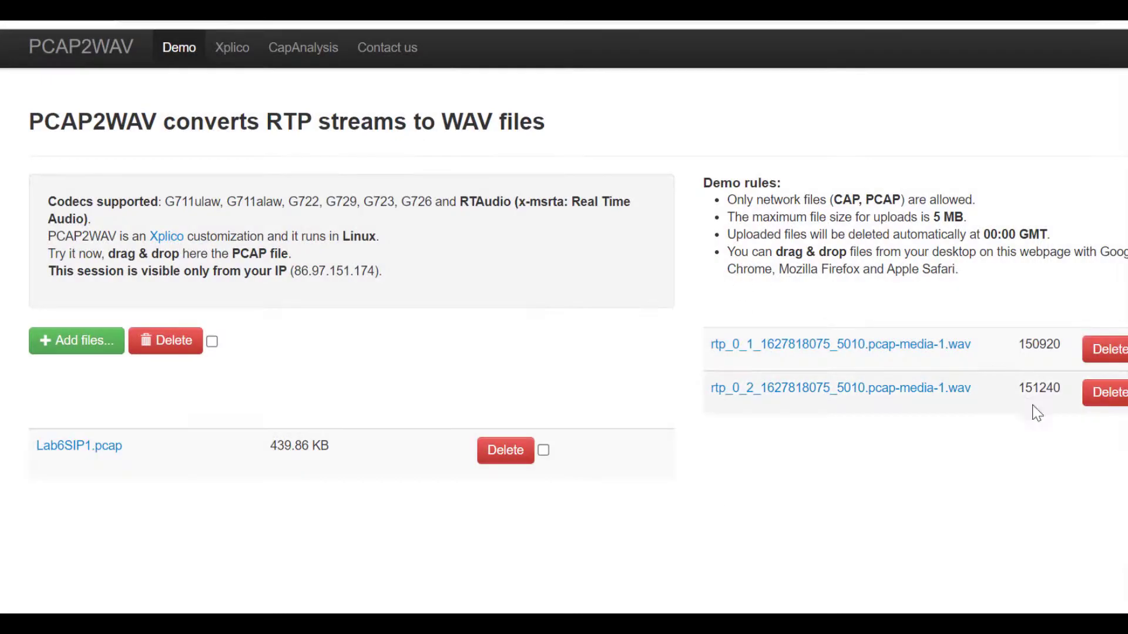
Delete the uploaded Lab6SIP1.pcap and both converted WAV files from the PCAP2WAV session.
click(504, 452)
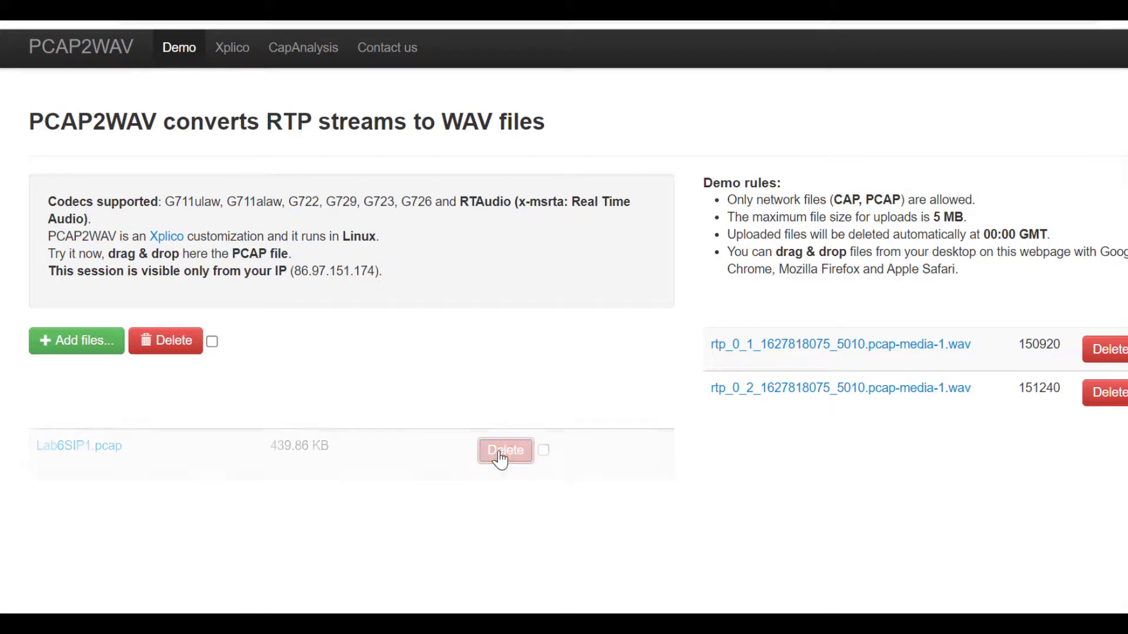
click(1091, 350)
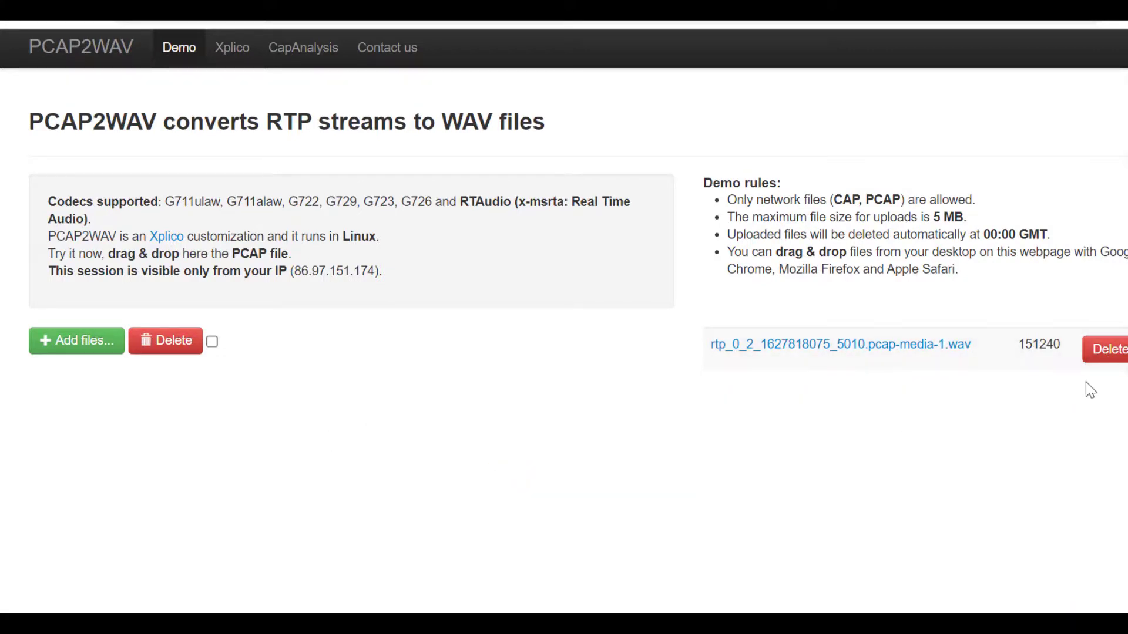
click(1100, 351)
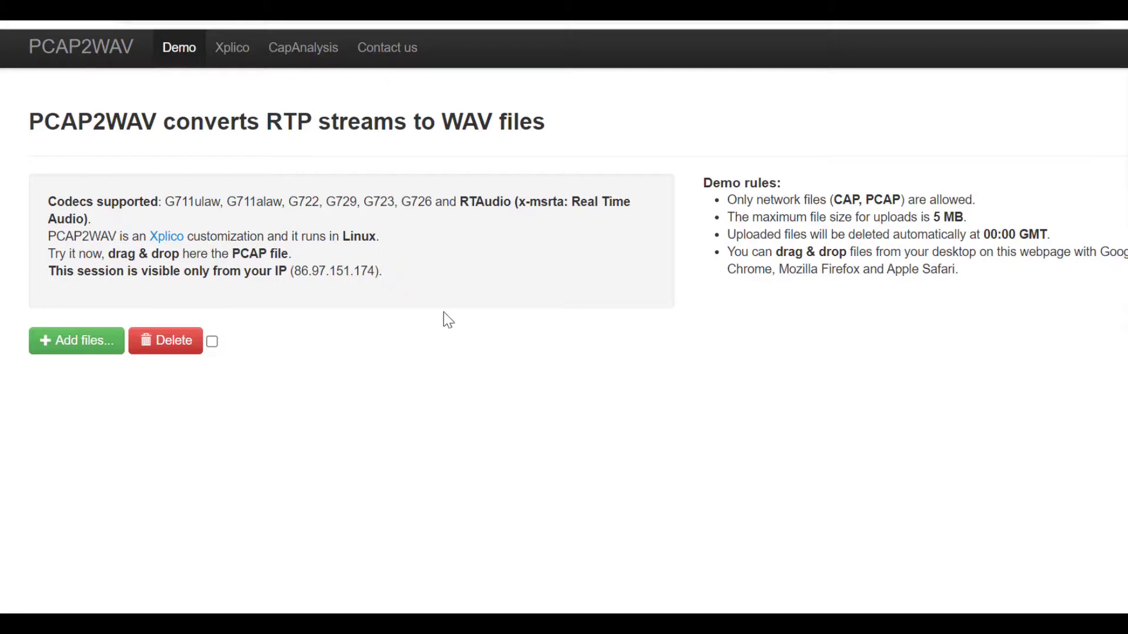
click(168, 356)
Switch to the Lab06 Word document and review the last Task 6 steps and the Task 7 instructions for Lab6SIP2.pcap.
key(alt+Tab)
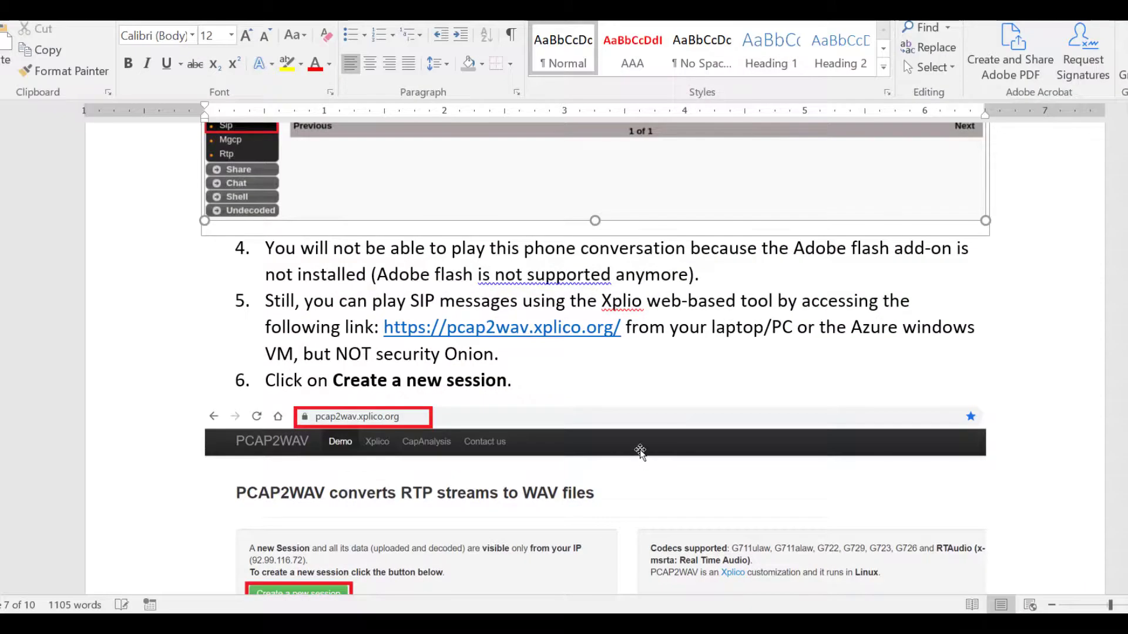
scroll(642, 450, down, 3)
scroll(642, 450, down, 6)
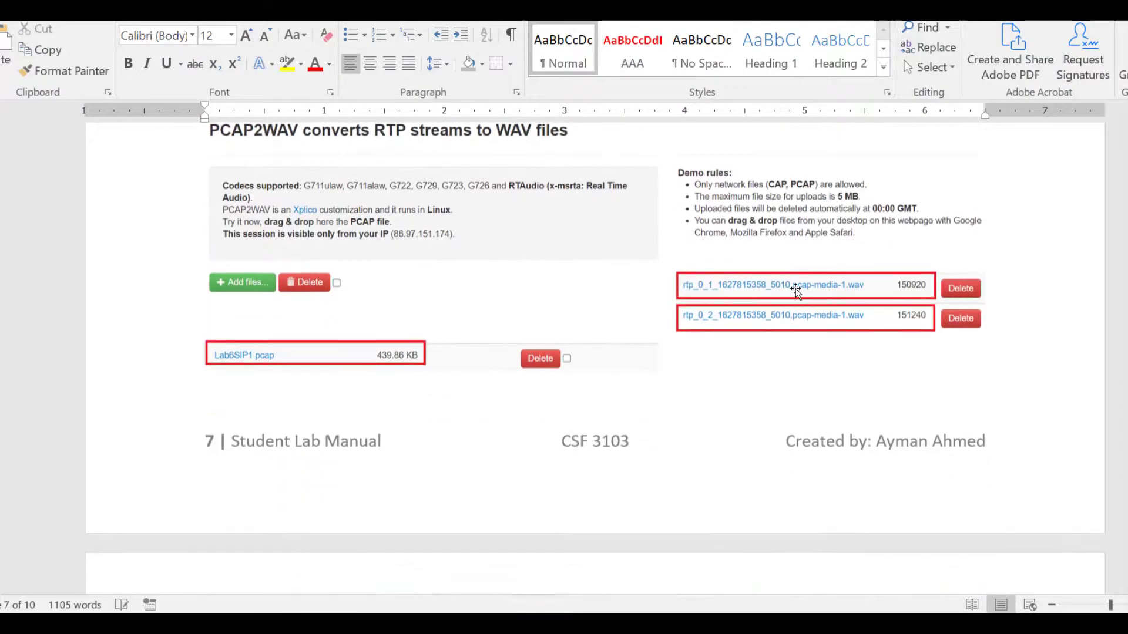
scroll(727, 461, down, 9)
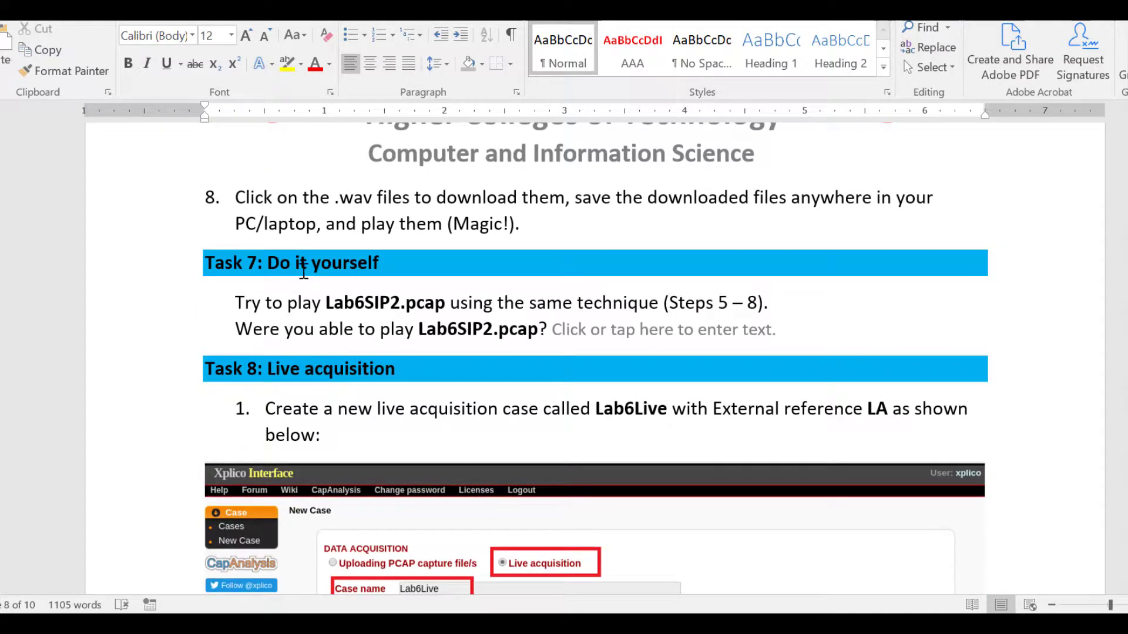
scroll(428, 327, up, 10)
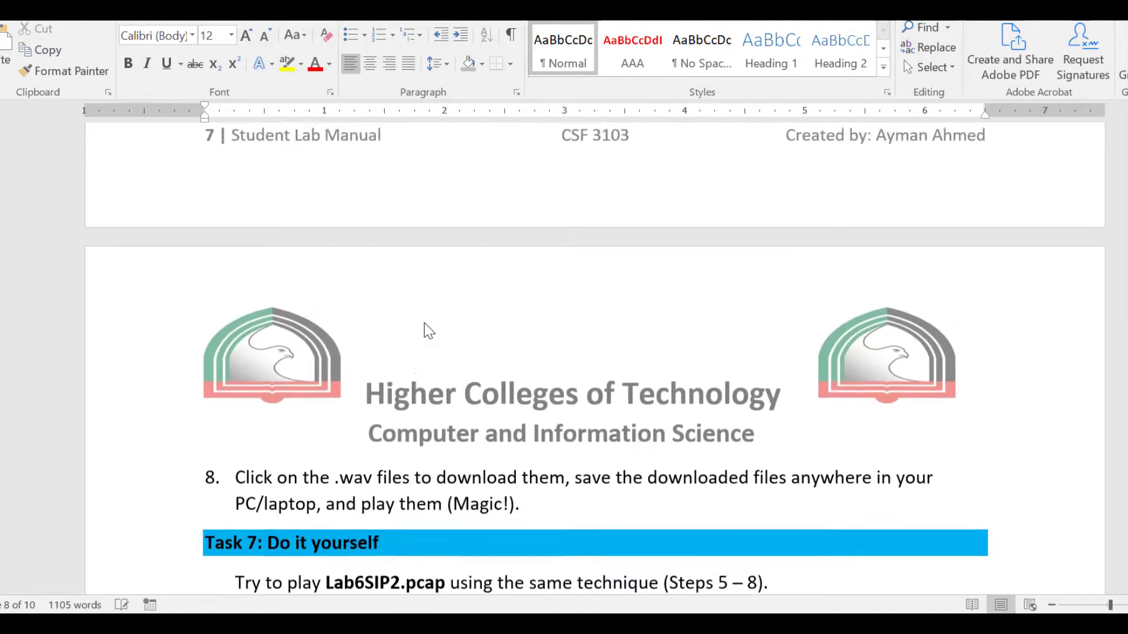
scroll(426, 323, down, 11)
scroll(426, 323, up, 1)
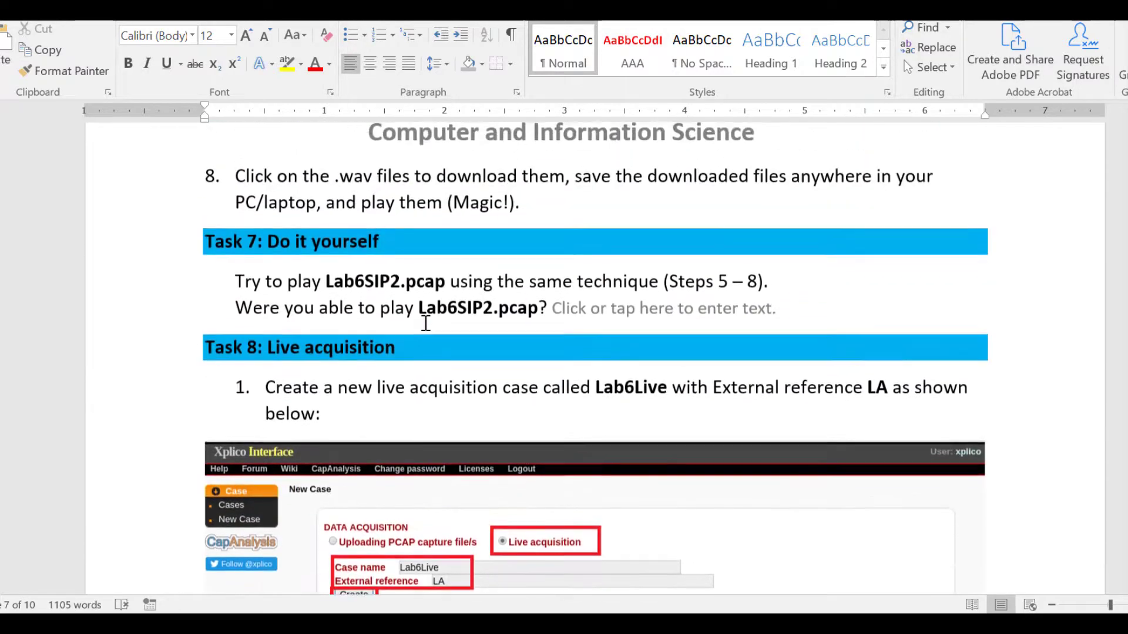
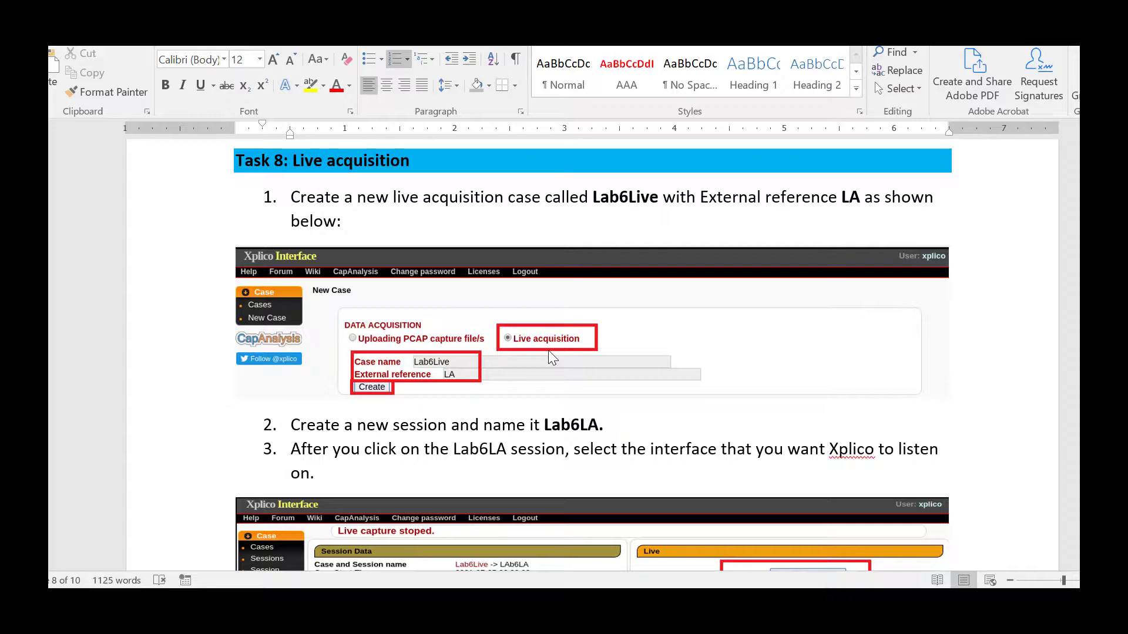
Read the Task 8 instructions on the live acquisition case, its session, the listening interface and searching the captured data.
scroll(609, 355, down, 1)
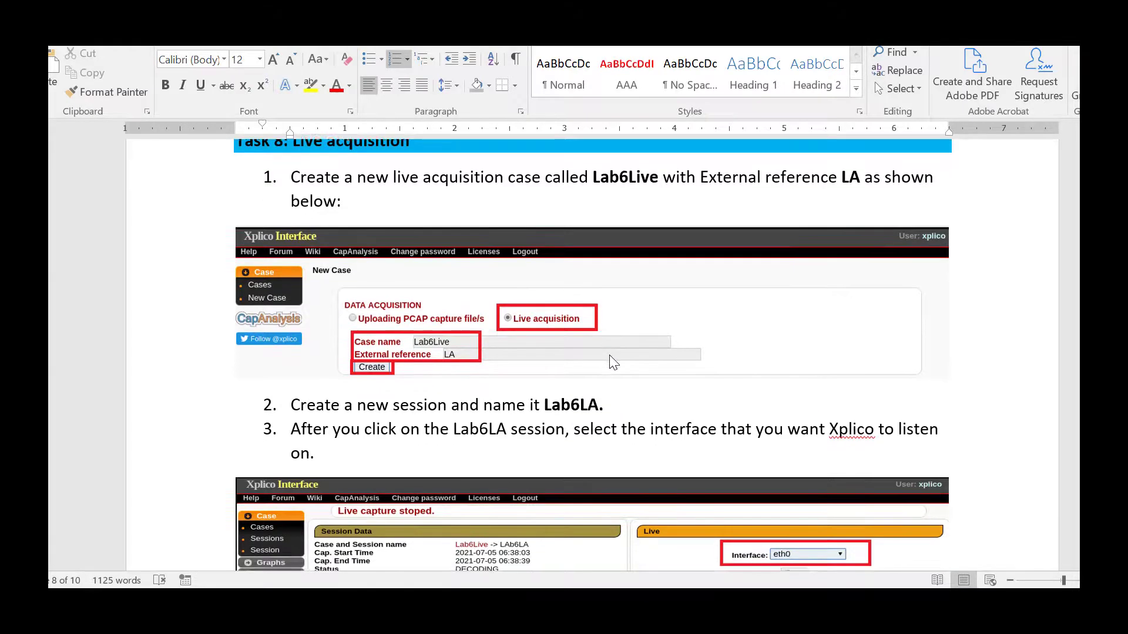
scroll(608, 354, down, 3)
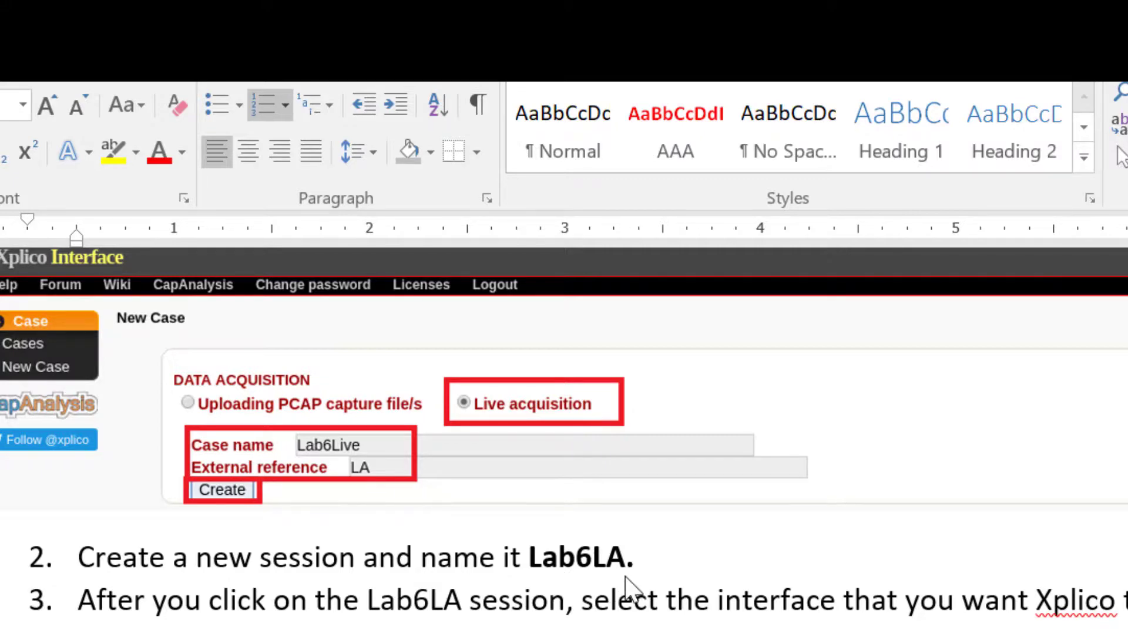
scroll(625, 578, down, 5)
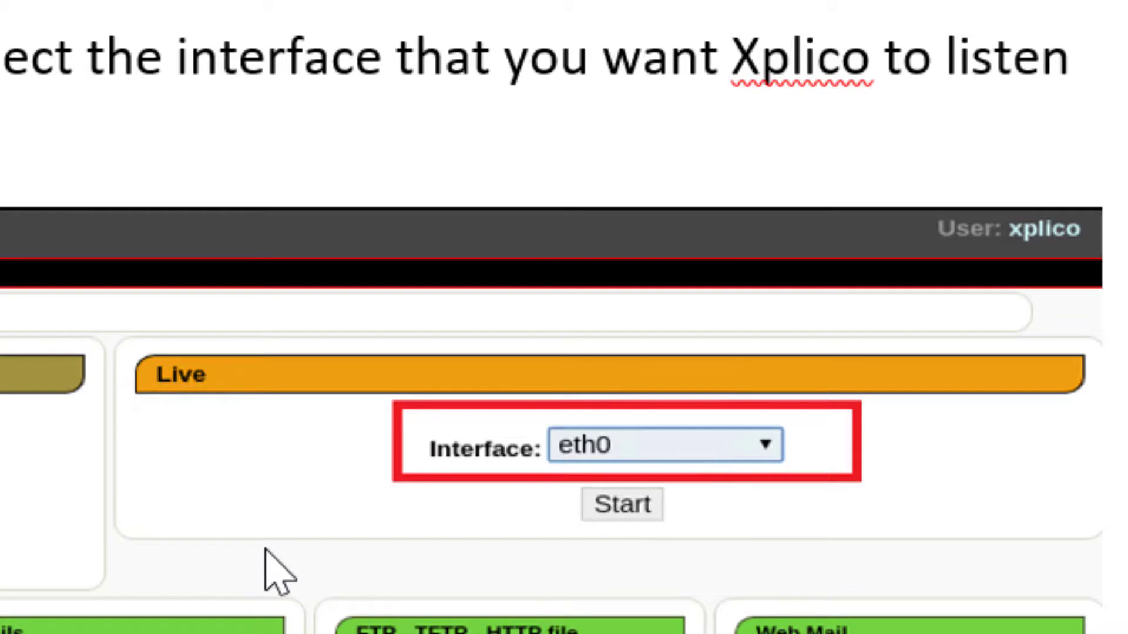
scroll(265, 552, down, 10)
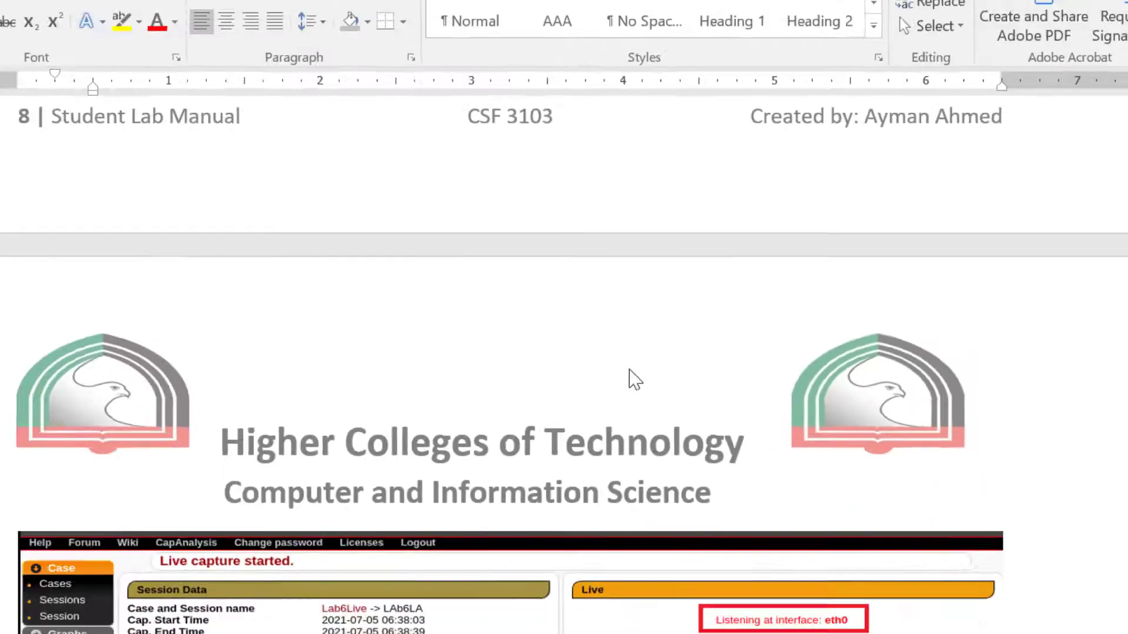
scroll(635, 379, down, 5)
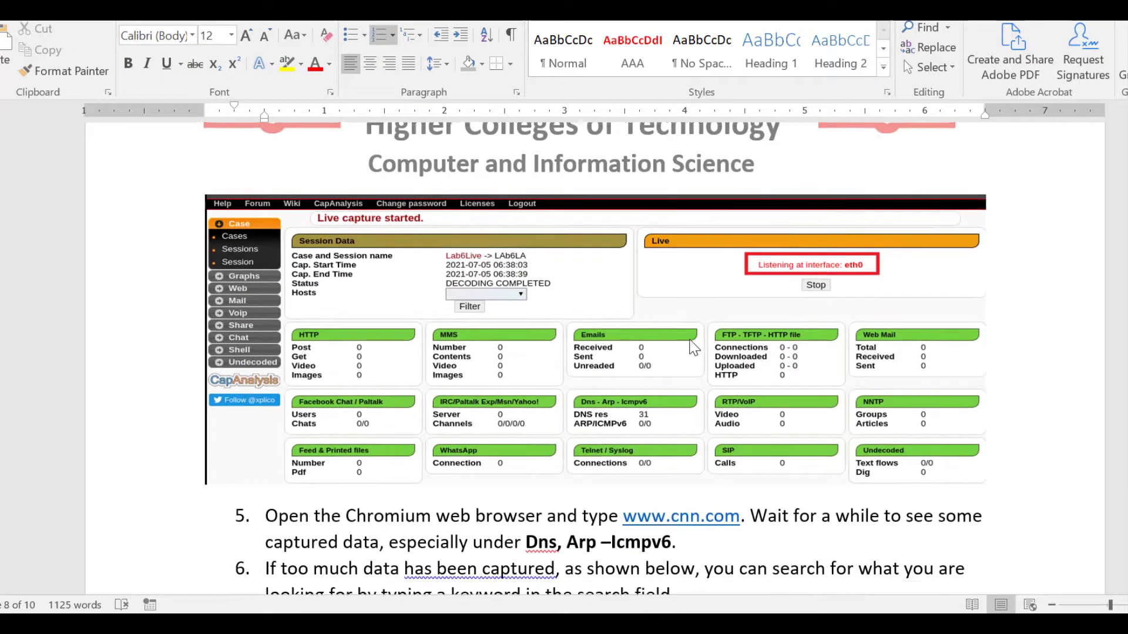
scroll(694, 347, down, 1)
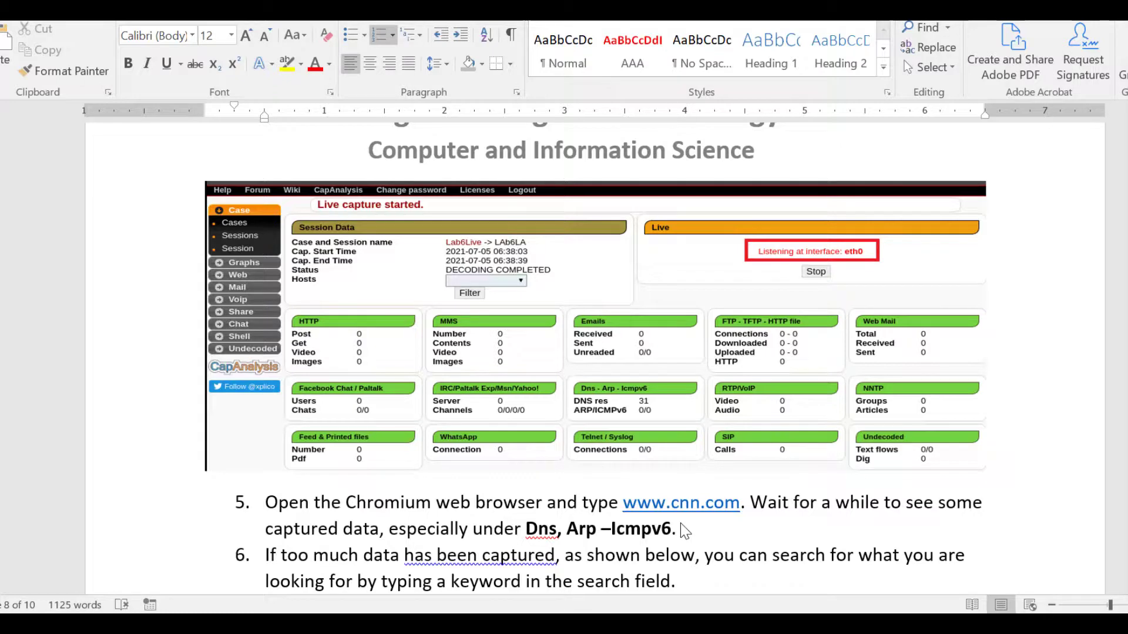
scroll(699, 519, down, 3)
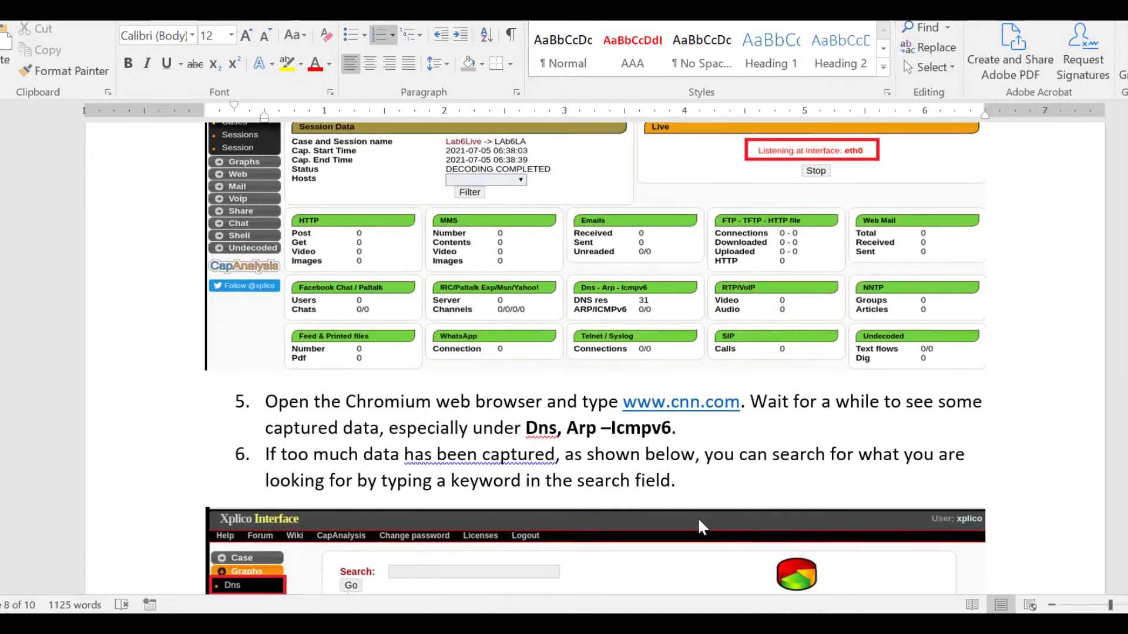
scroll(699, 519, down, 1)
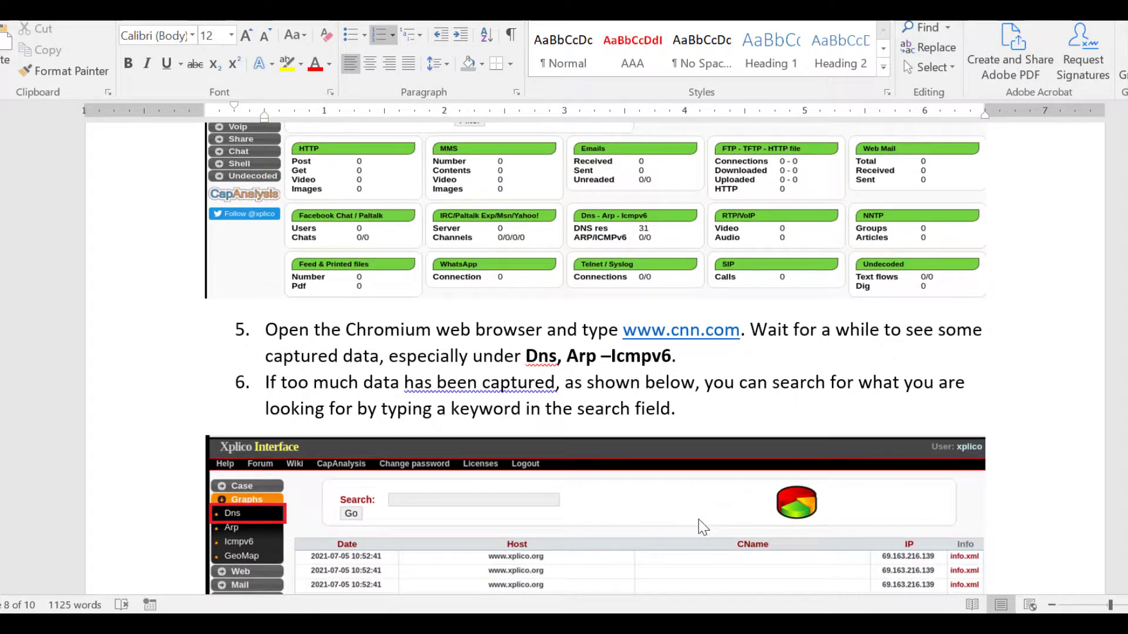
scroll(699, 519, down, 2)
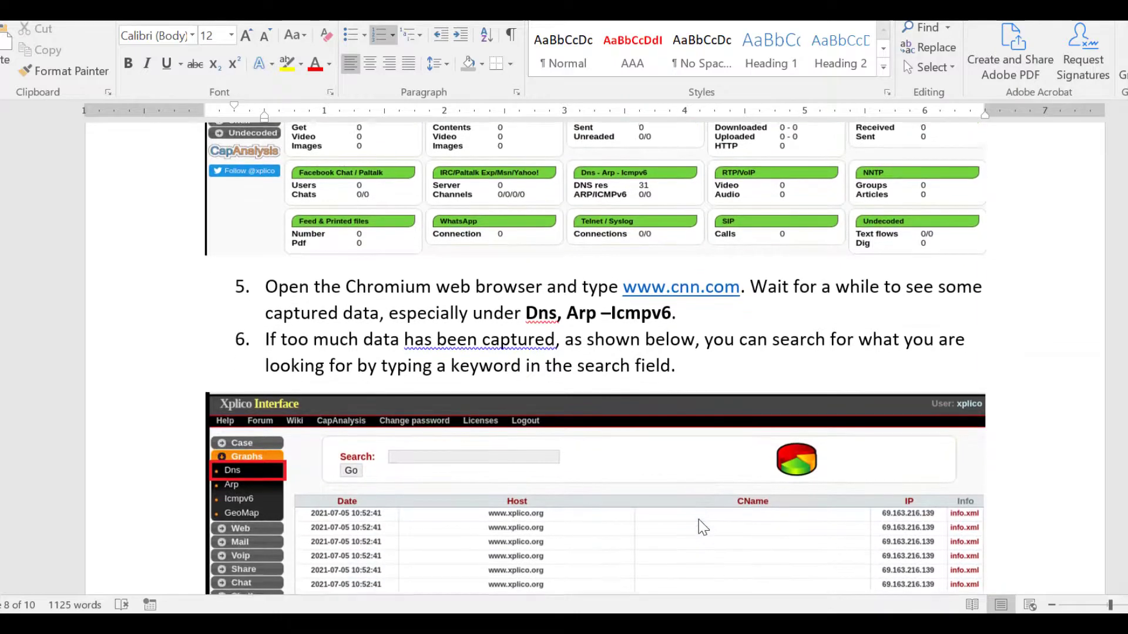
scroll(699, 519, down, 2)
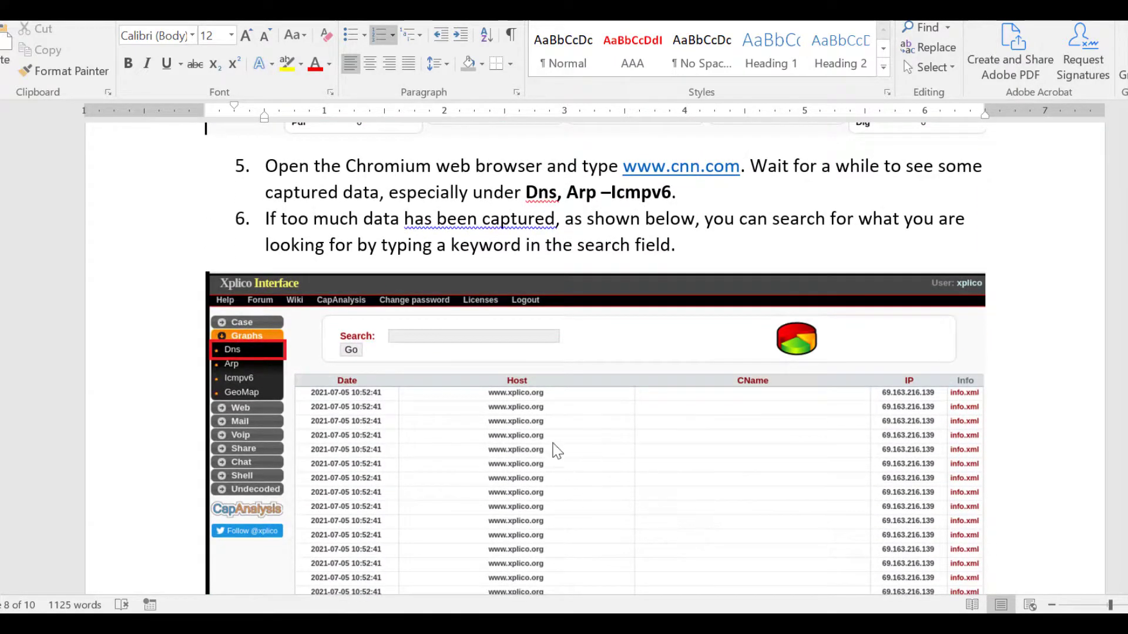
scroll(617, 510, down, 2)
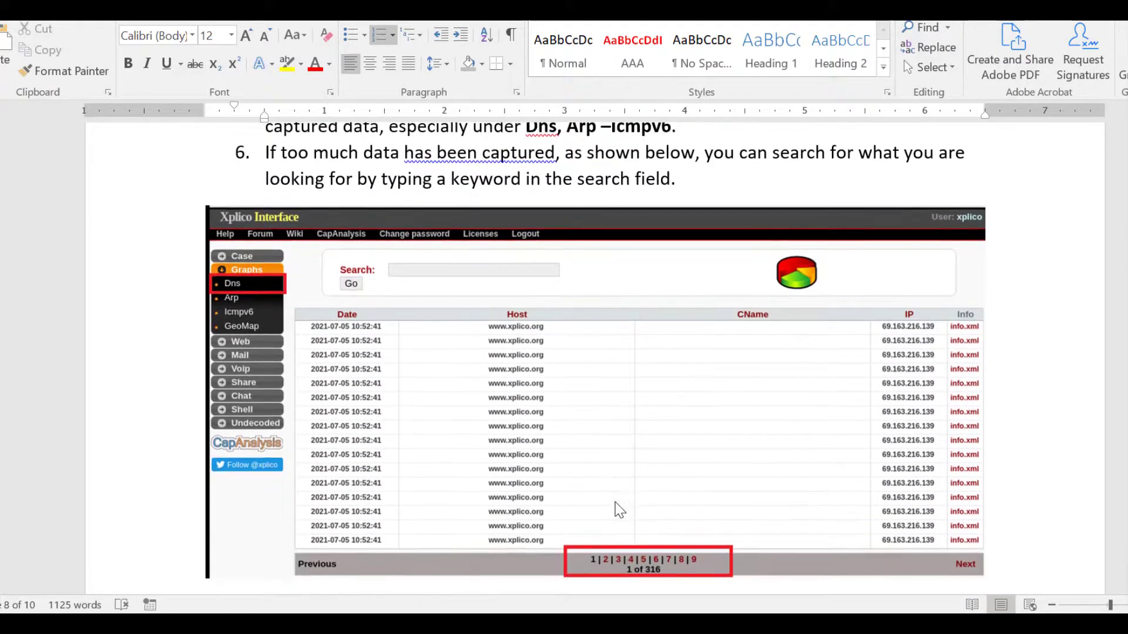
scroll(620, 510, down, 3)
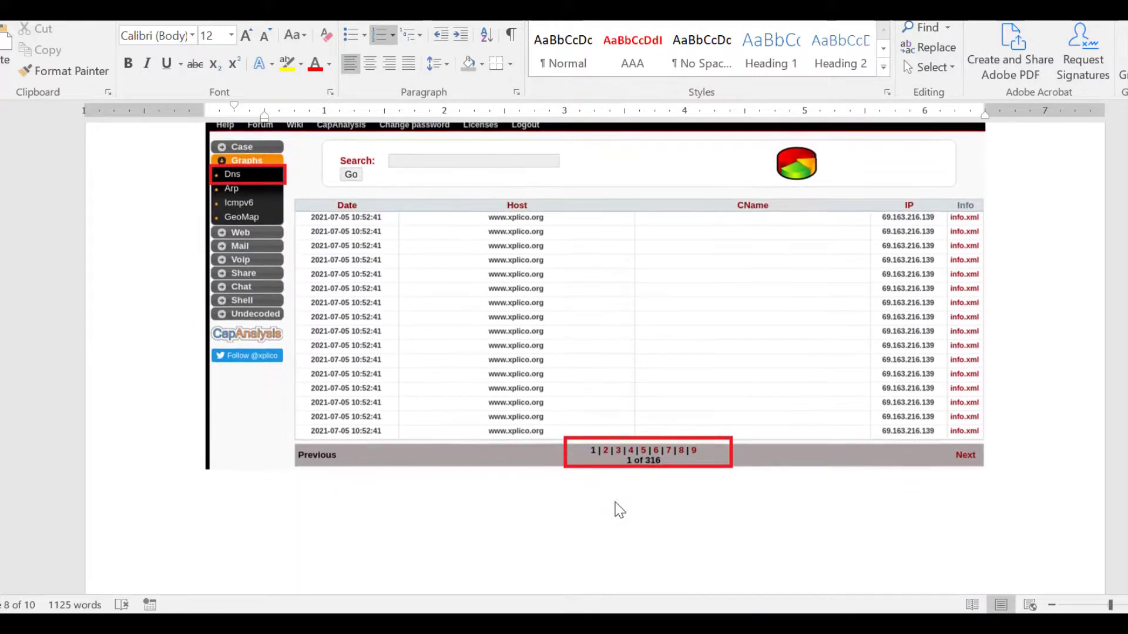
scroll(620, 510, up, 2)
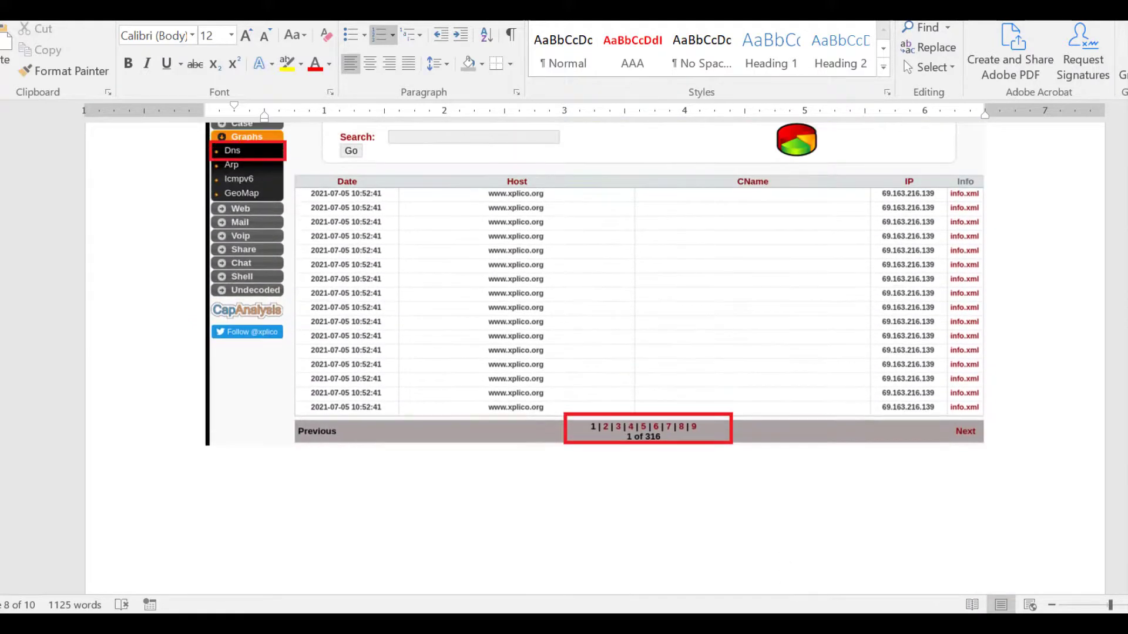
Switch to Xplico and create a live acquisition case named Lab6Live with external reference LA.
click(608, 613)
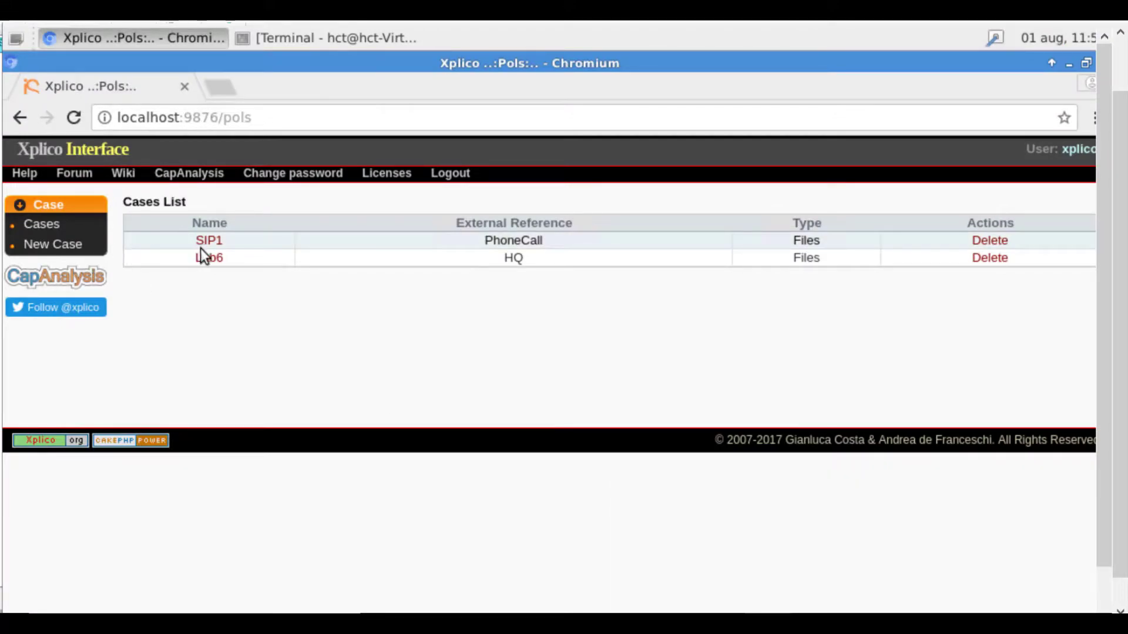
click(66, 248)
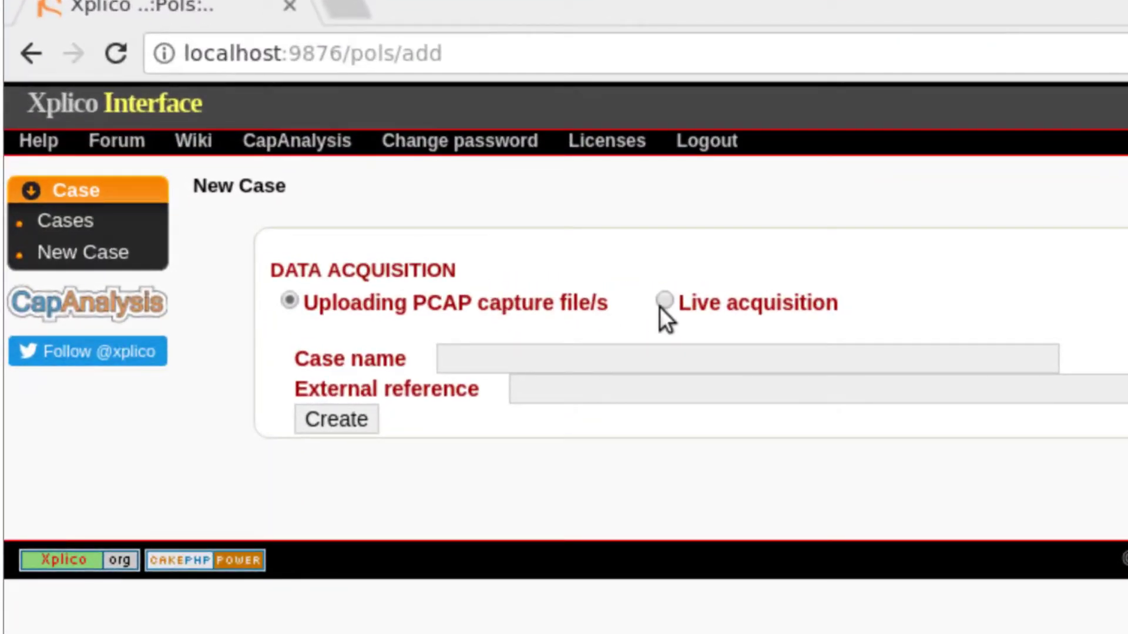
click(660, 305)
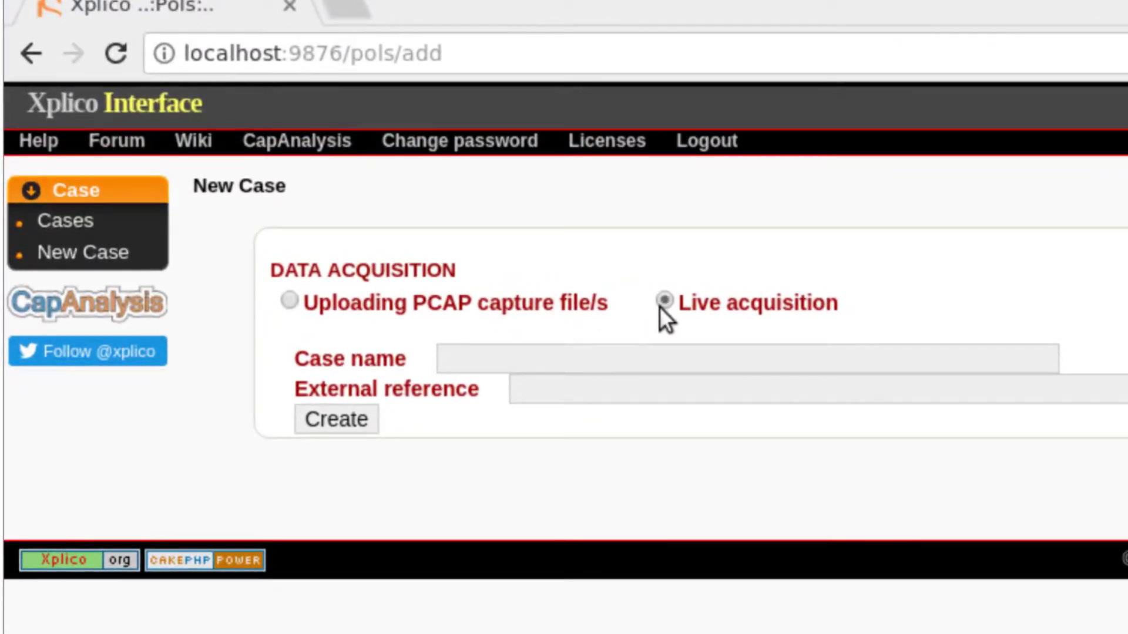
click(666, 350)
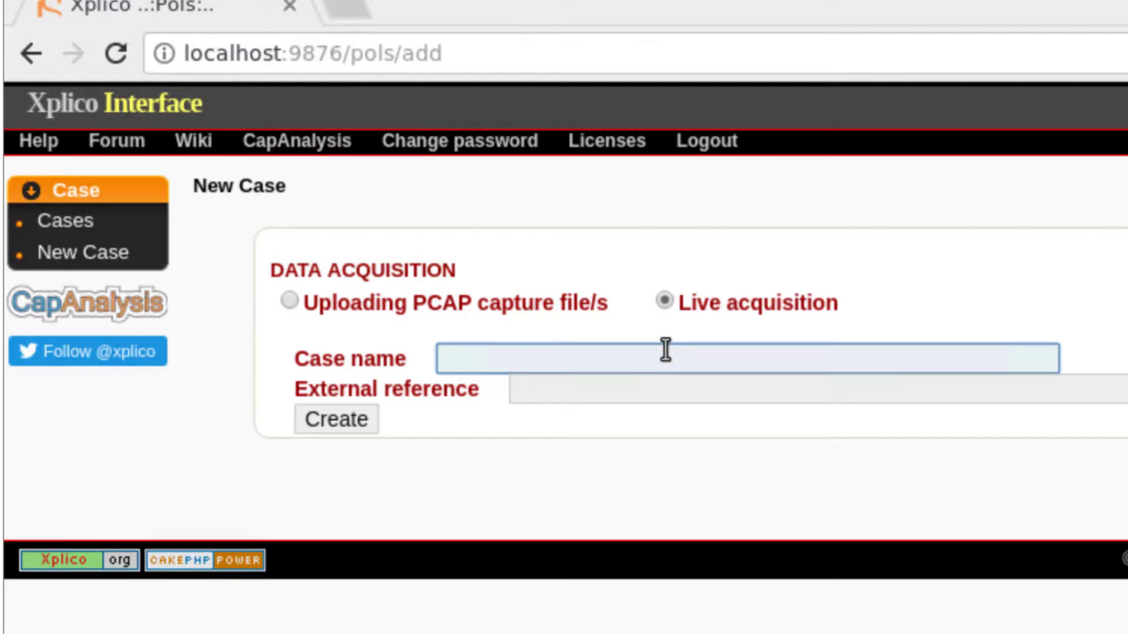
text(Lab)
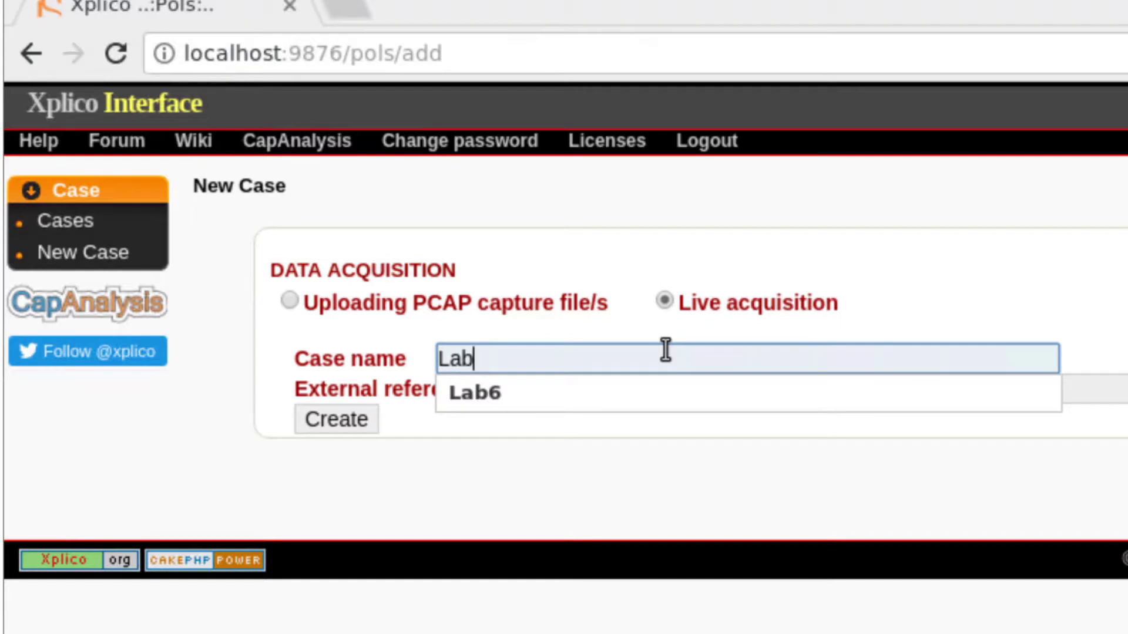
text(6Live)
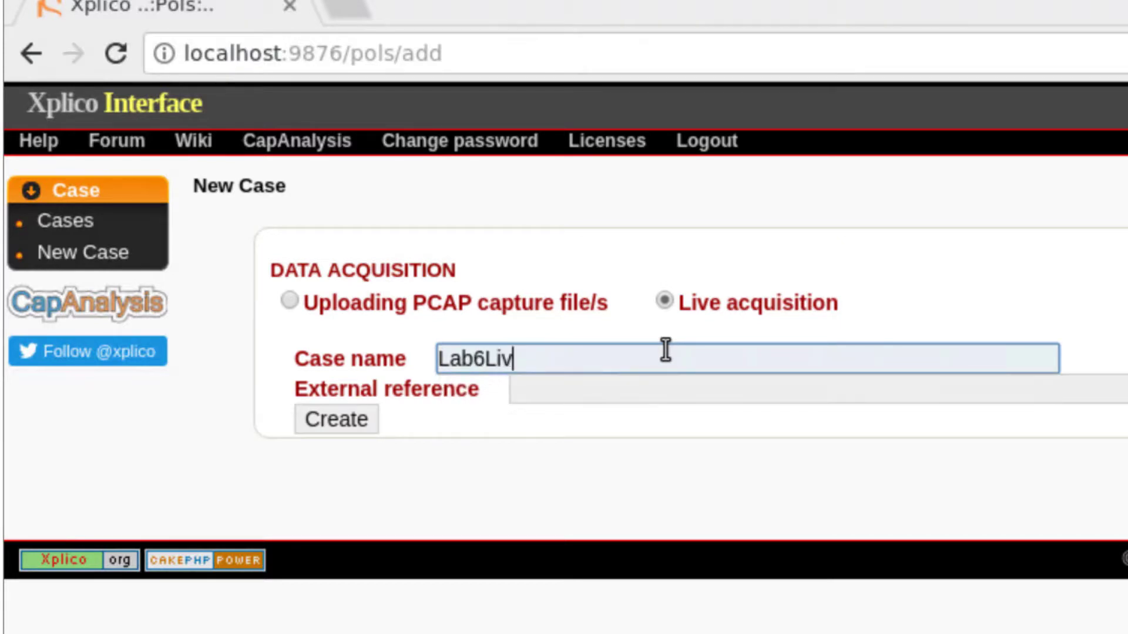
click(664, 381)
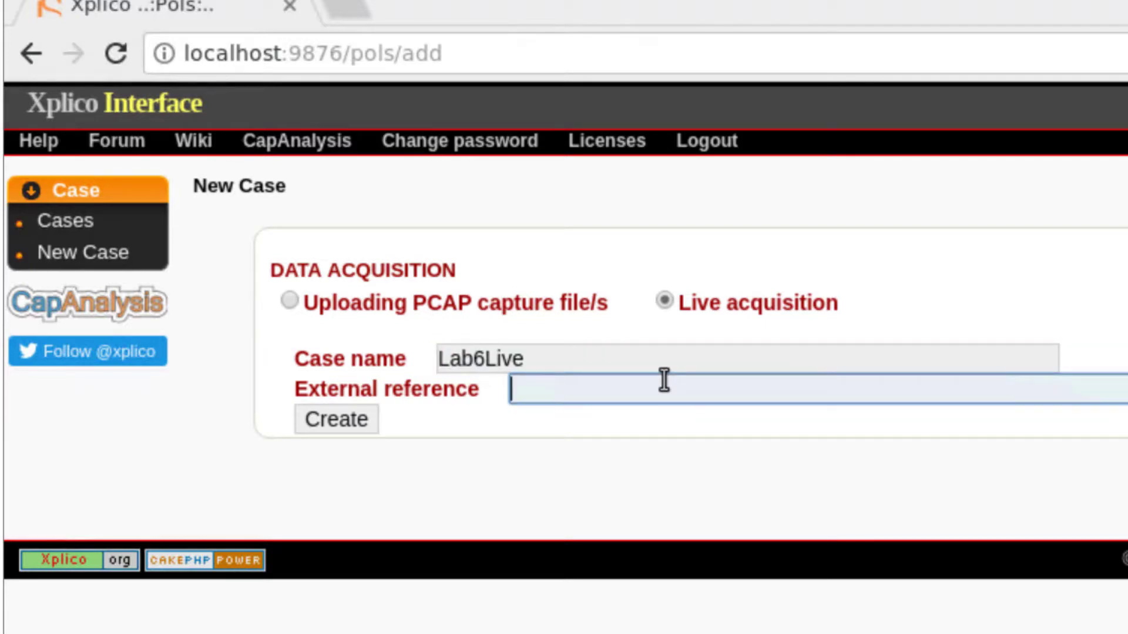
text(LA)
click(333, 418)
click(333, 419)
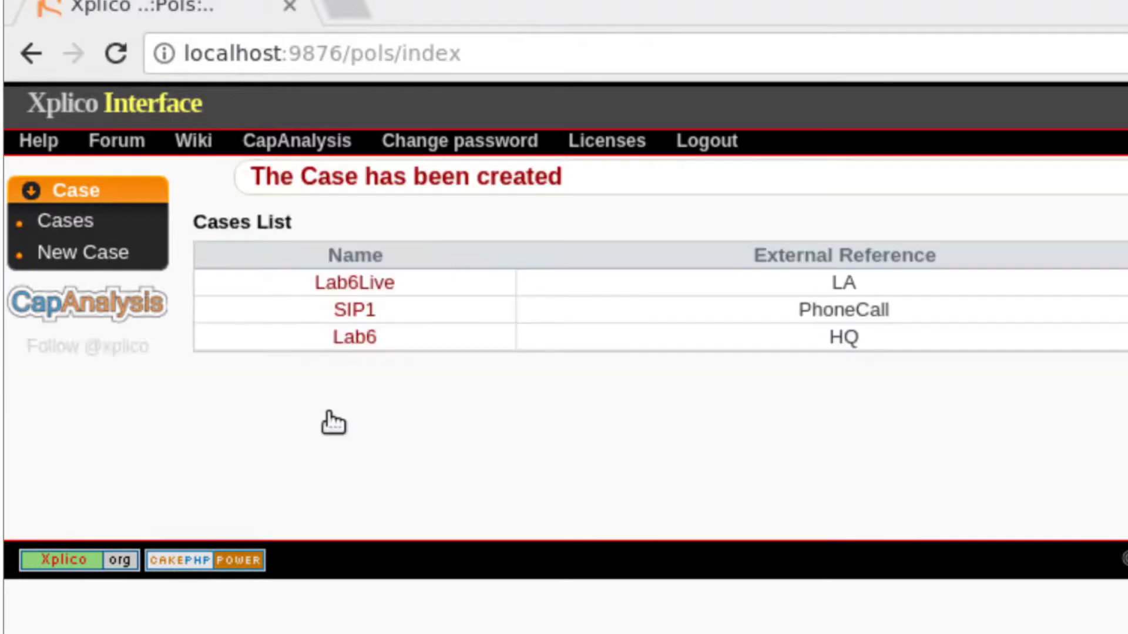
Open the Lab6Live case and create a listening session named Lab6LA.
click(321, 287)
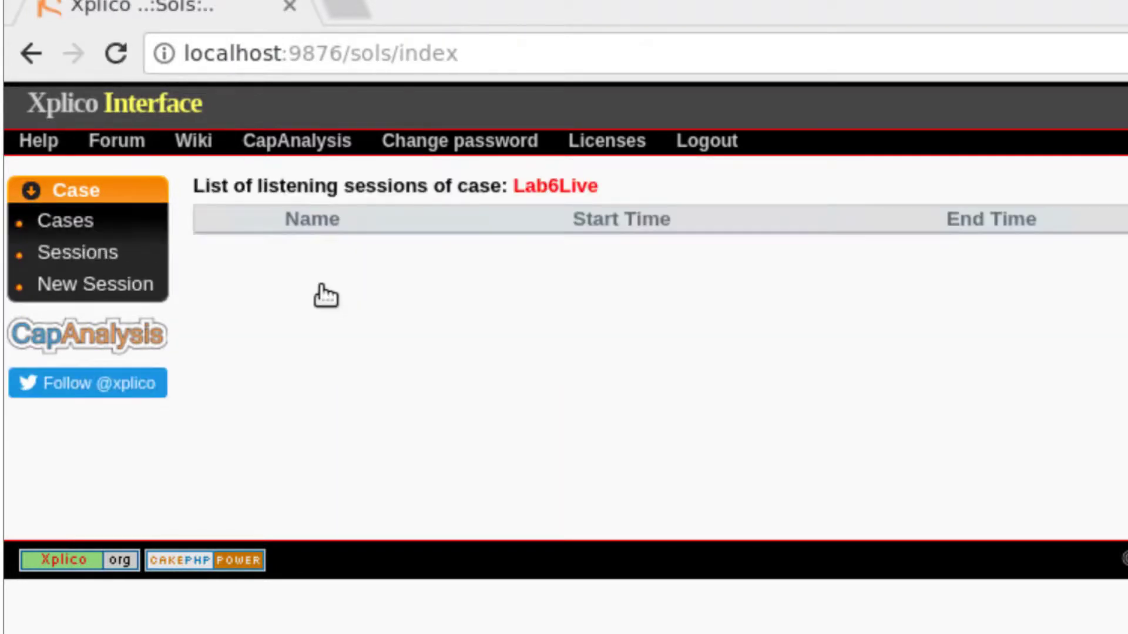
click(132, 292)
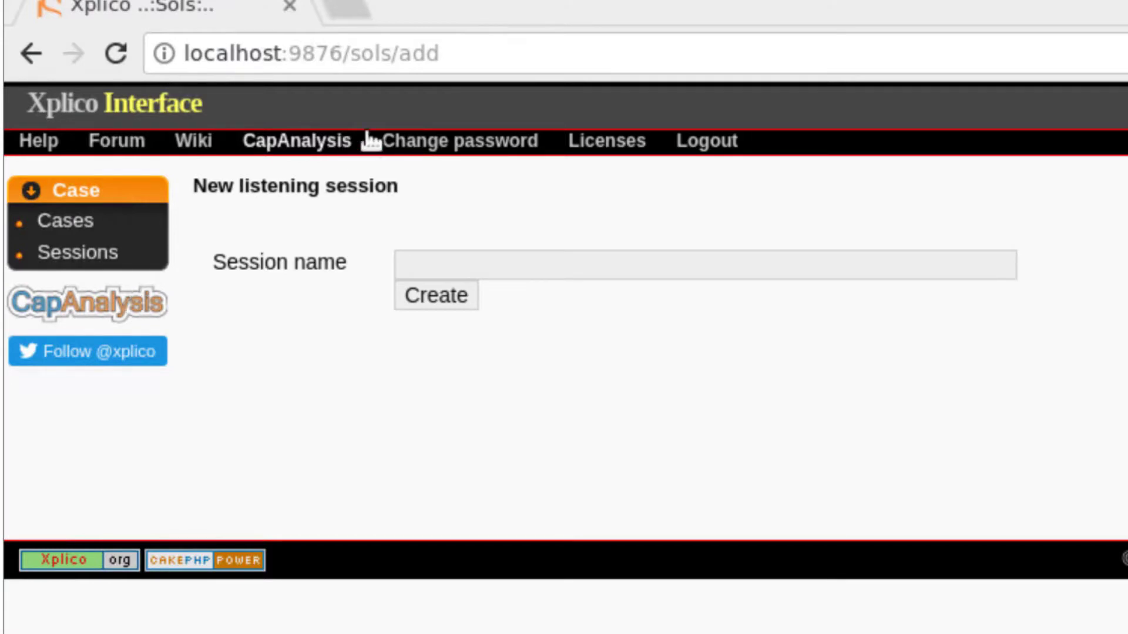
click(559, 262)
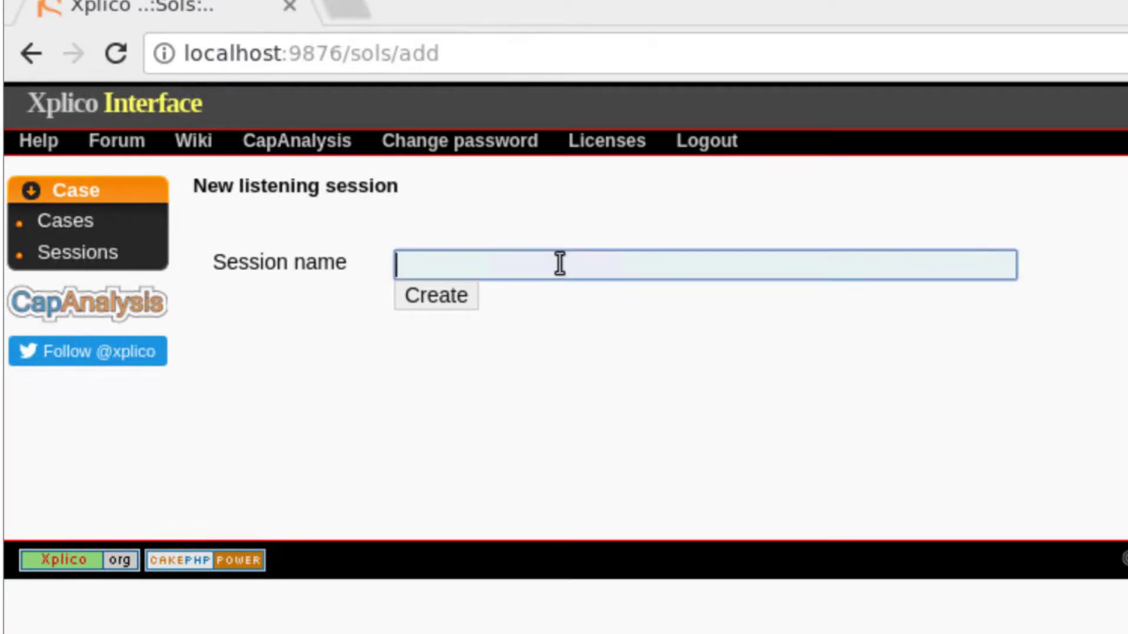
text(Lab6LA)
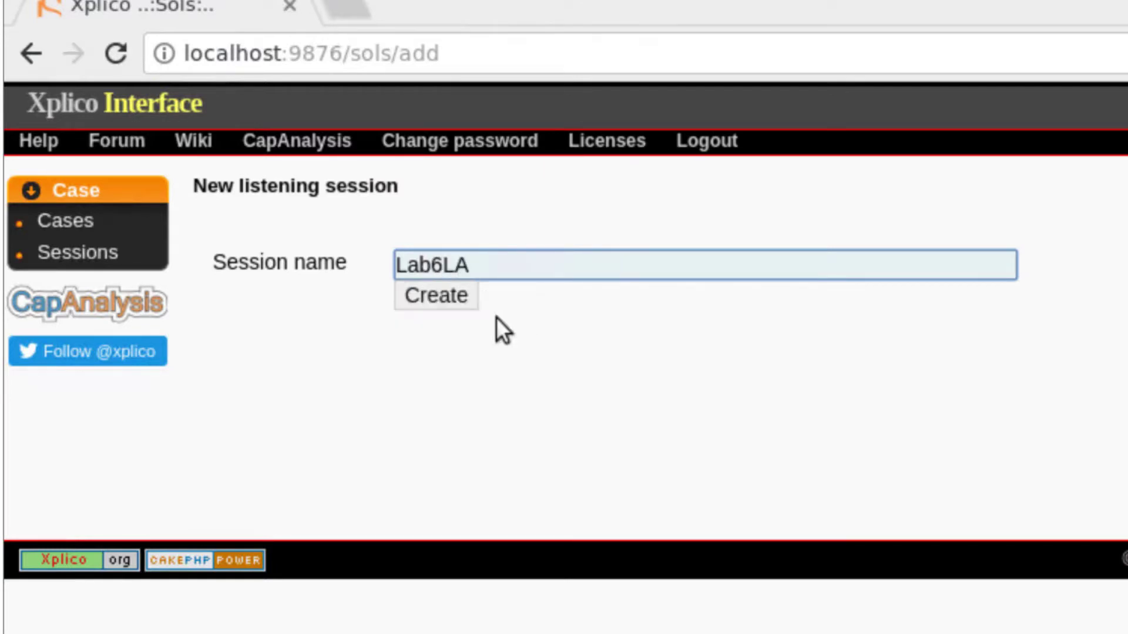
click(451, 311)
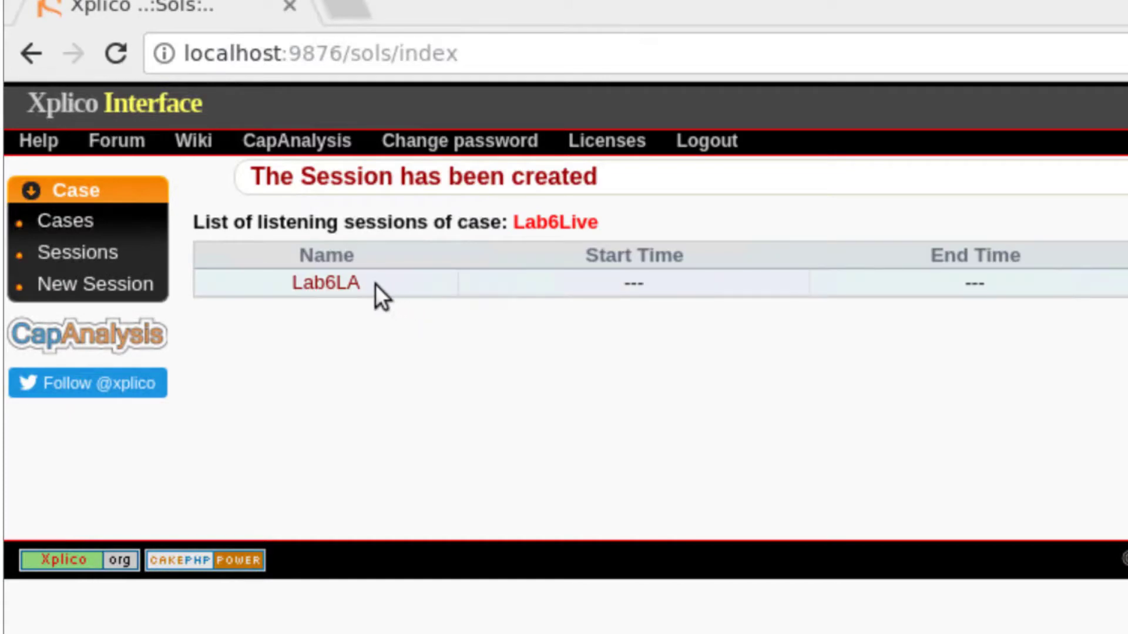
Open the Lab6LA session and start the live capture on interface eth0.
click(352, 284)
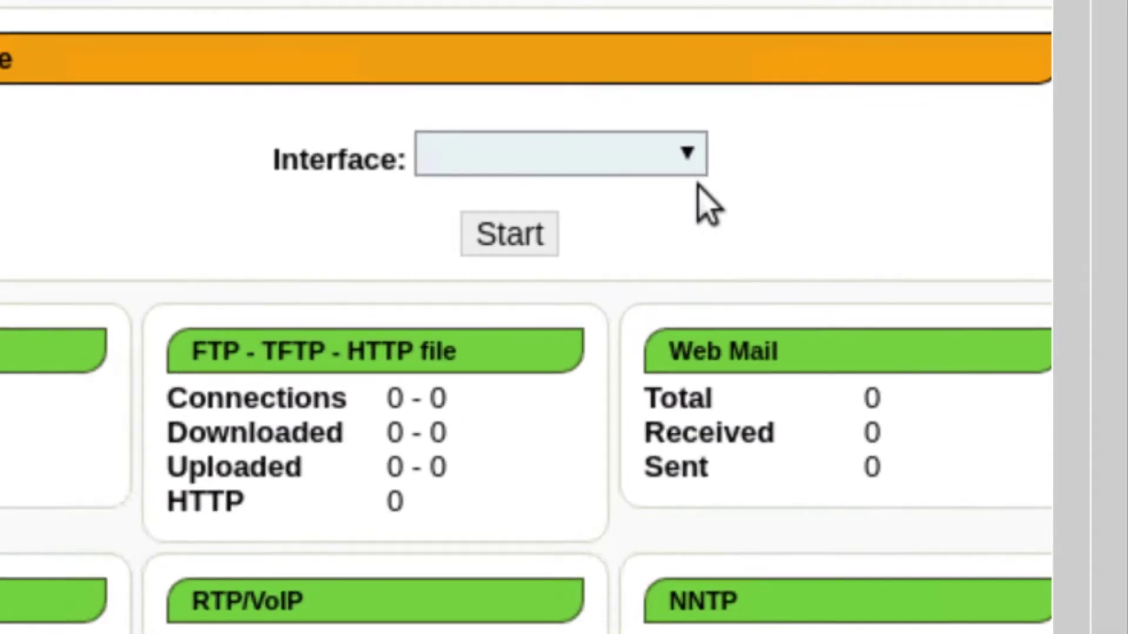
click(698, 158)
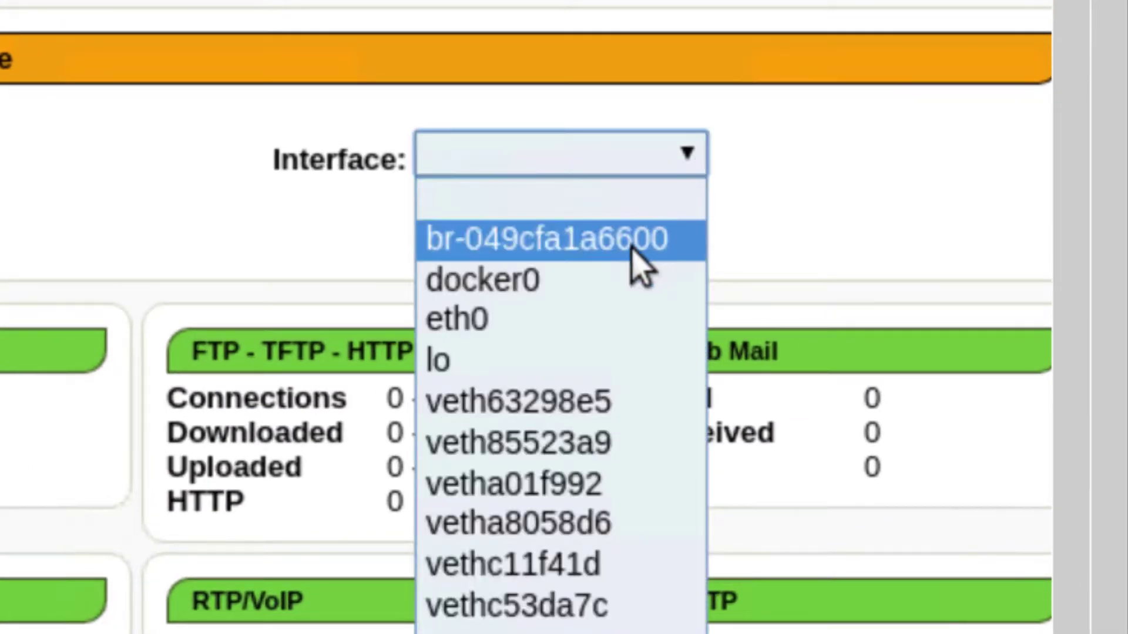
click(464, 320)
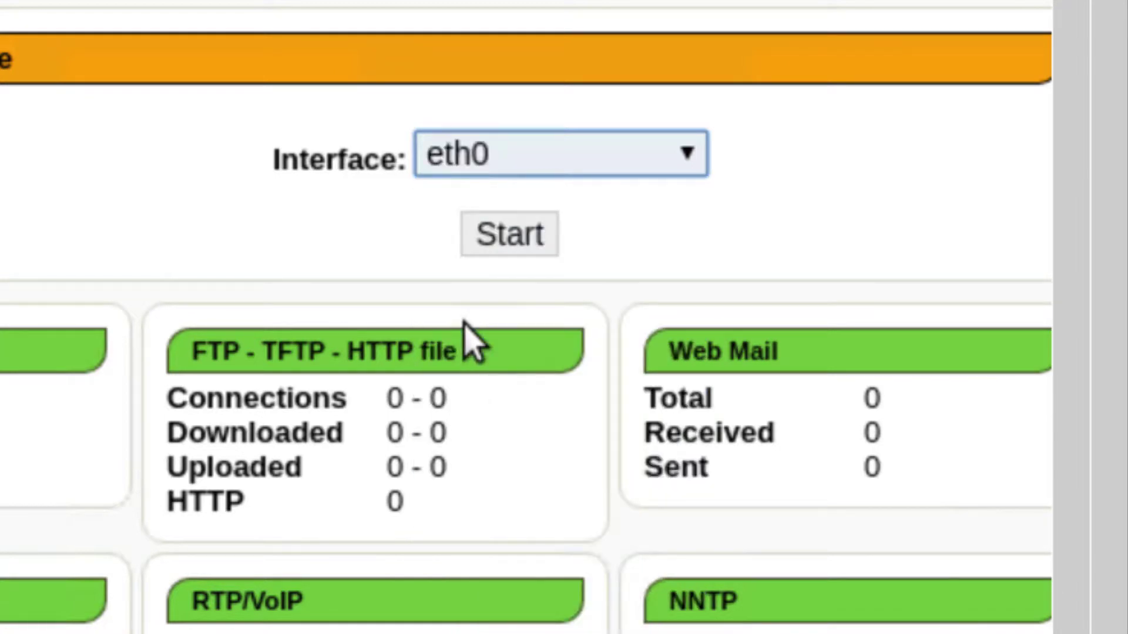
click(509, 249)
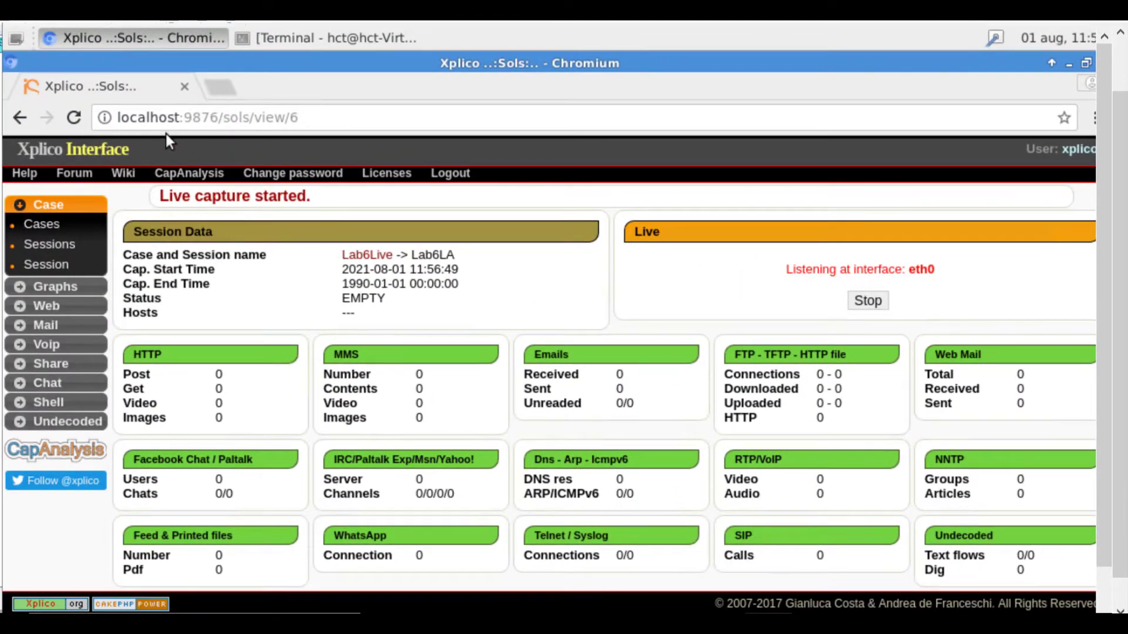
click(26, 44)
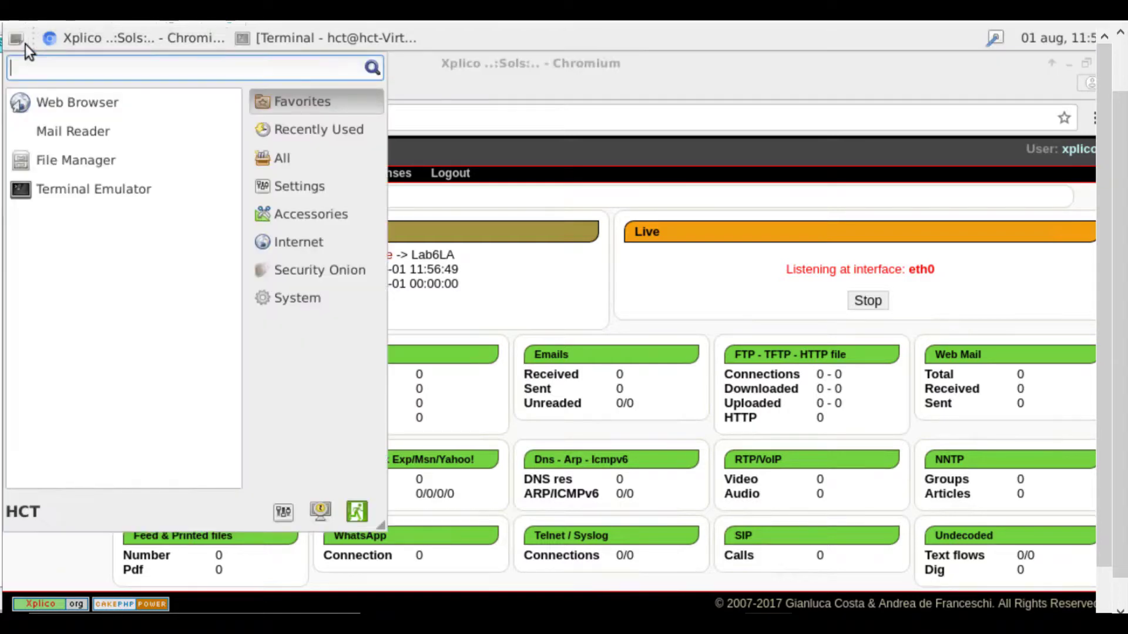
click(53, 95)
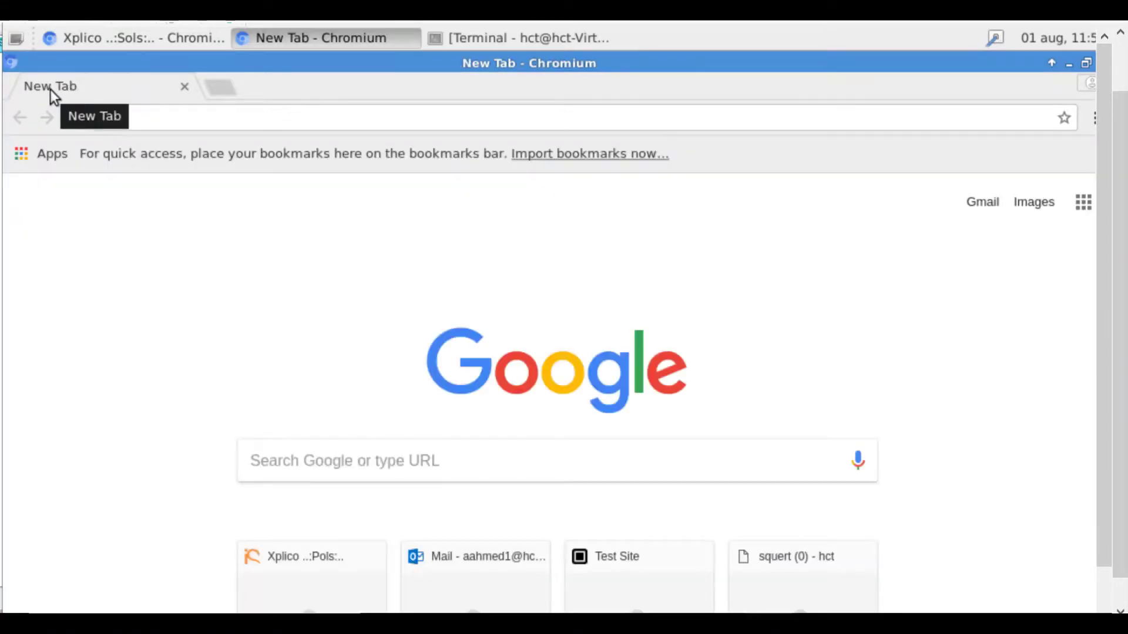
text(www)
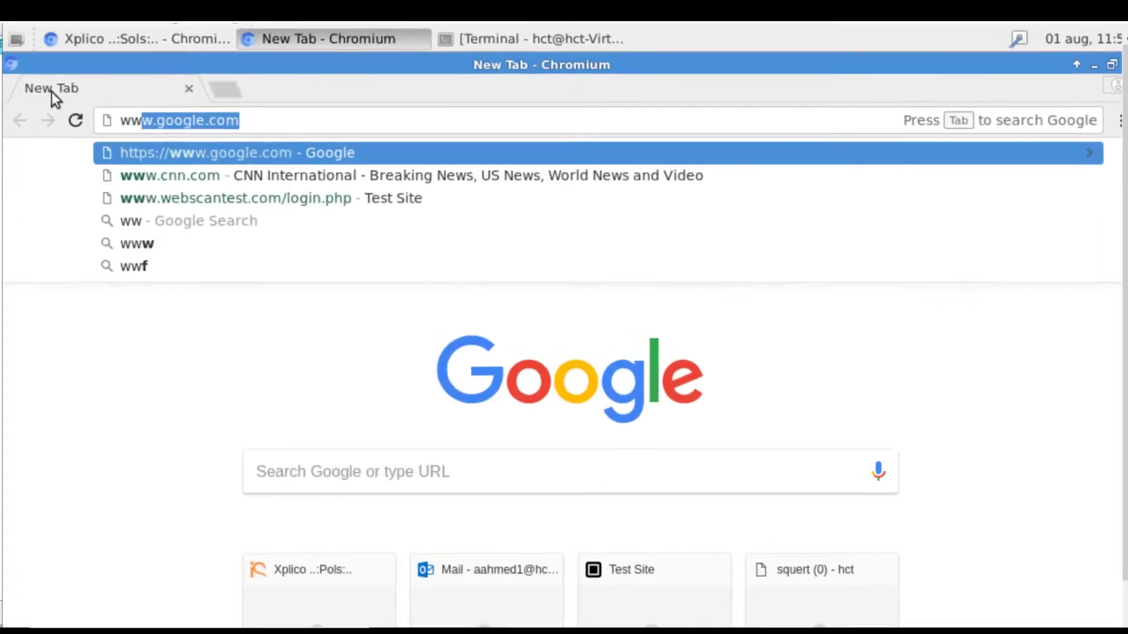
text(.)
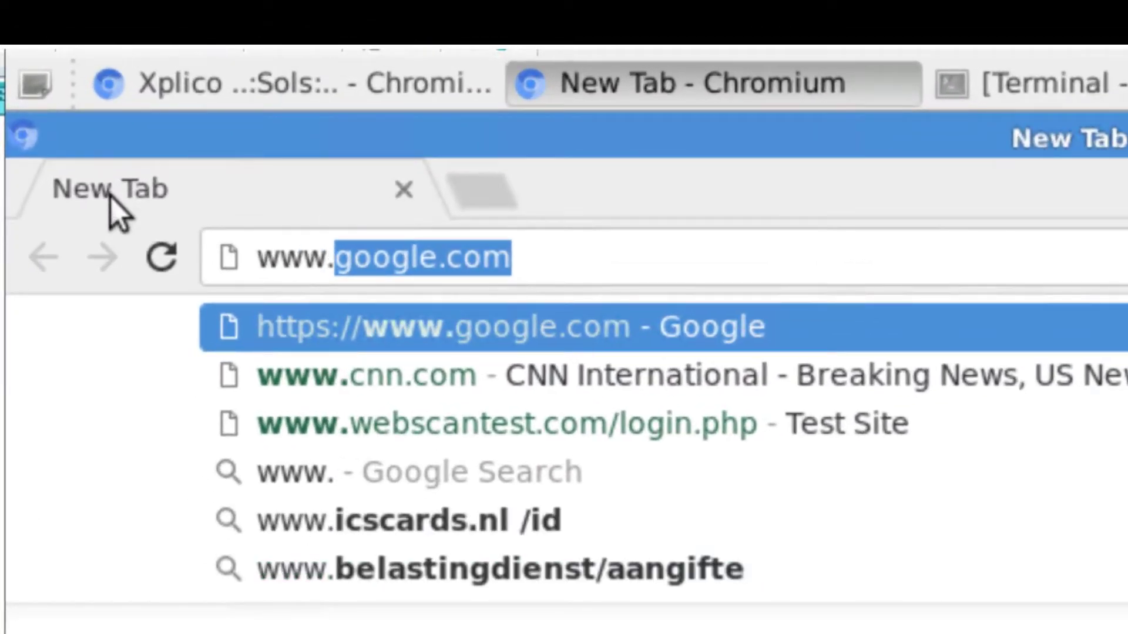
text(cnn.com)
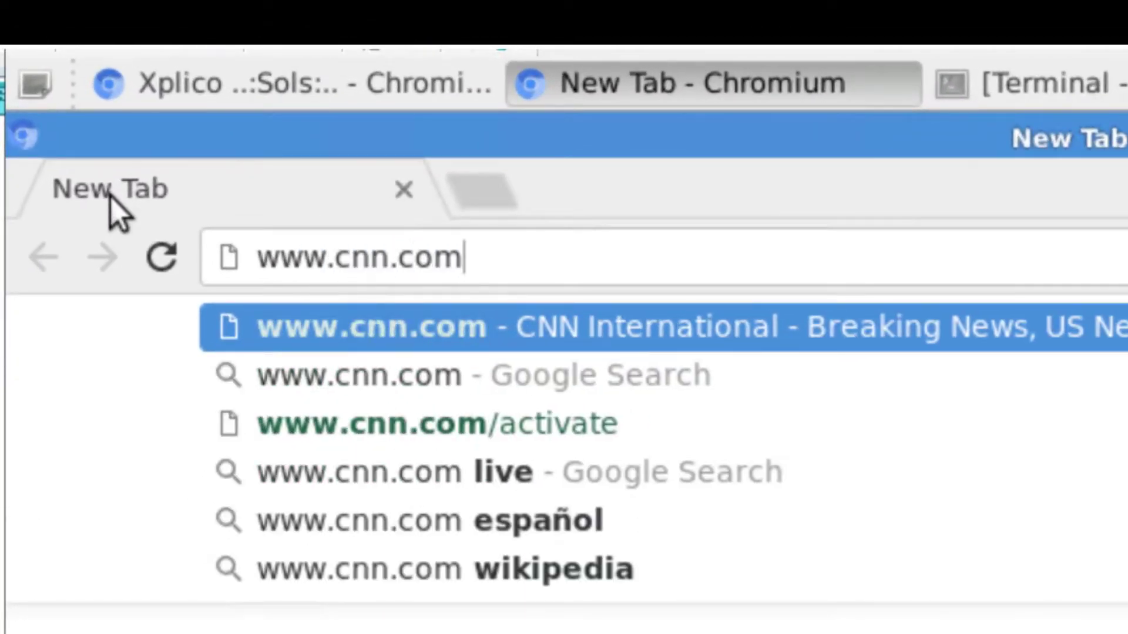
key(Return)
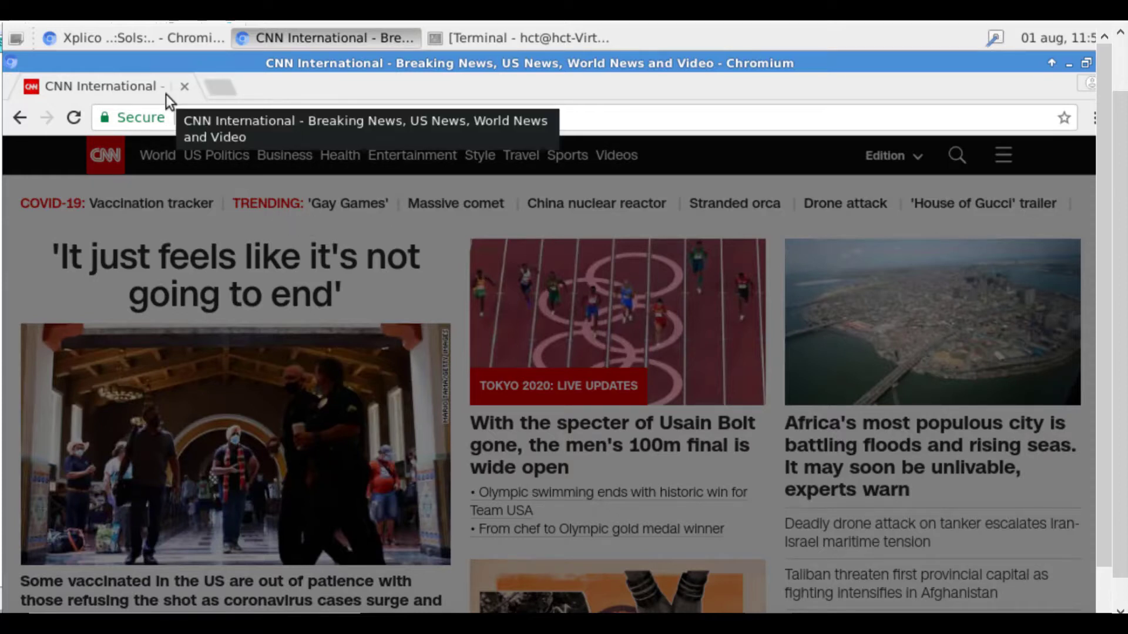
Return to the Xplico window, stop the live capture and open the session's captured DNS records.
click(154, 44)
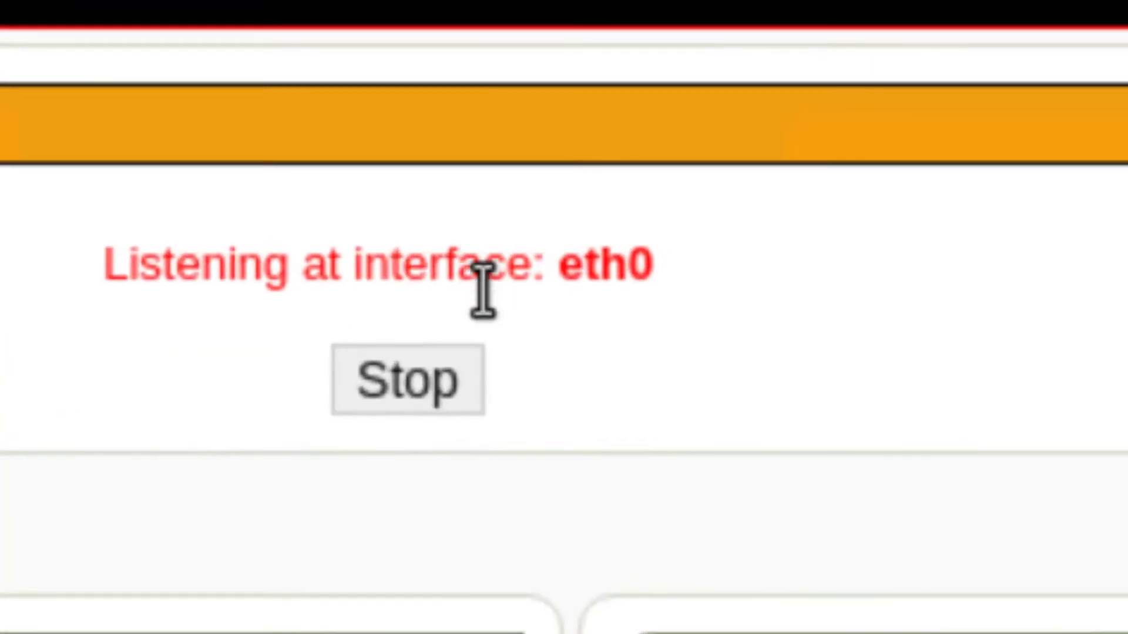
click(457, 376)
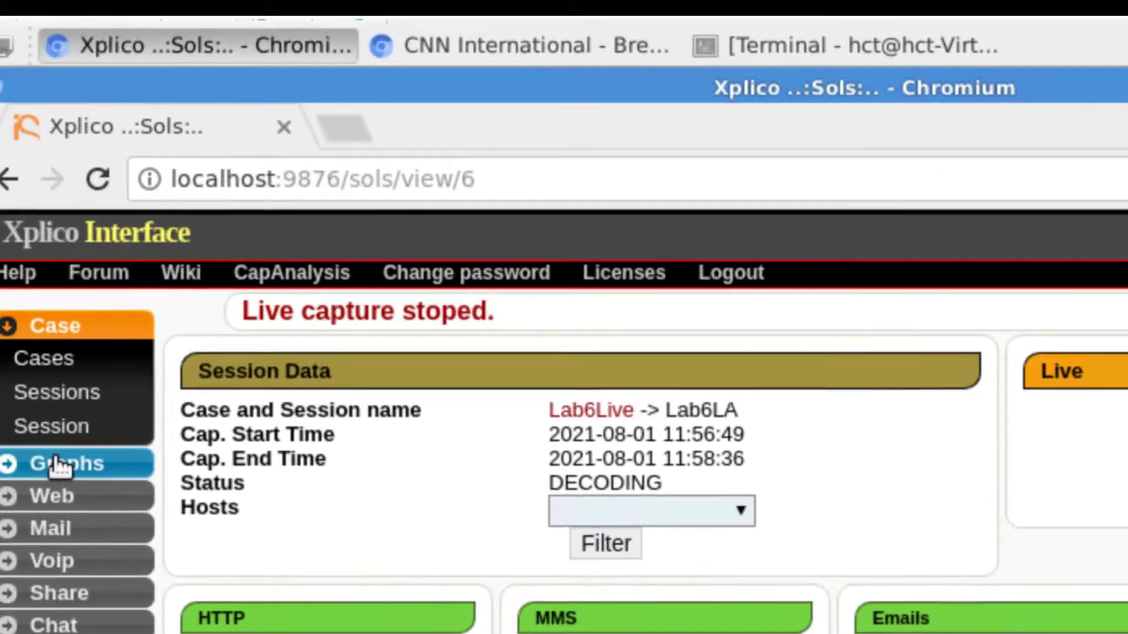
click(61, 460)
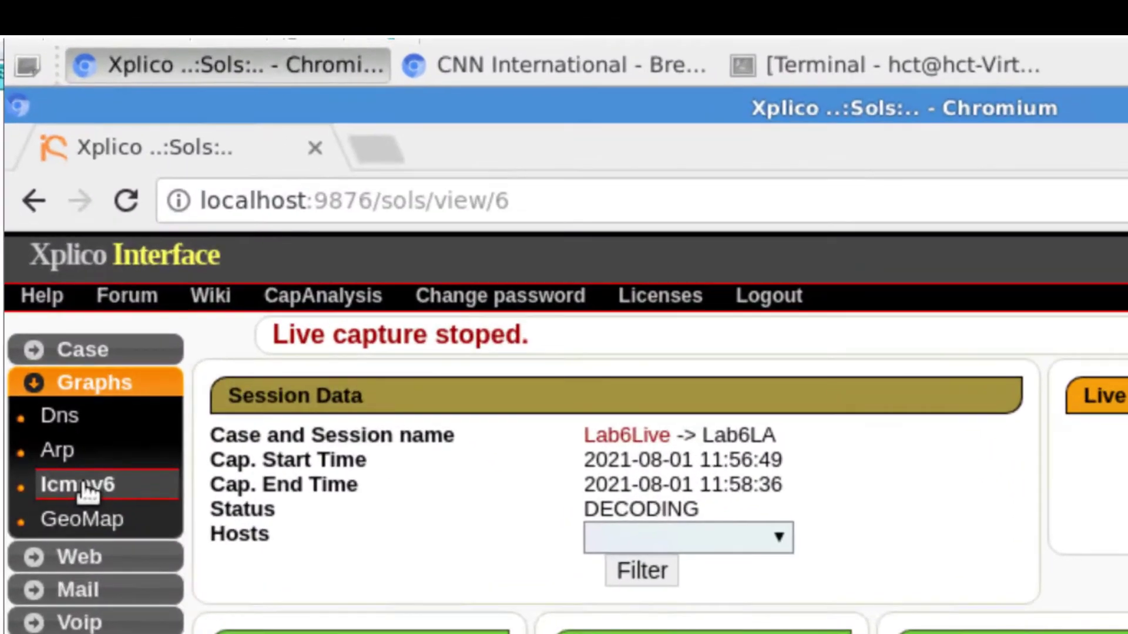
click(54, 417)
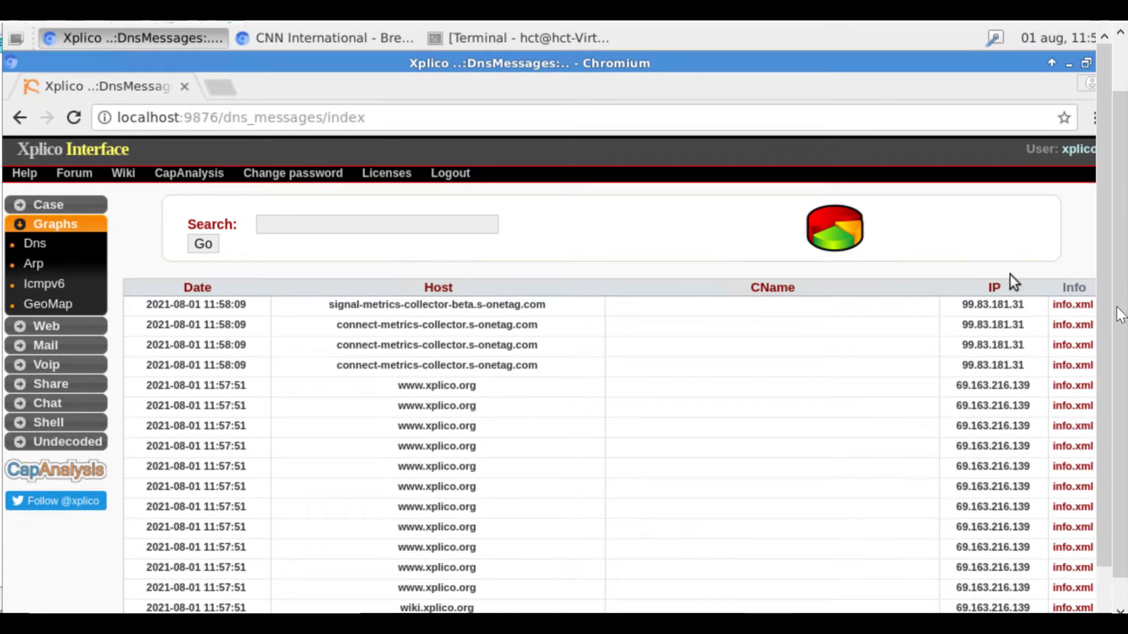
Examine the first page of DNS records, including the hosts, IP addresses and info.xml and pcap links.
mouse_move(1090, 306)
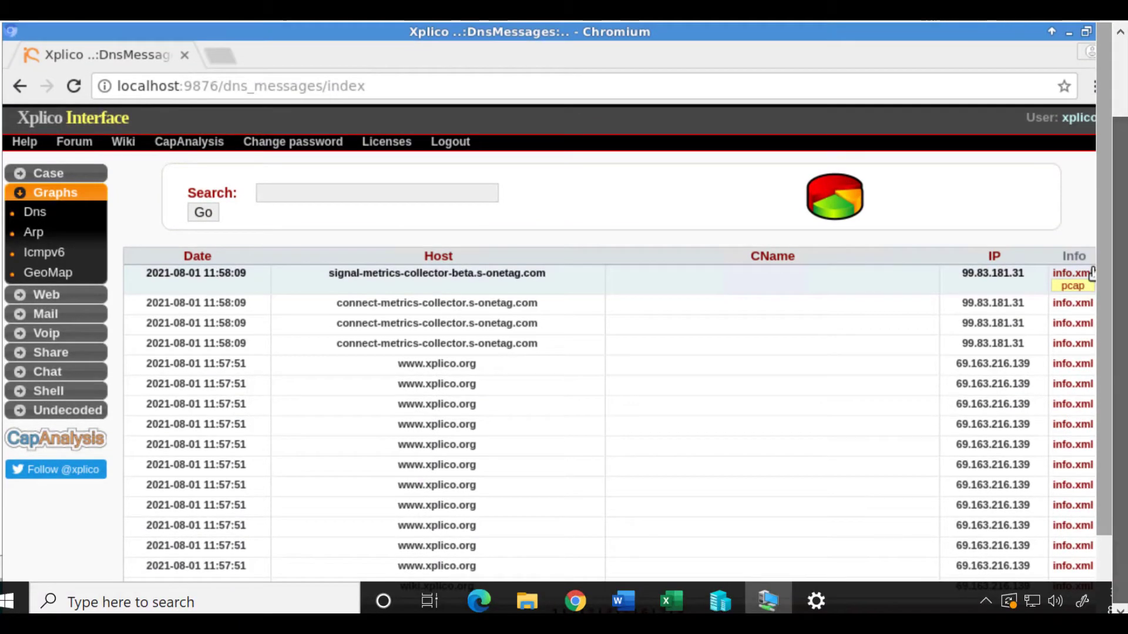
scroll(1107, 373, down, 3)
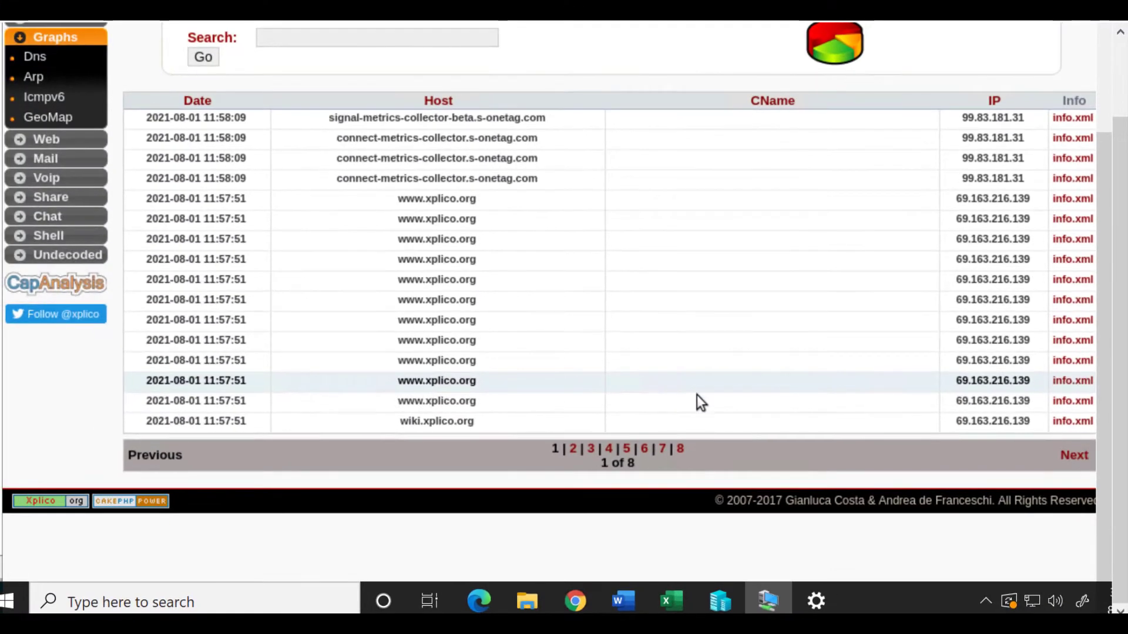
drag(699, 403, 807, 403)
mouse_move(1085, 401)
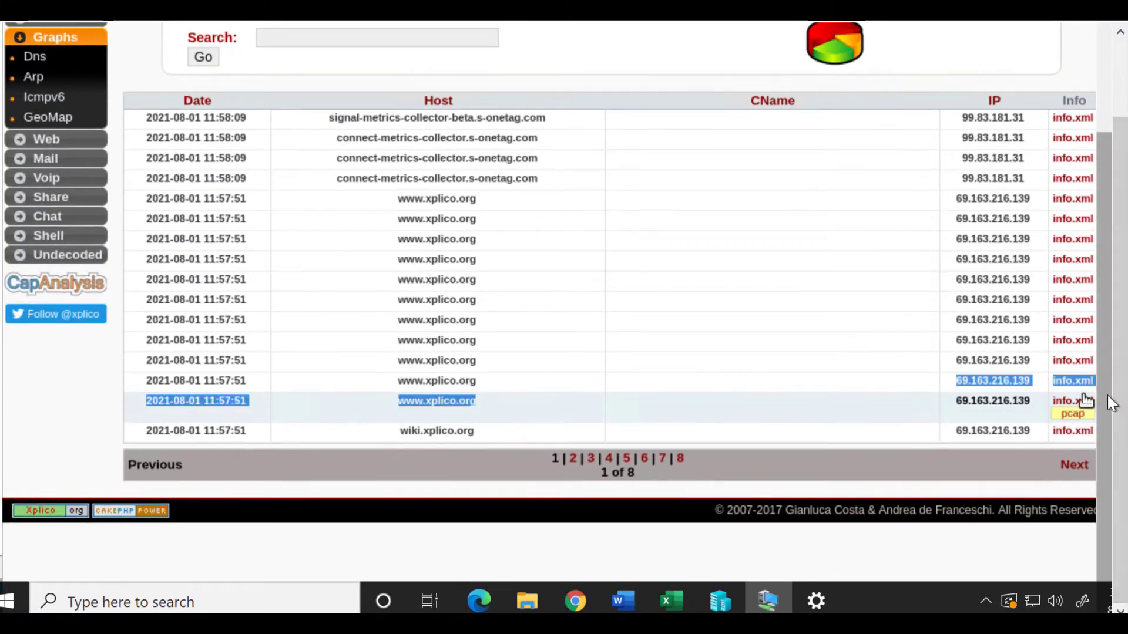
Search the captured DNS records for "cnn" and review the matching hosts, CNames and IP addresses.
drag(1108, 394, 1107, 297)
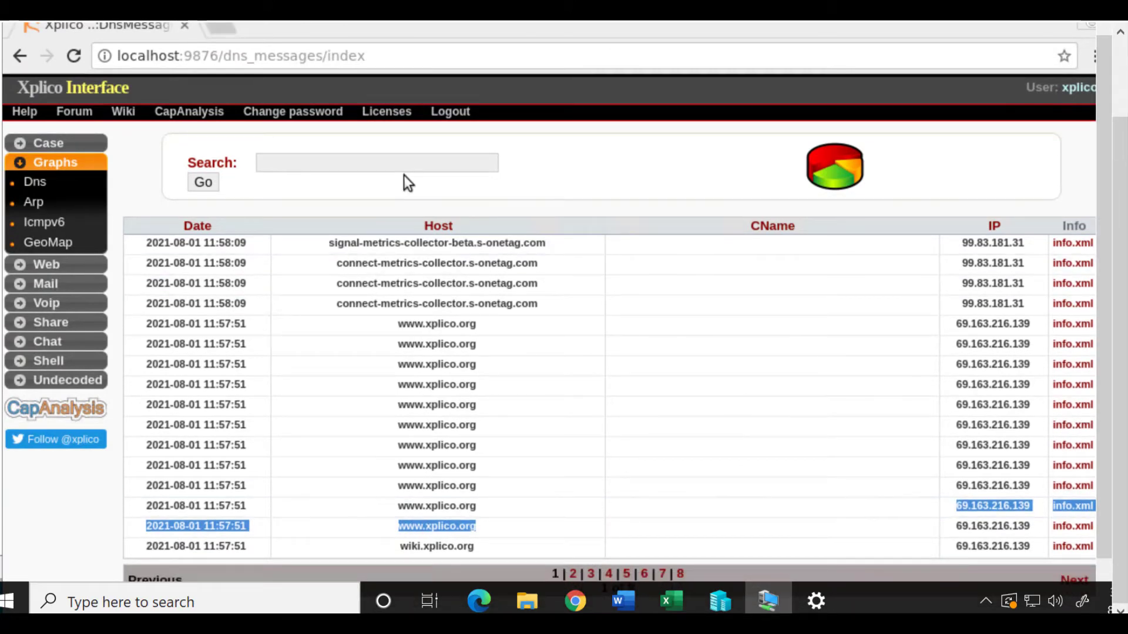
click(405, 169)
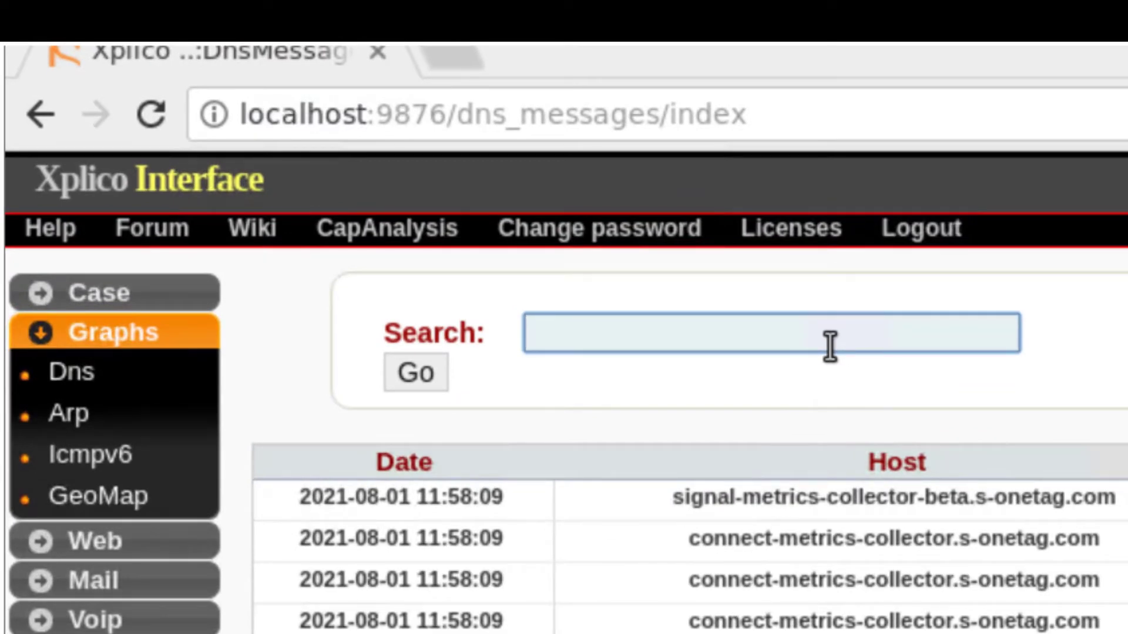
text(cnn)
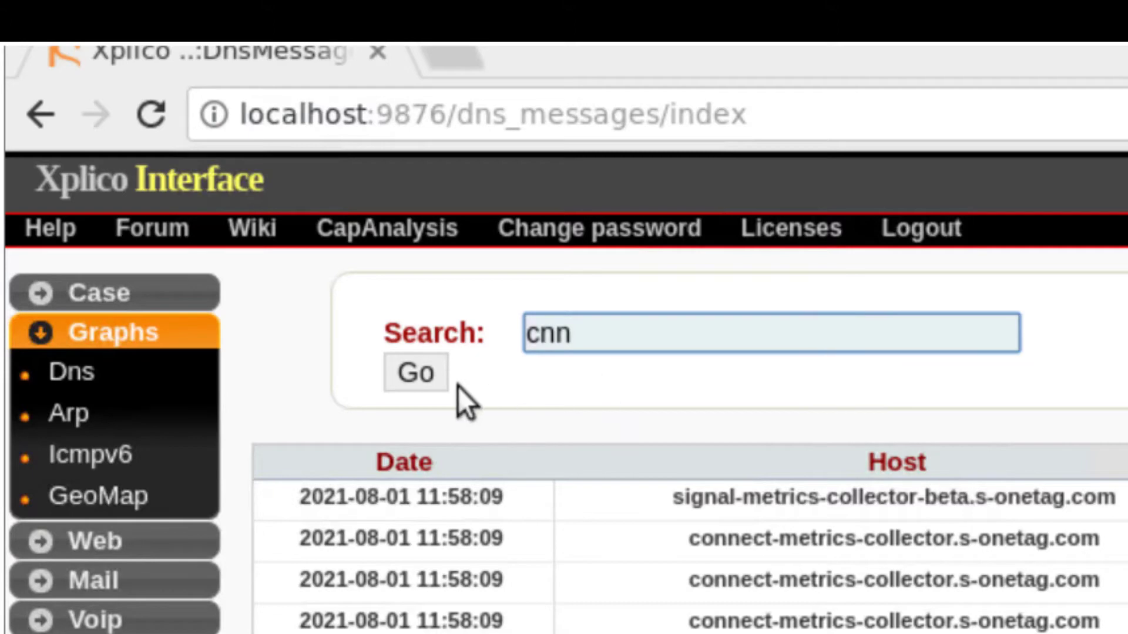
click(417, 379)
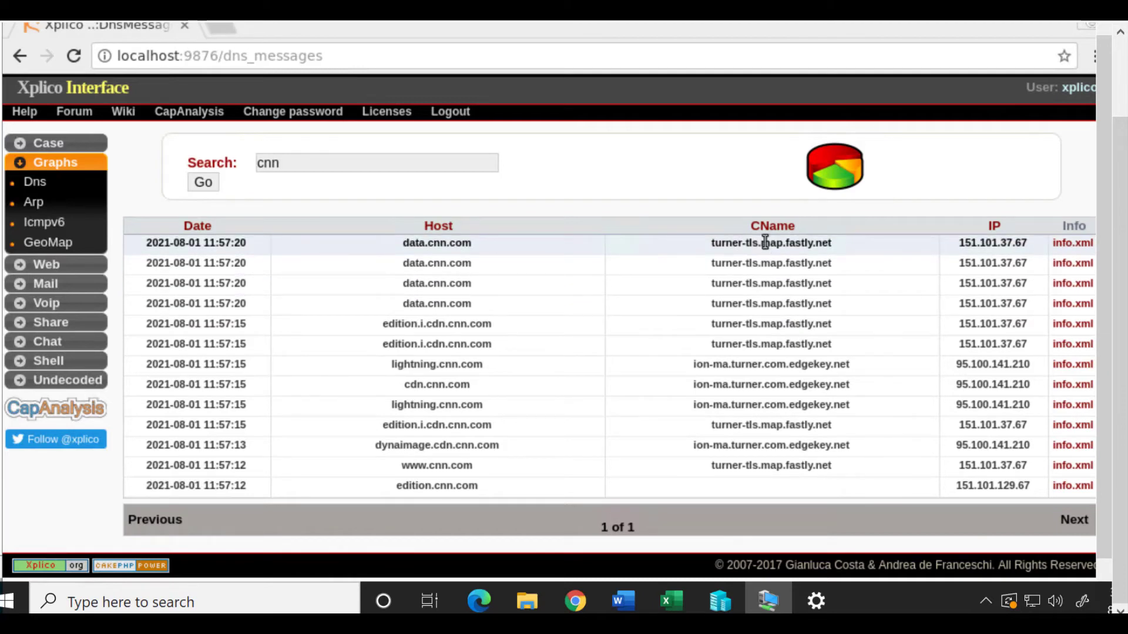
mouse_move(1067, 252)
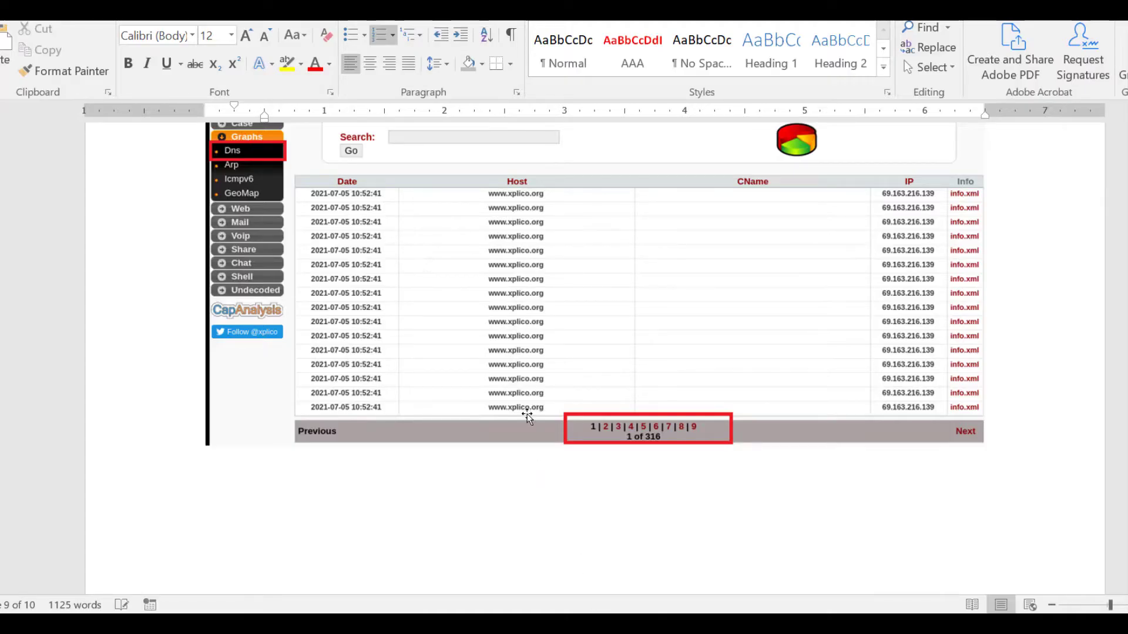
scroll(527, 414, down, 6)
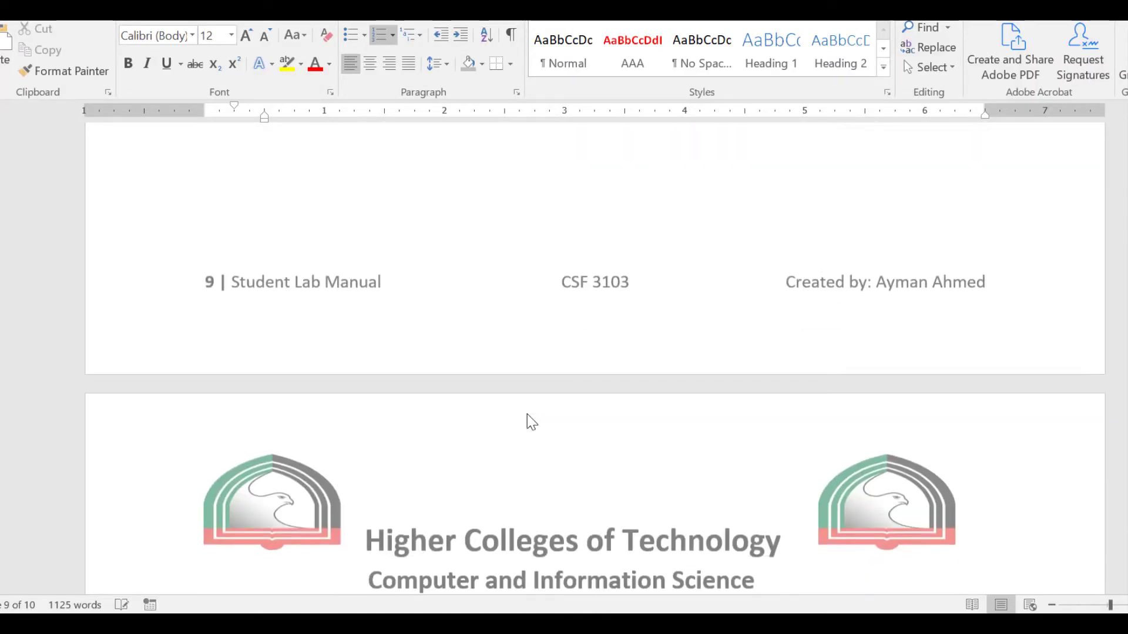
scroll(528, 411, down, 10)
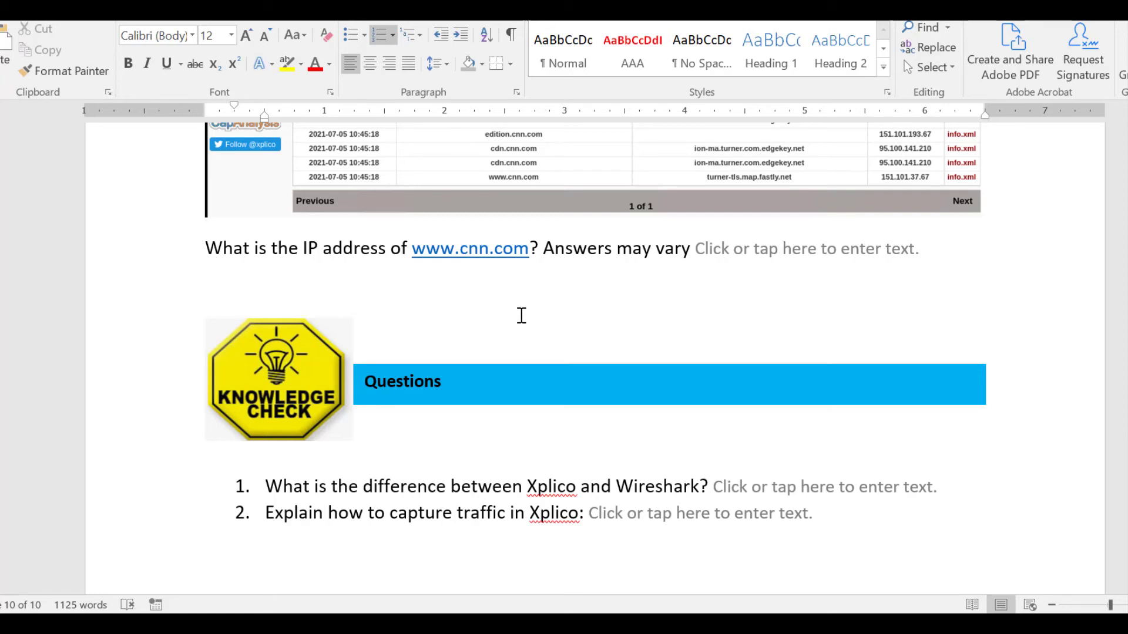
scroll(521, 315, down, 2)
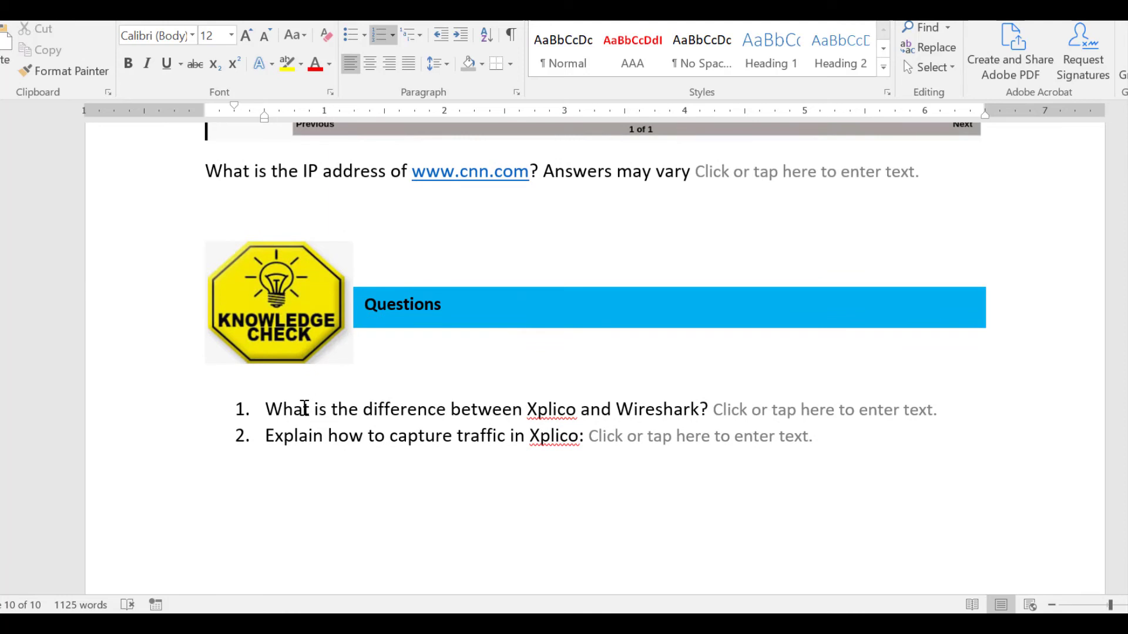